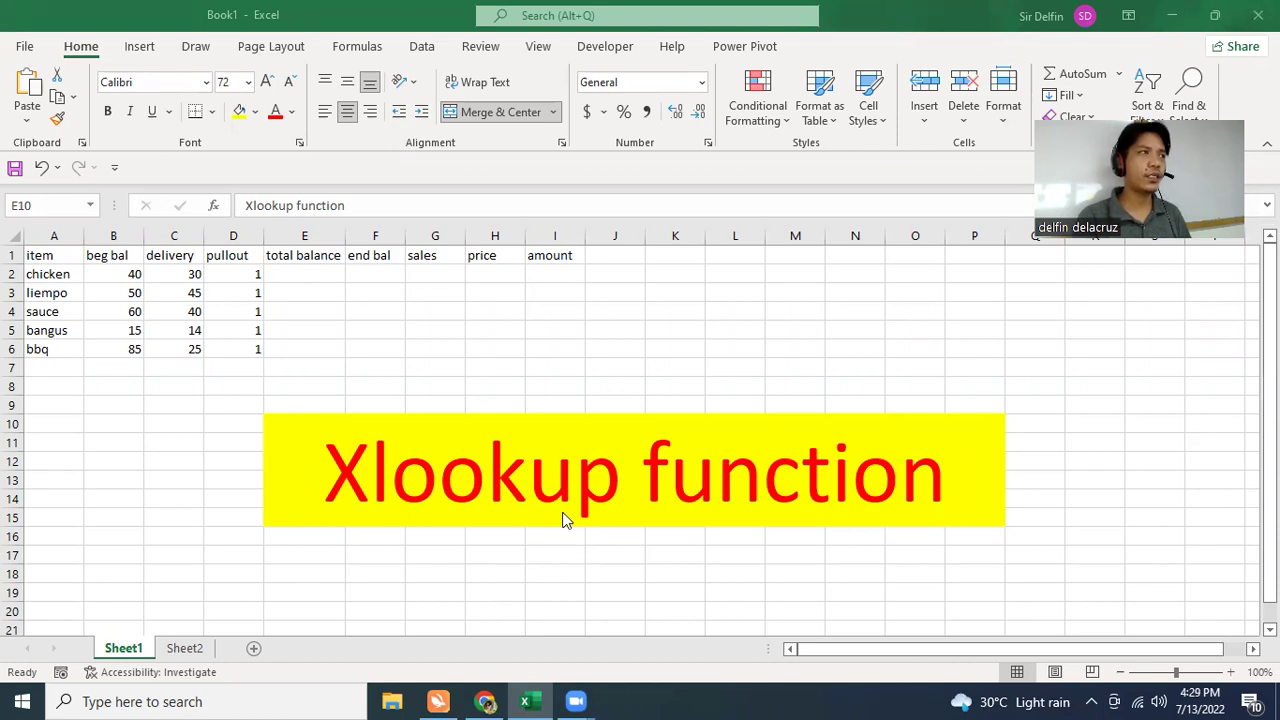
Step: Open the account information page to check which Office version is installed, and return to the worksheet
{"action": "left_click", "coordinate": [25, 47]}
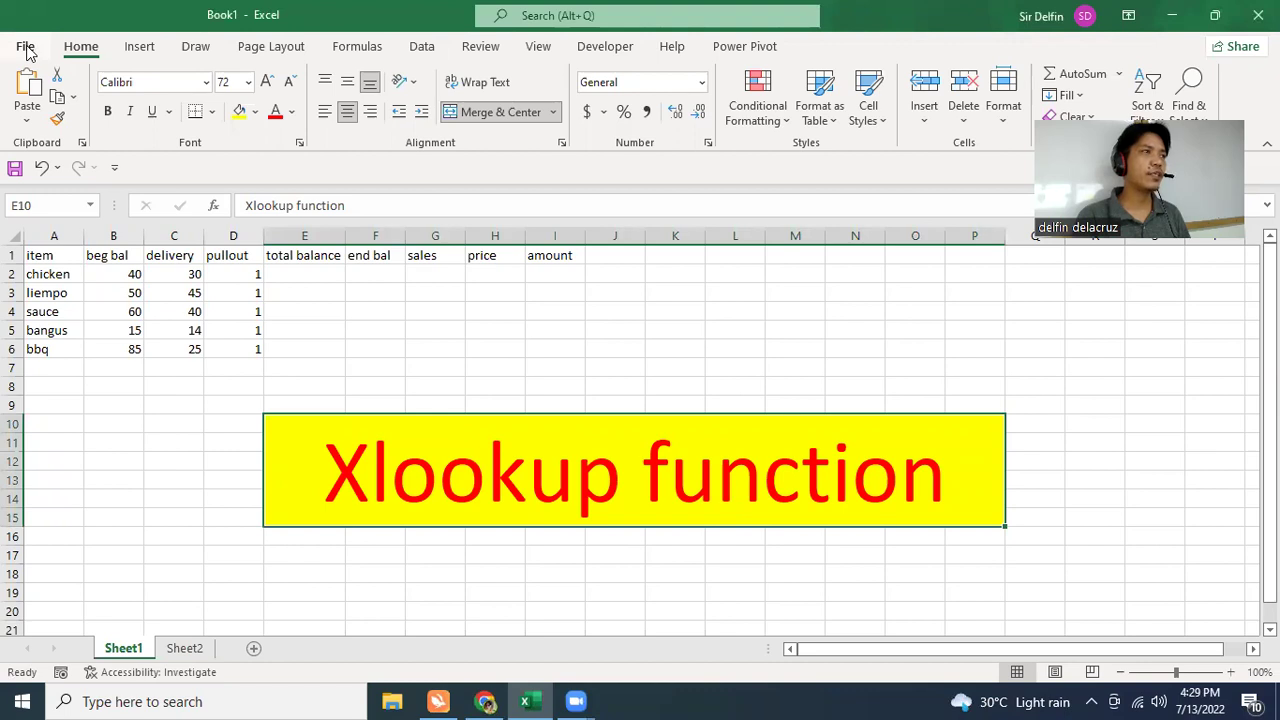
{"action": "left_click", "coordinate": [26, 47]}
{"action": "key", "text": "Escape"}
{"action": "scroll", "coordinate": [77, 409], "scroll_direction": "down", "scroll_amount": 1}
{"action": "left_click", "coordinate": [26, 47]}
{"action": "left_click", "coordinate": [66, 581]}
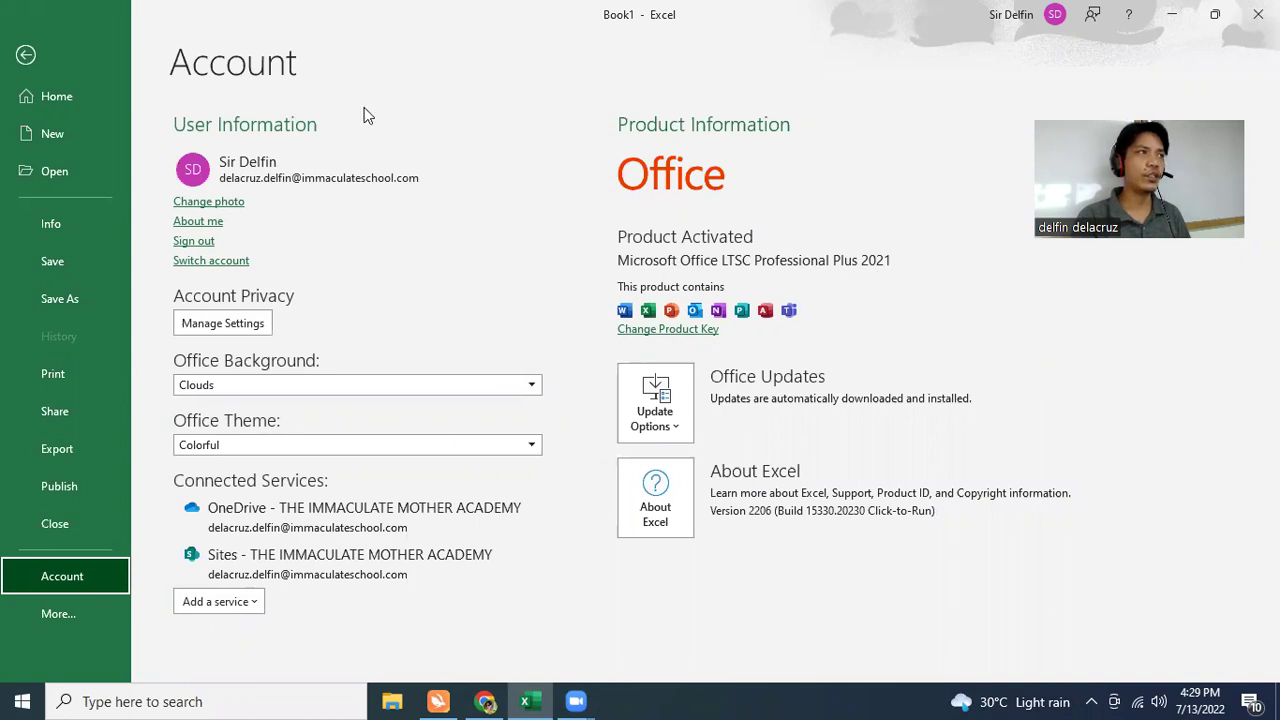
{"action": "left_click", "coordinate": [26, 55]}
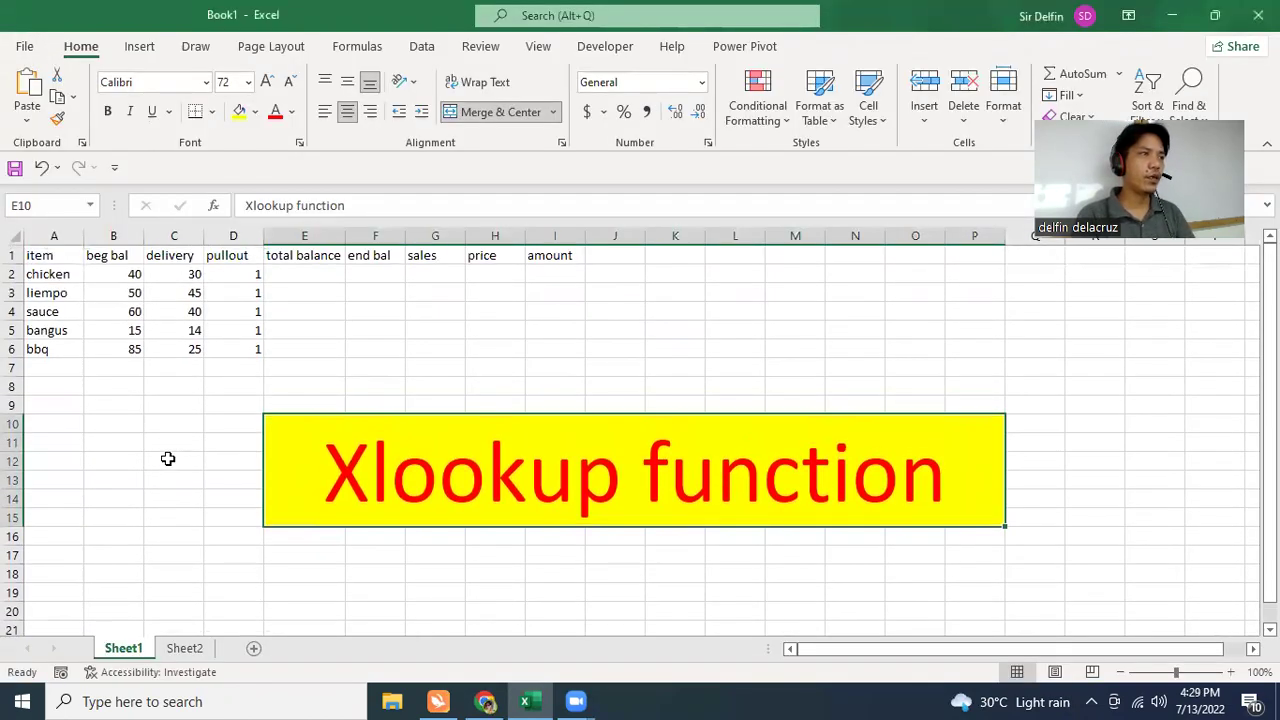
{"action": "left_click", "coordinate": [556, 538]}
{"action": "left_click", "coordinate": [570, 485]}
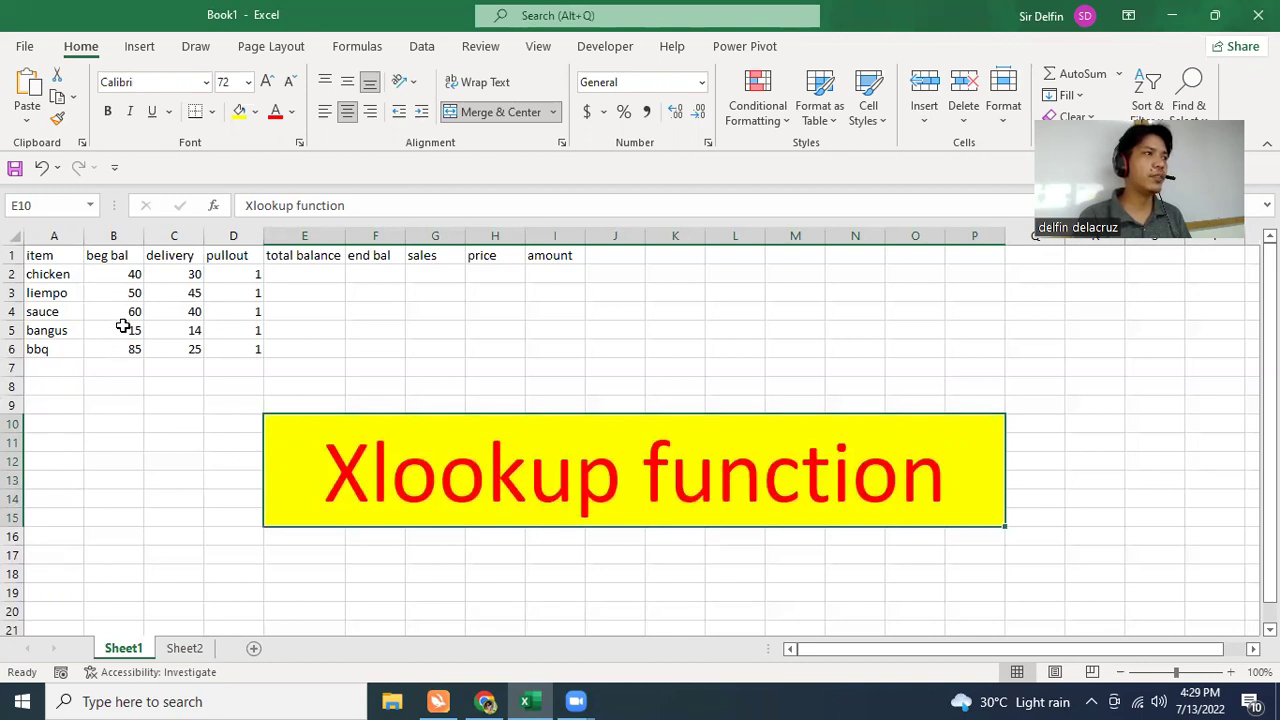
{"action": "left_click_drag", "start_coordinate": [125, 274], "coordinate": [127, 343]}
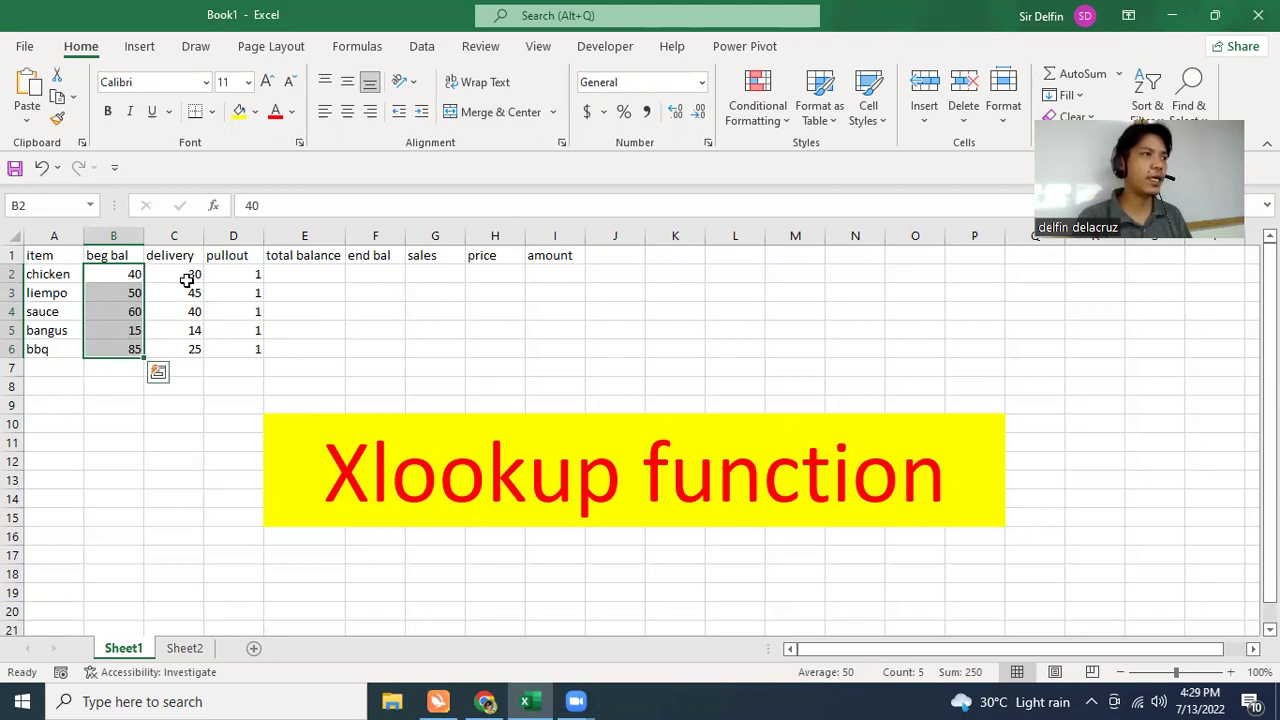
{"action": "left_click_drag", "start_coordinate": [187, 280], "coordinate": [189, 349]}
Step: Change the pullout values for sauce and bangus to 0
{"action": "left_click", "coordinate": [250, 311]}
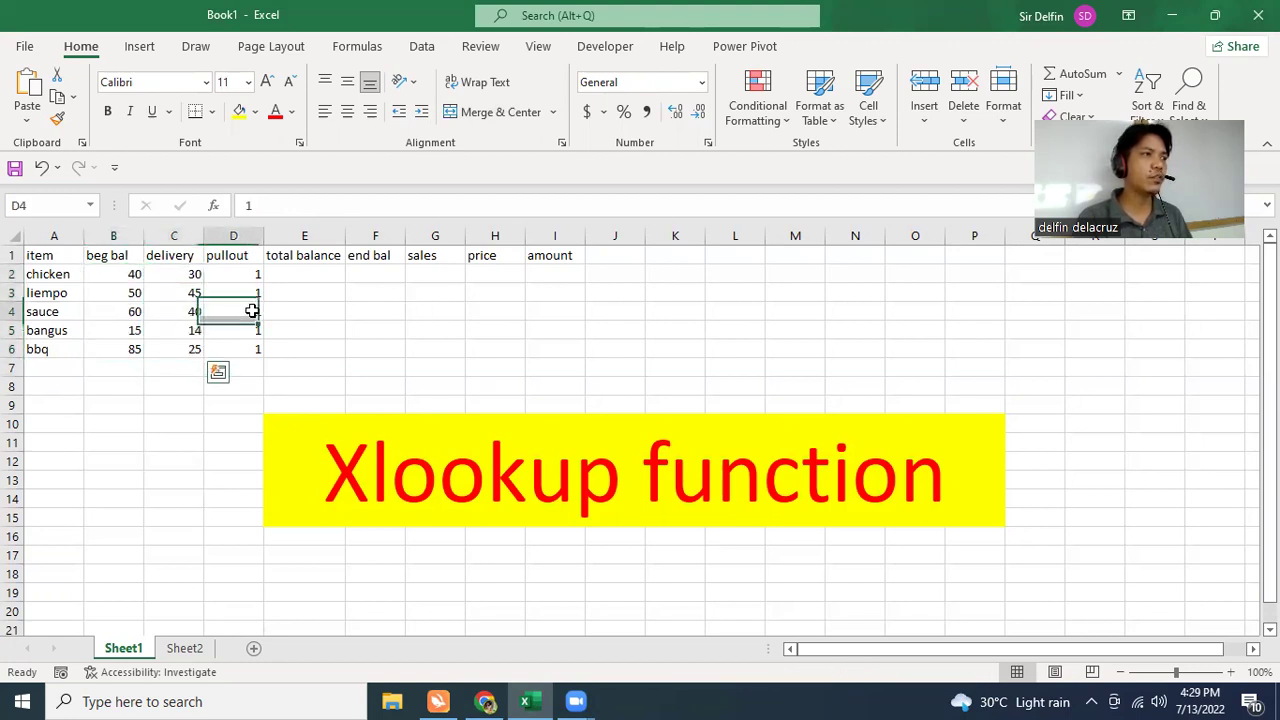
{"action": "type", "text": "0"}
{"action": "key", "text": "Return"}
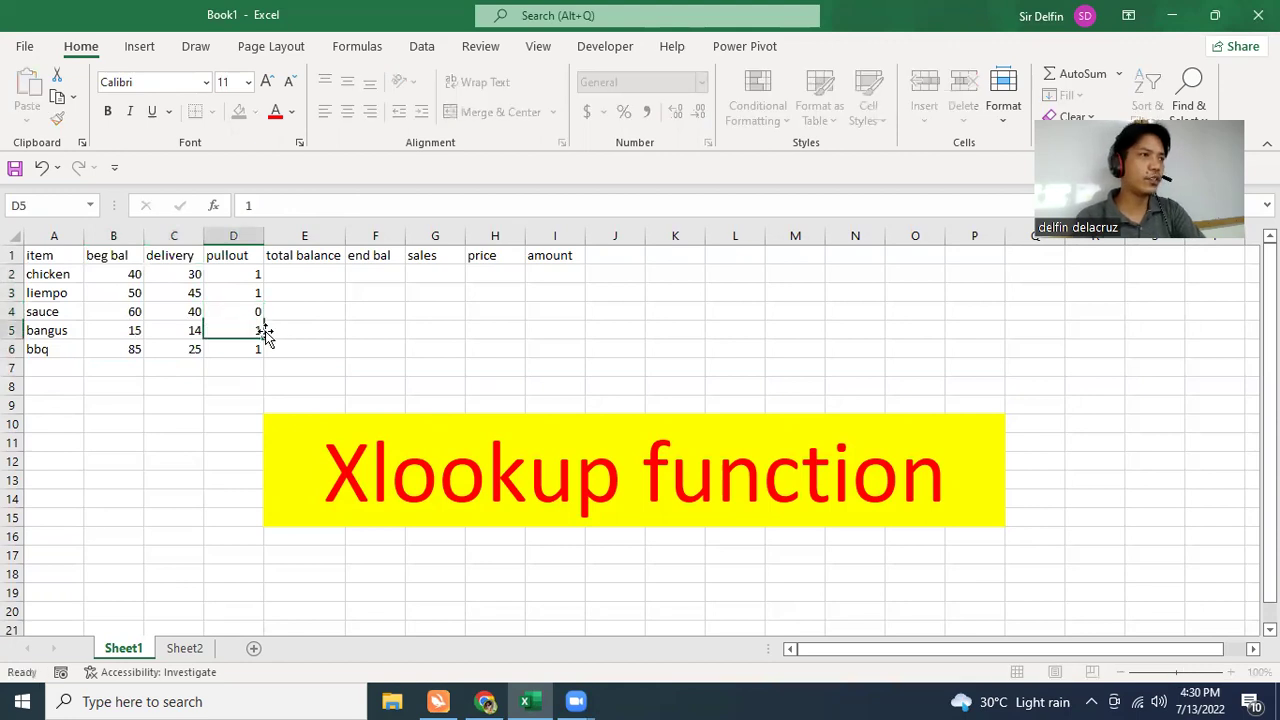
{"action": "type", "text": "0"}
{"action": "left_click", "coordinate": [363, 366]}
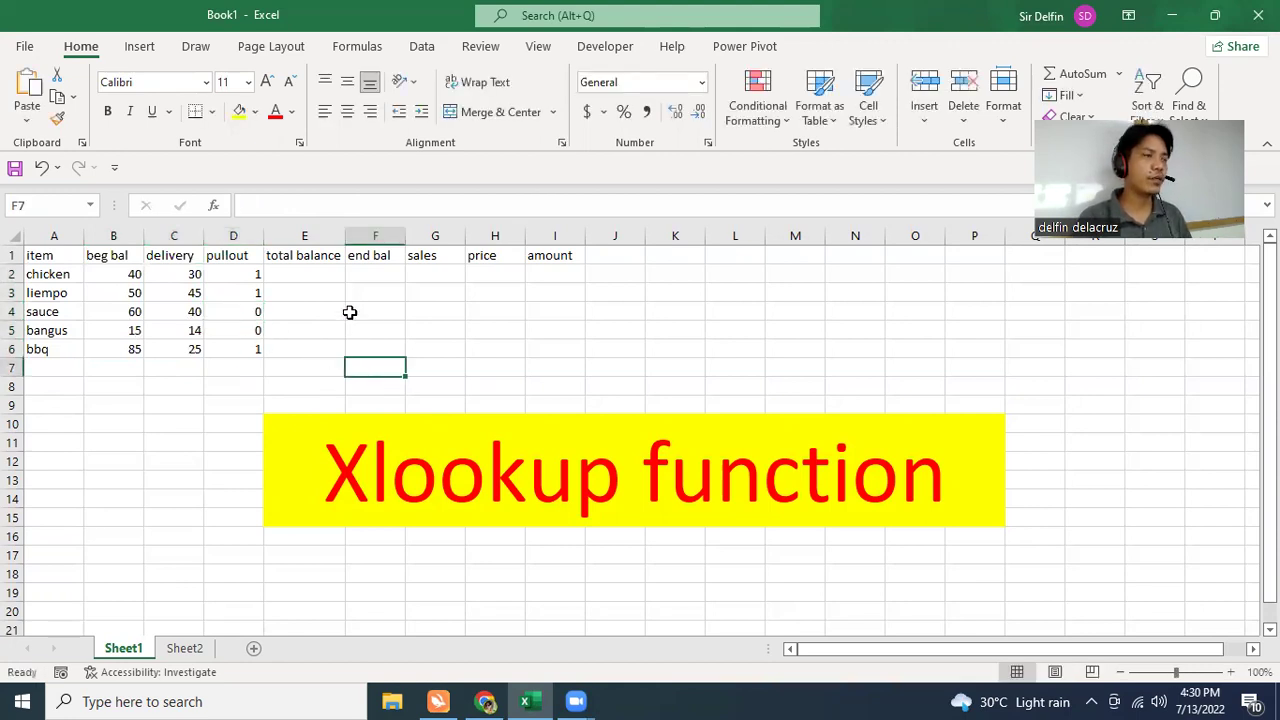
Step: Calculate the total balance in E2 with =SUM(B2:C2)-D2 and fill the formula down to E6
{"action": "left_click", "coordinate": [331, 273]}
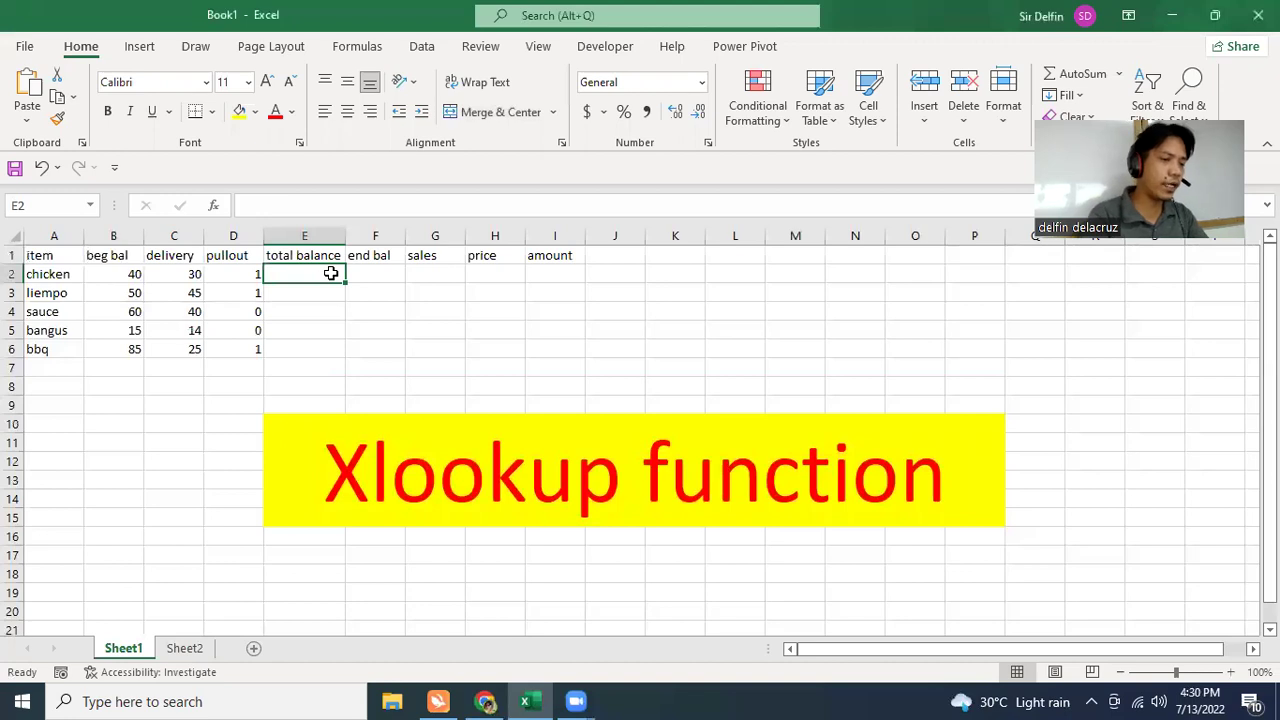
{"action": "type", "text": "=sum"}
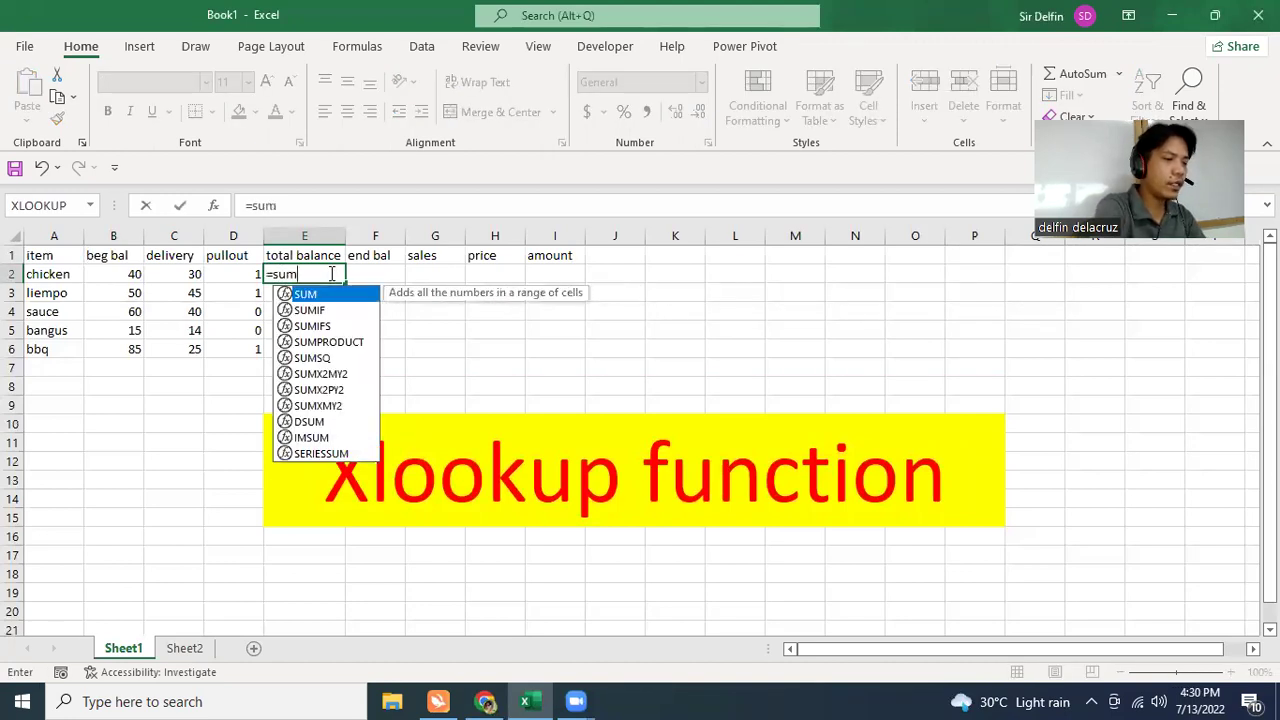
{"action": "type", "text": "("}
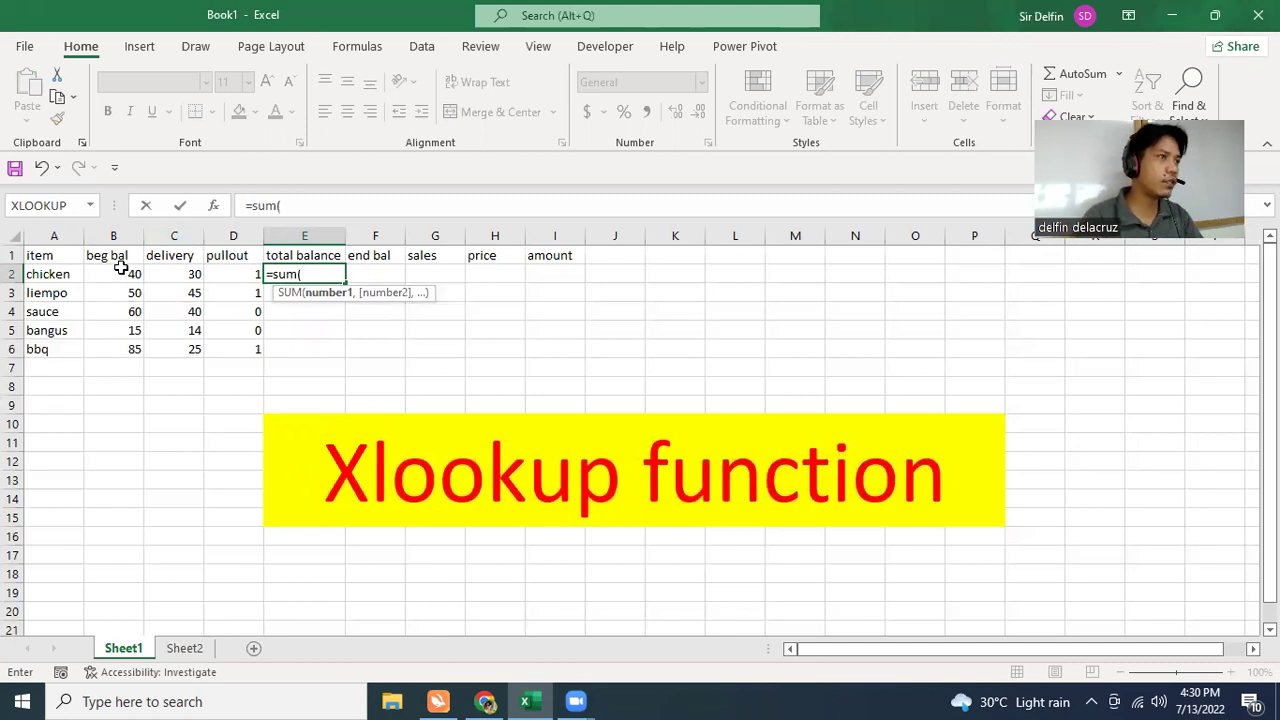
{"action": "left_click_drag", "start_coordinate": [120, 267], "coordinate": [163, 273]}
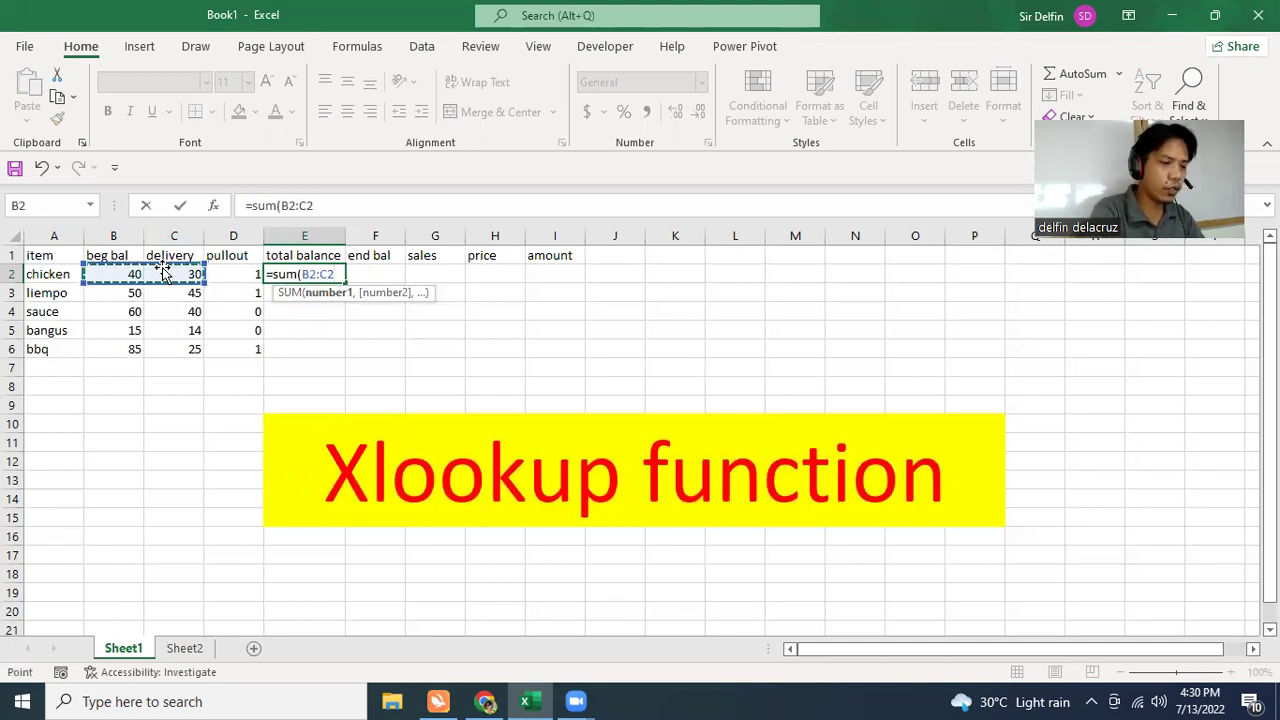
{"action": "type", "text": ")"}
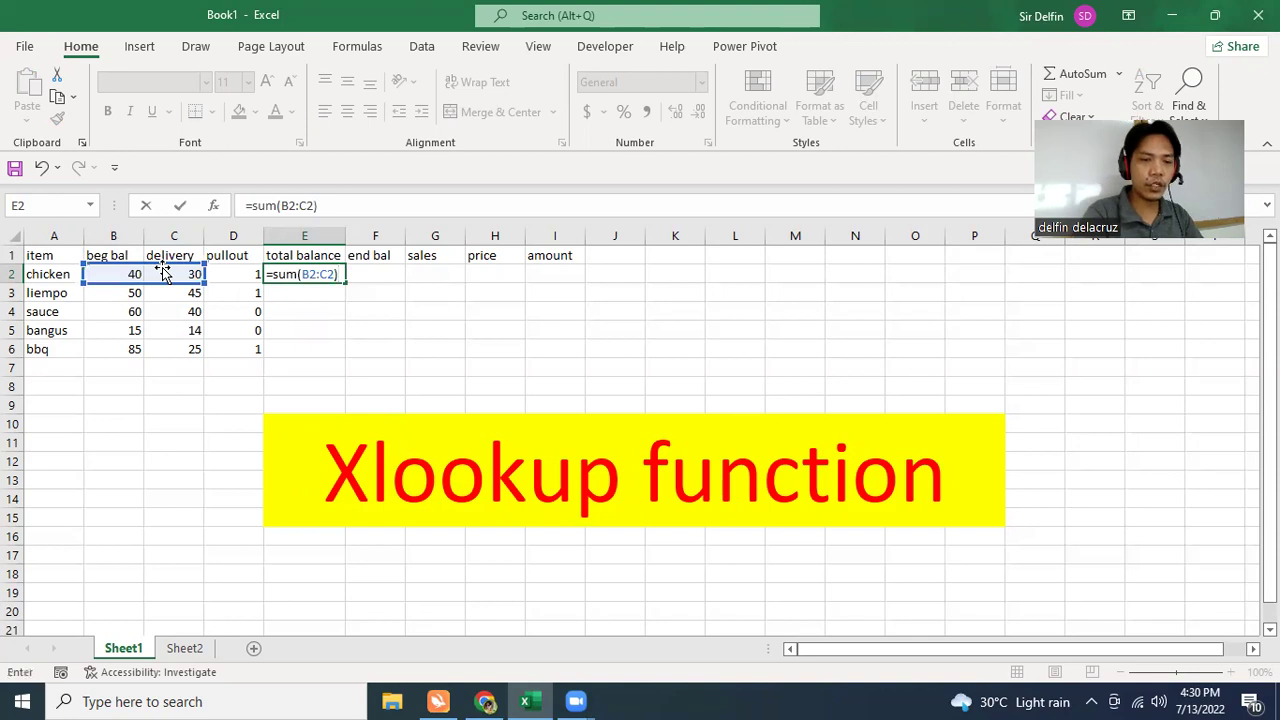
{"action": "type", "text": "-"}
{"action": "left_click", "coordinate": [247, 270]}
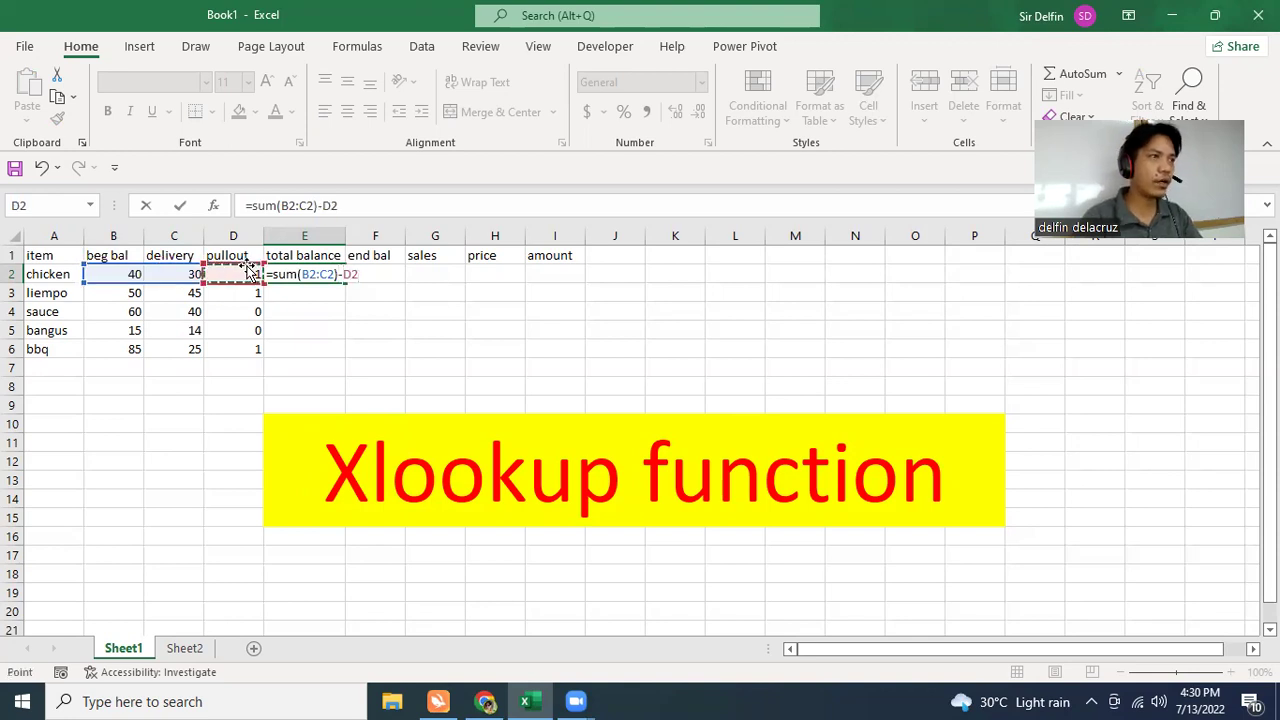
{"action": "key", "text": "Return"}
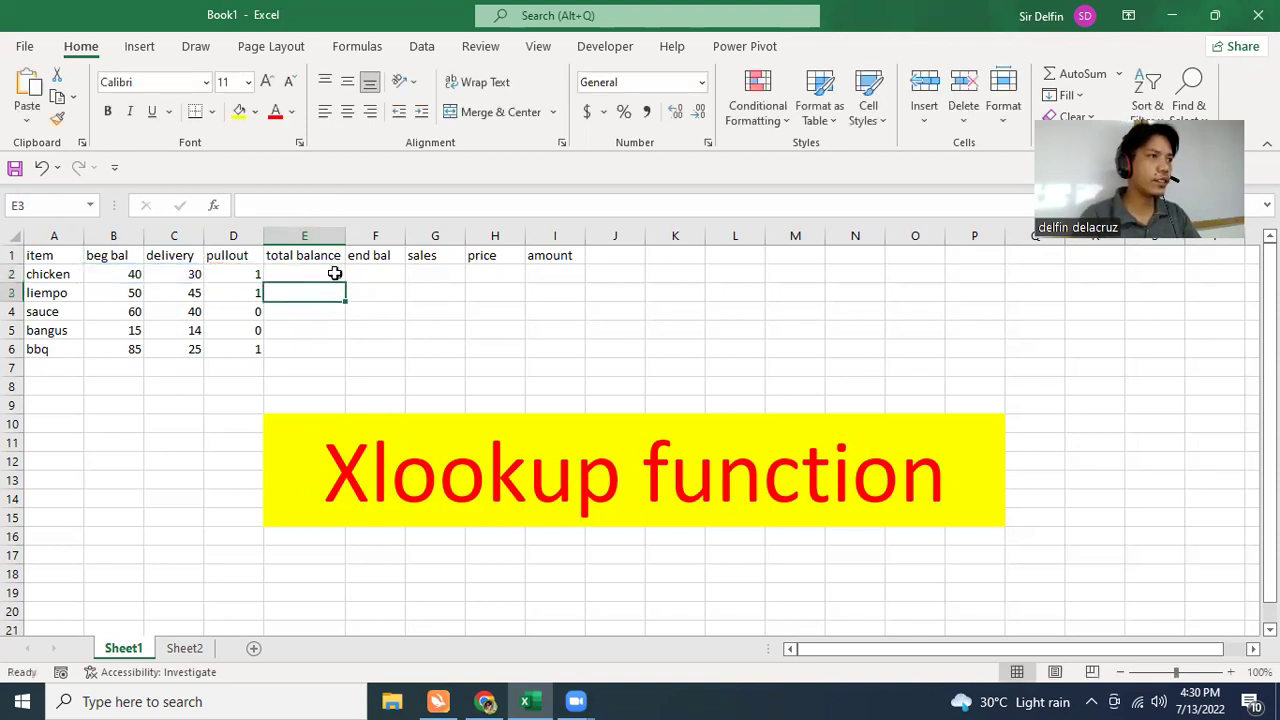
{"action": "left_click", "coordinate": [335, 274]}
{"action": "left_click_drag", "start_coordinate": [345, 282], "coordinate": [338, 364]}
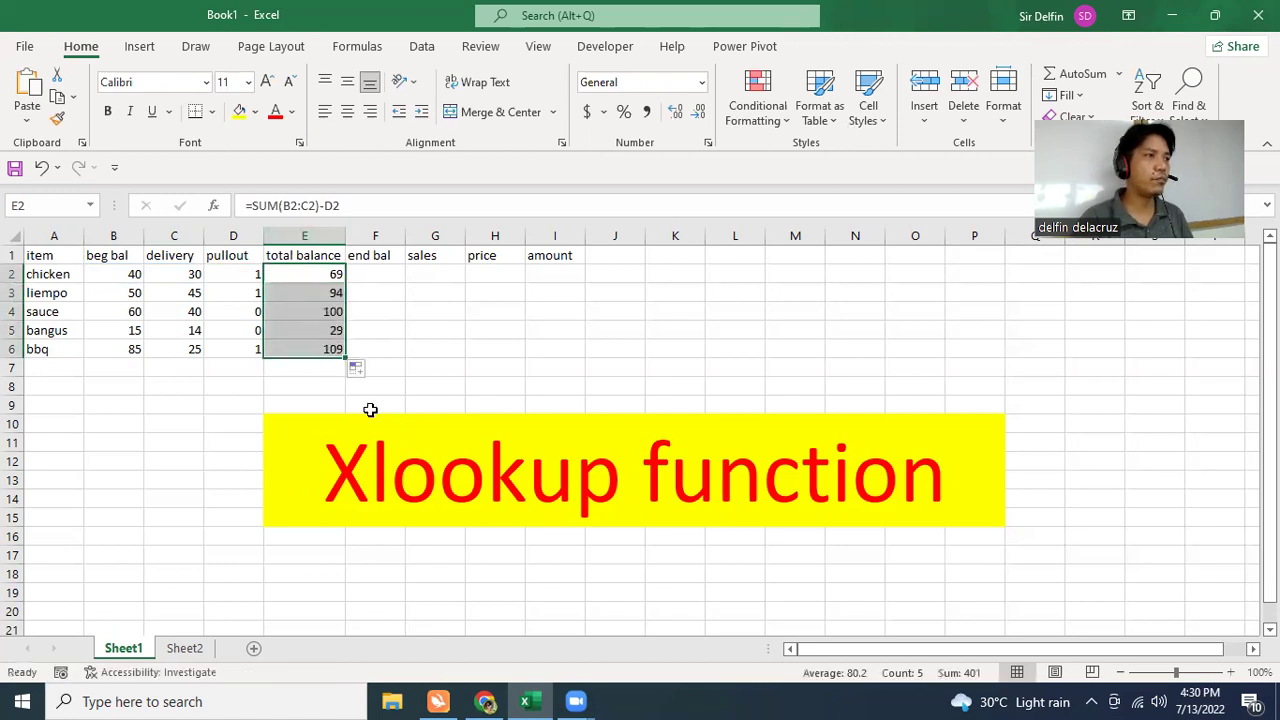
Step: Enter the end bal values 20, 15, 25, 10 and 35 for chicken through bbq in F2:F6
{"action": "left_click", "coordinate": [390, 275]}
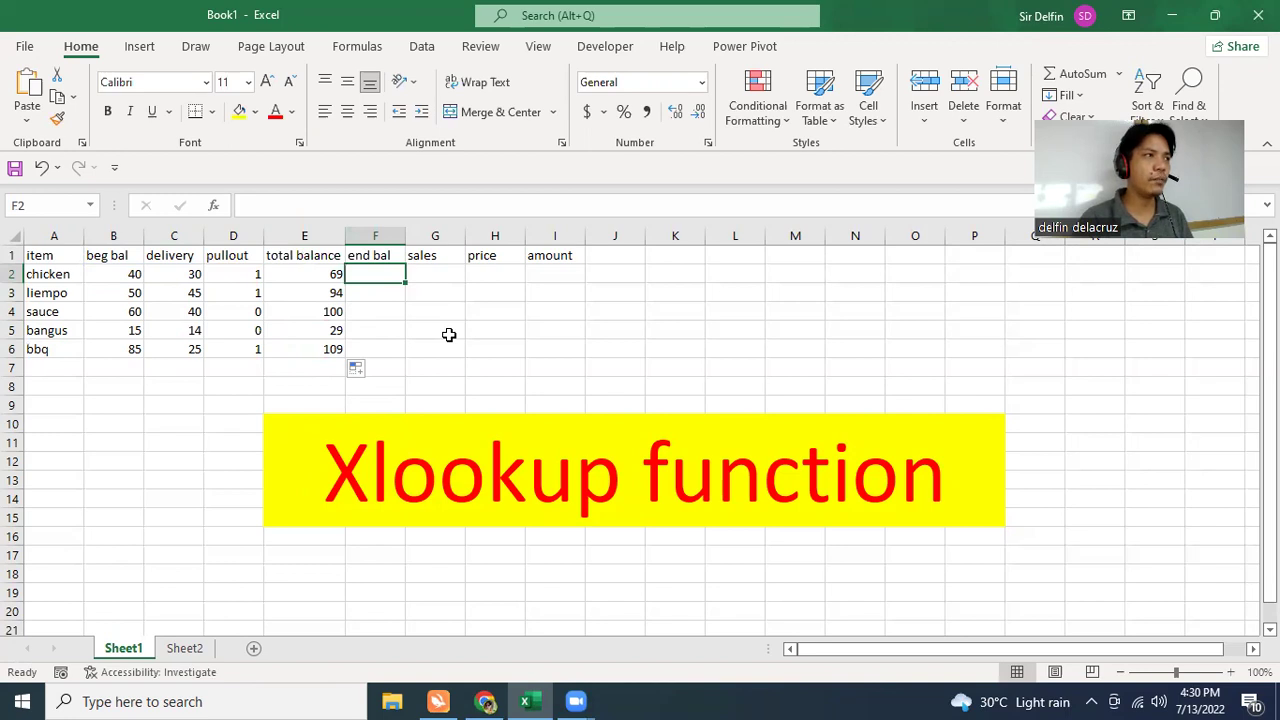
{"action": "type", "text": "20"}
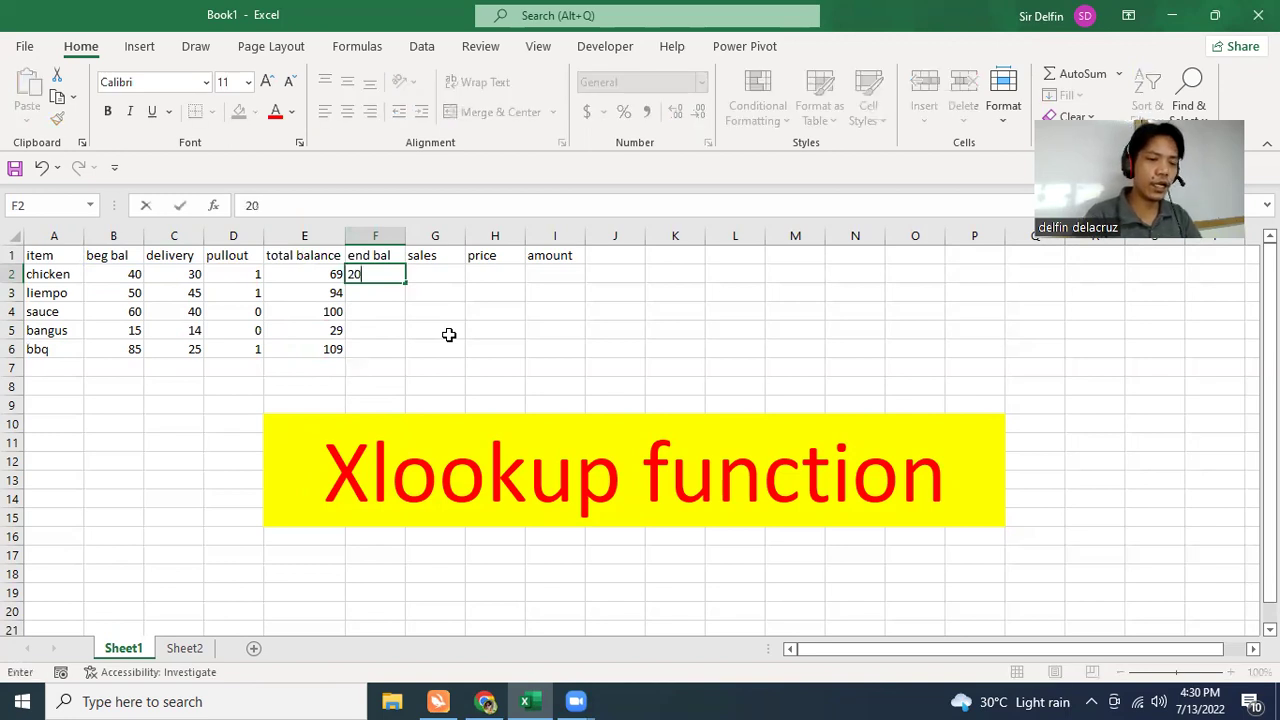
{"action": "key", "text": "Return"}
{"action": "type", "text": "15"}
{"action": "key", "text": "Return"}
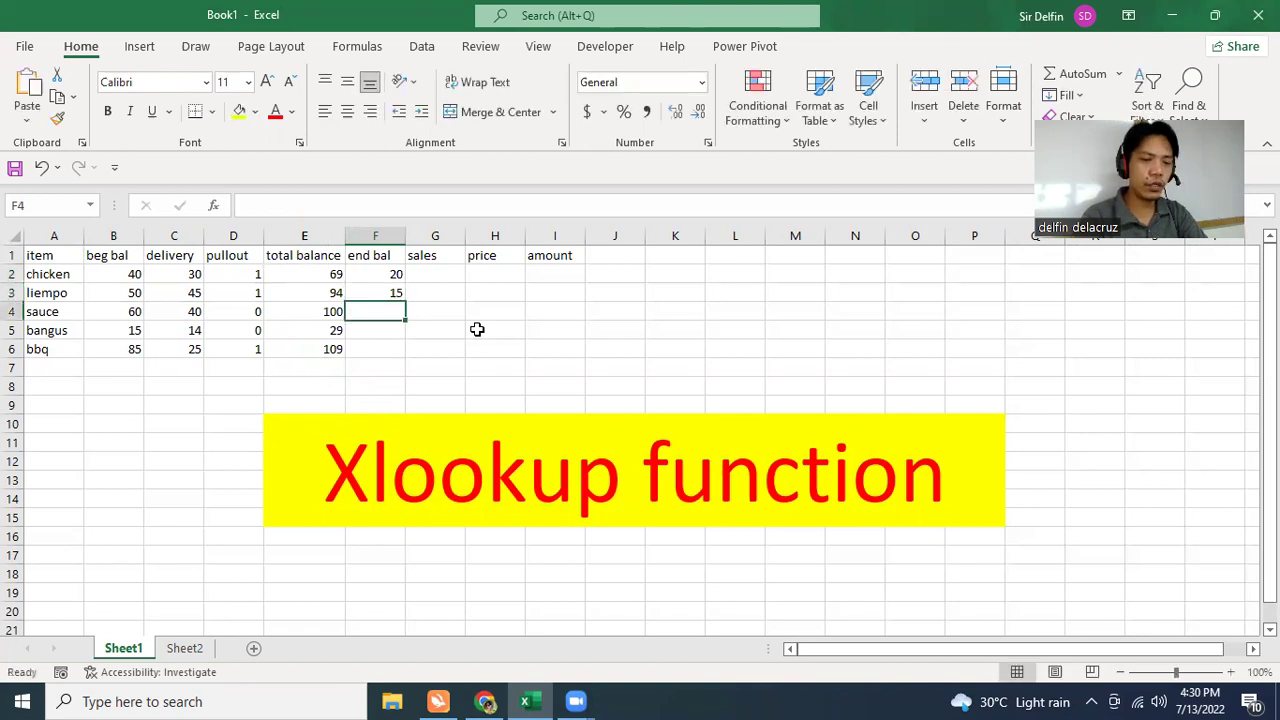
{"action": "type", "text": "25"}
{"action": "key", "text": "Return"}
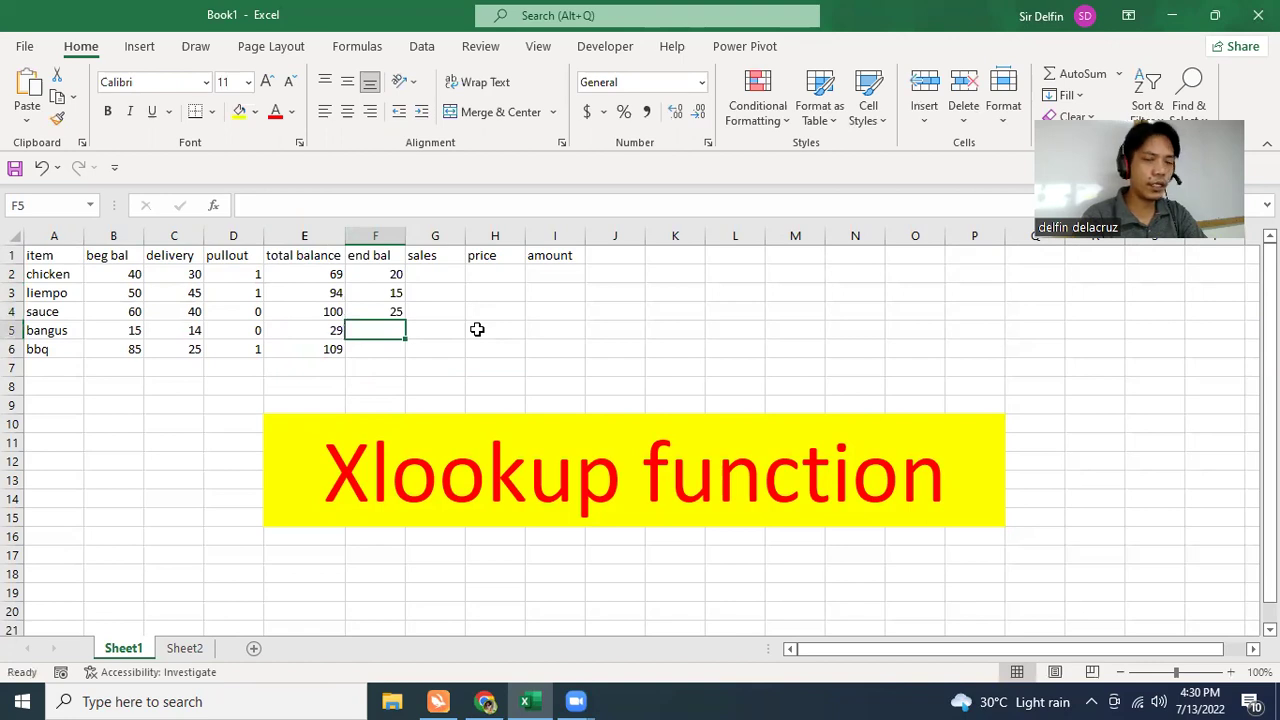
{"action": "type", "text": "10"}
{"action": "key", "text": "Return"}
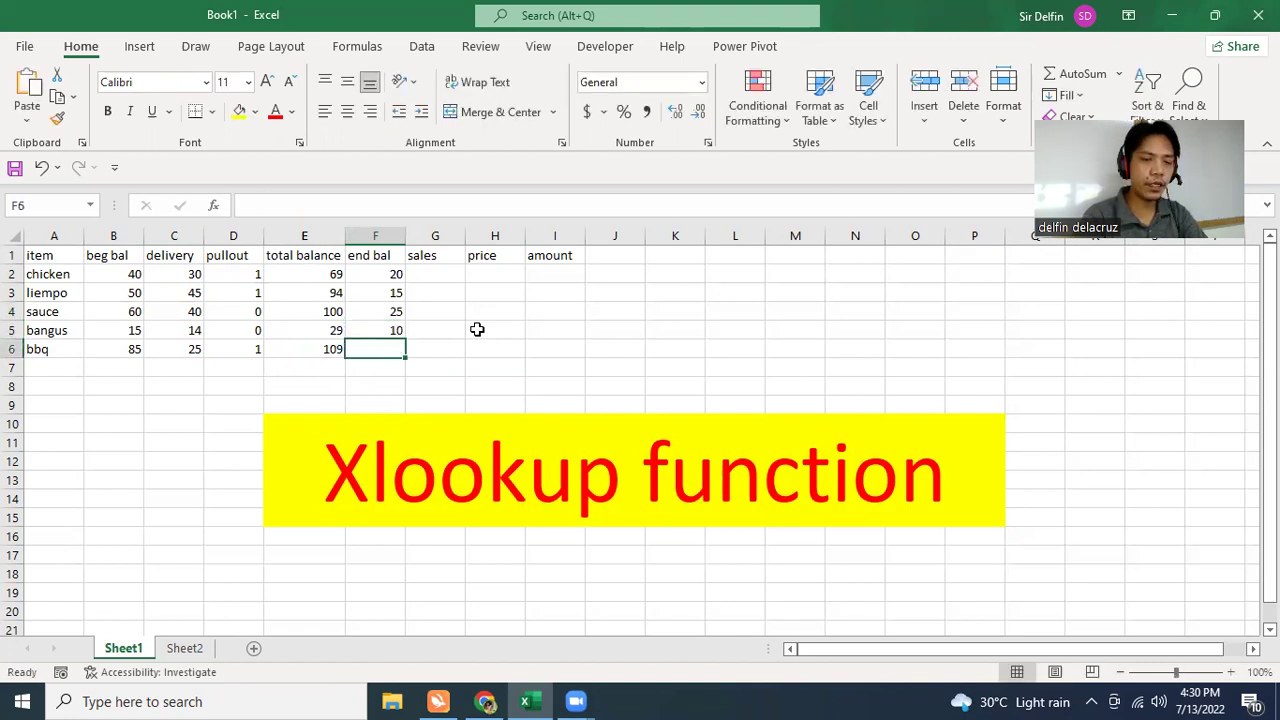
{"action": "type", "text": "35"}
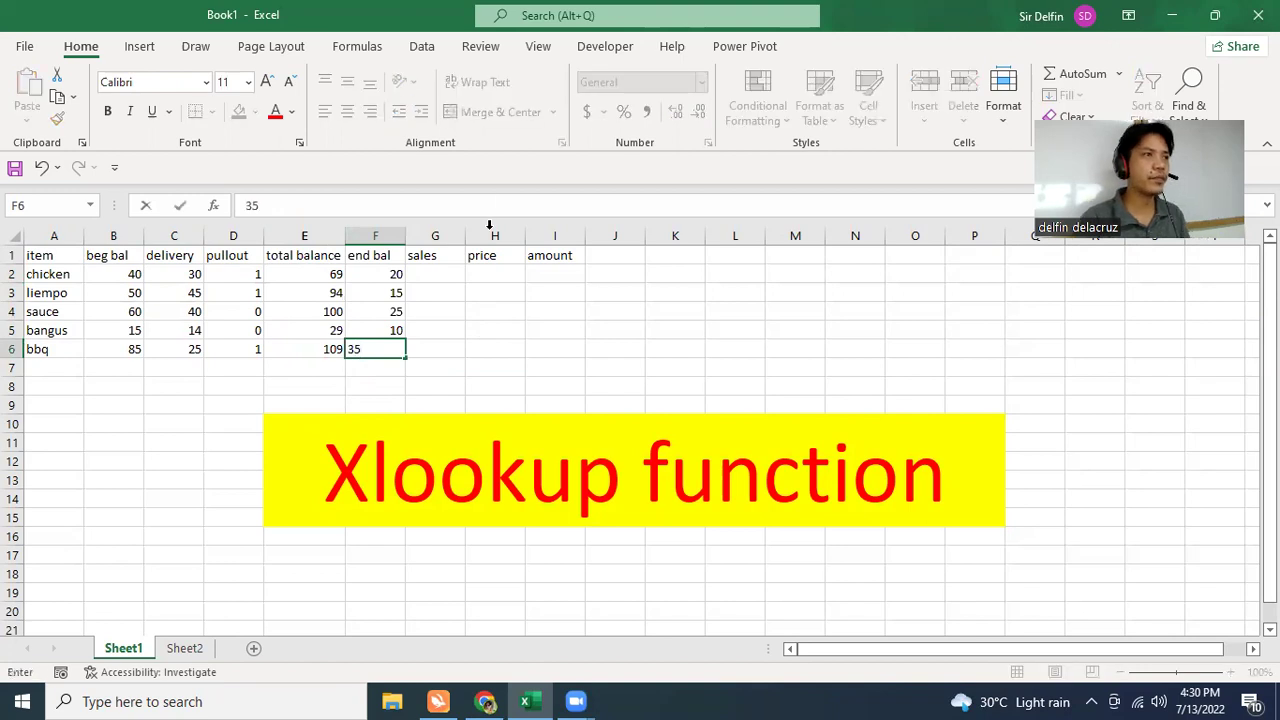
{"action": "left_click", "coordinate": [542, 341]}
Step: Calculate the sales in G2 with =E2-F2 and fill the formula down to G6
{"action": "left_click", "coordinate": [434, 276]}
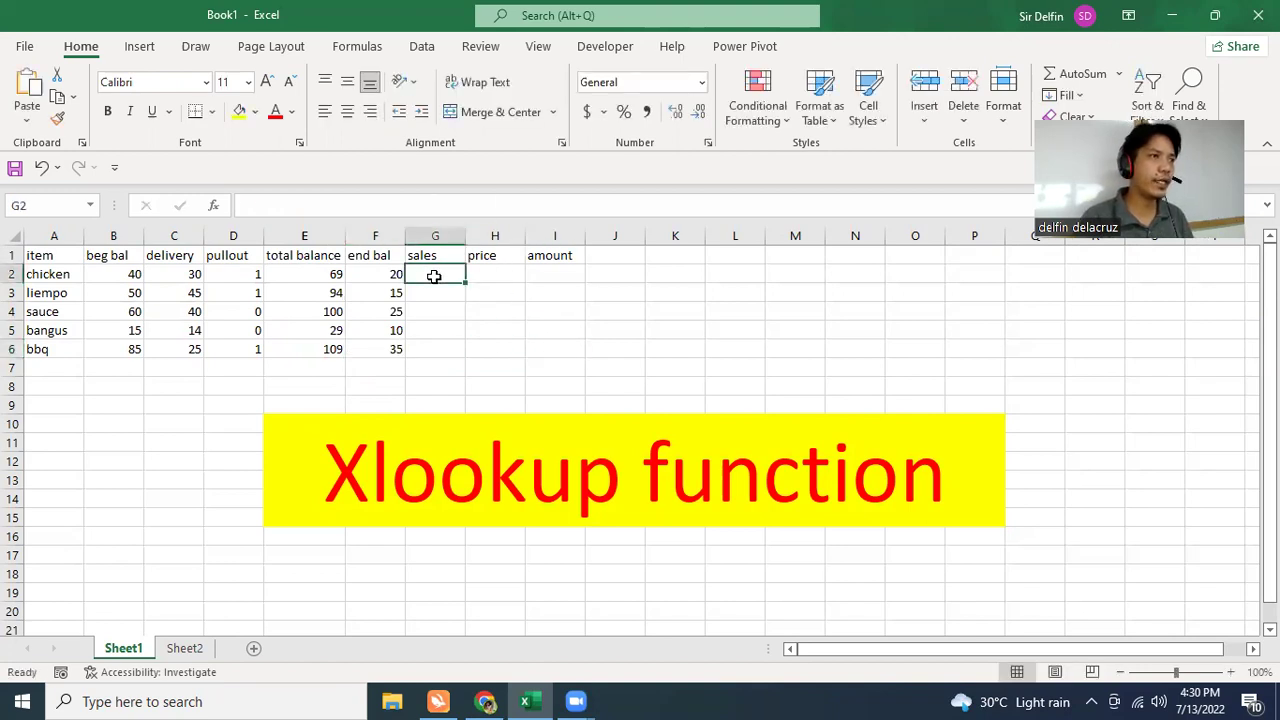
{"action": "type", "text": "=su"}
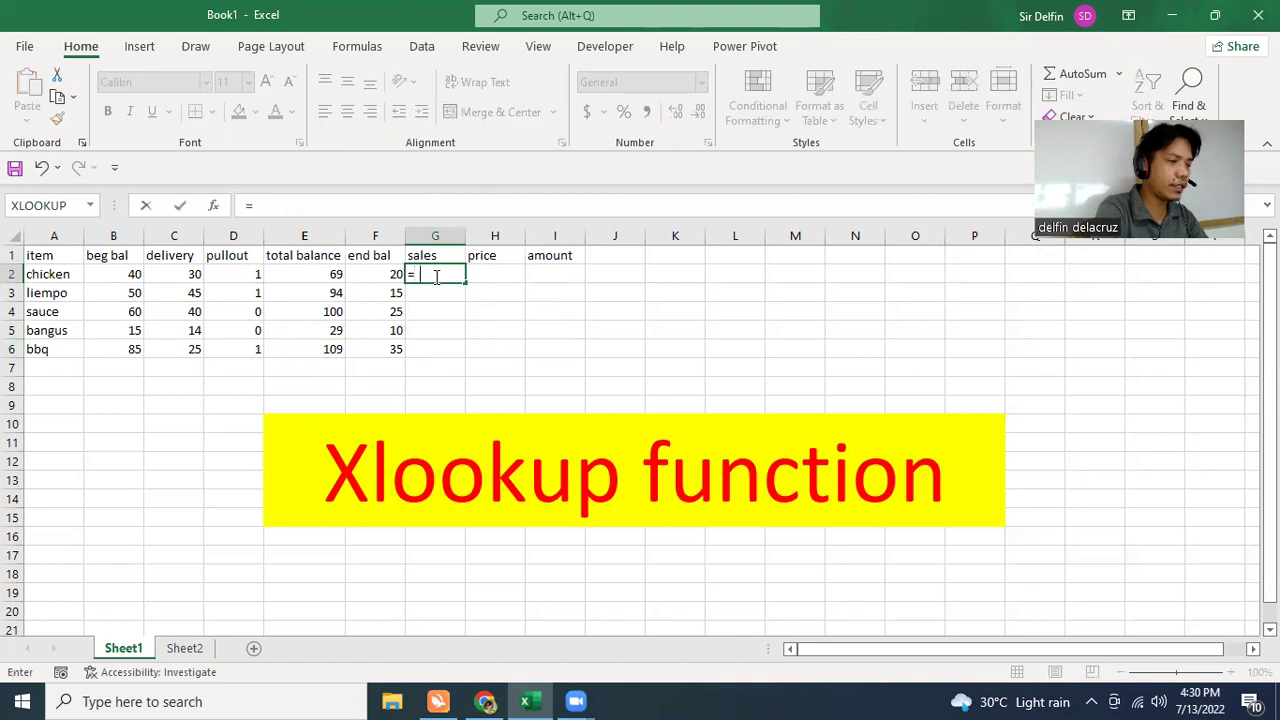
{"action": "key", "text": "BackSpace"}
{"action": "key", "text": "BackSpace"}
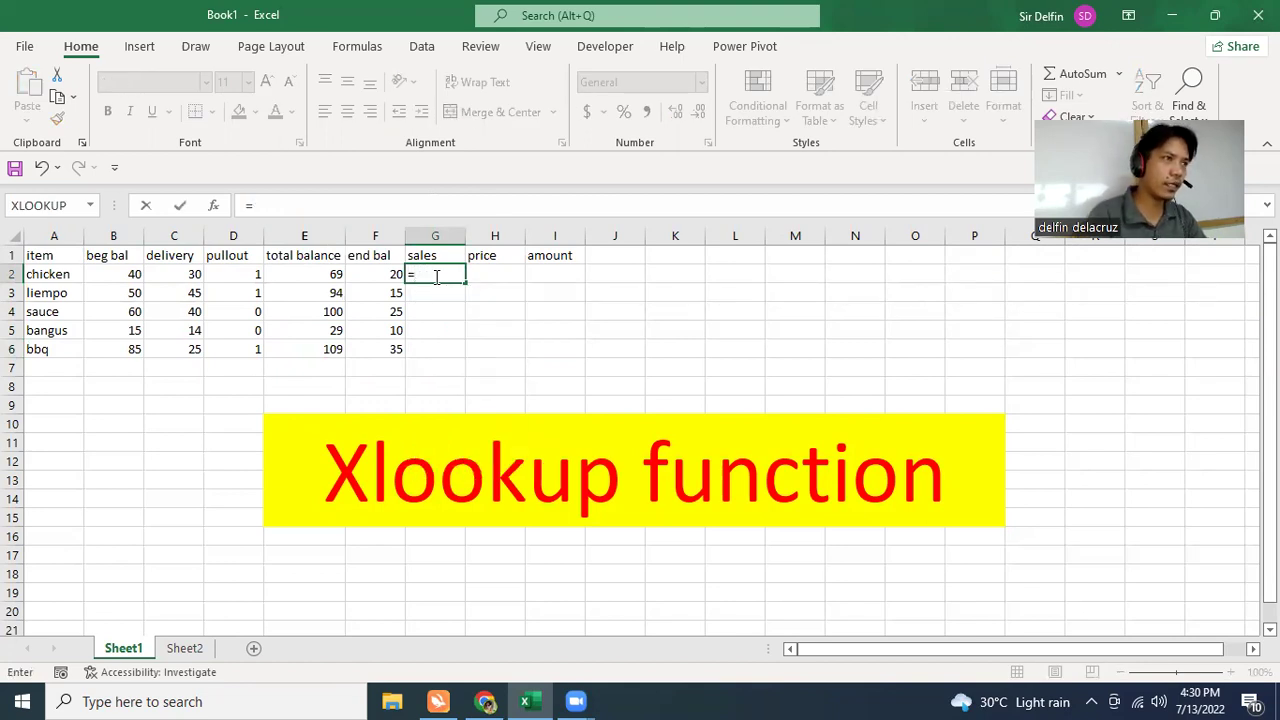
{"action": "left_click", "coordinate": [339, 273]}
{"action": "type", "text": "-"}
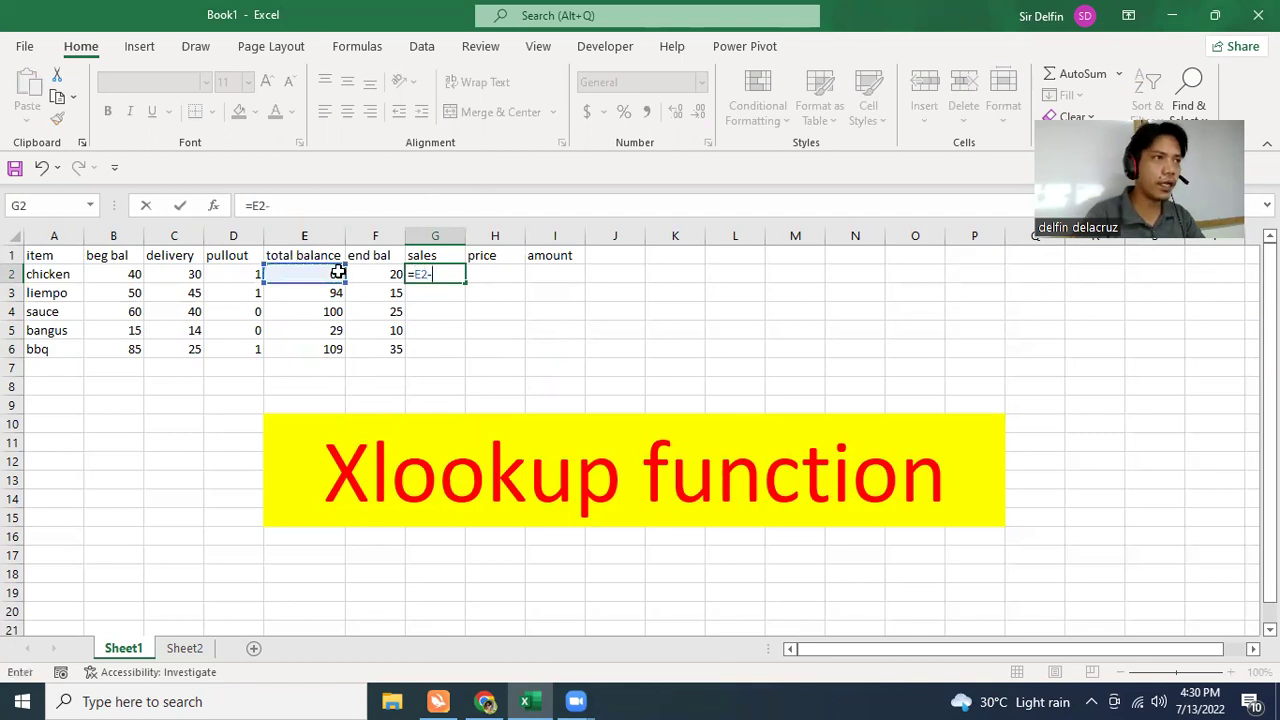
{"action": "left_click", "coordinate": [375, 273]}
{"action": "key", "text": "Return"}
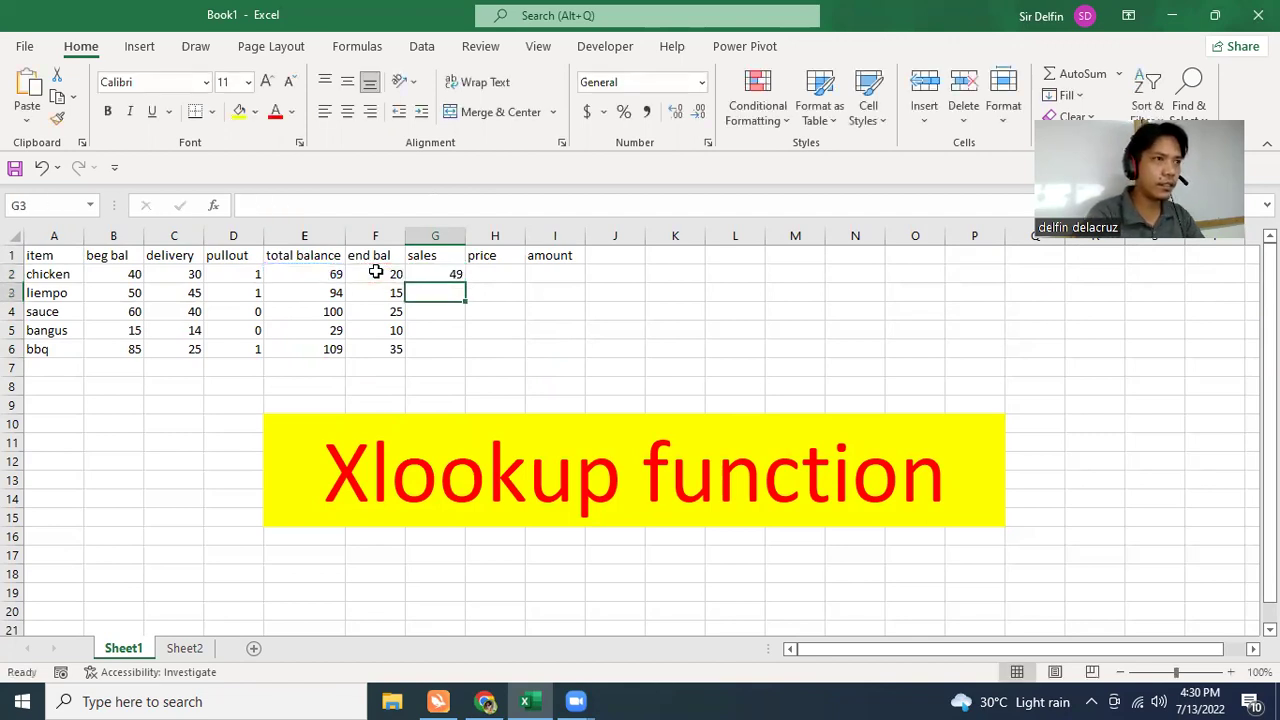
{"action": "left_click", "coordinate": [437, 272]}
{"action": "left_click_drag", "start_coordinate": [464, 281], "coordinate": [466, 358]}
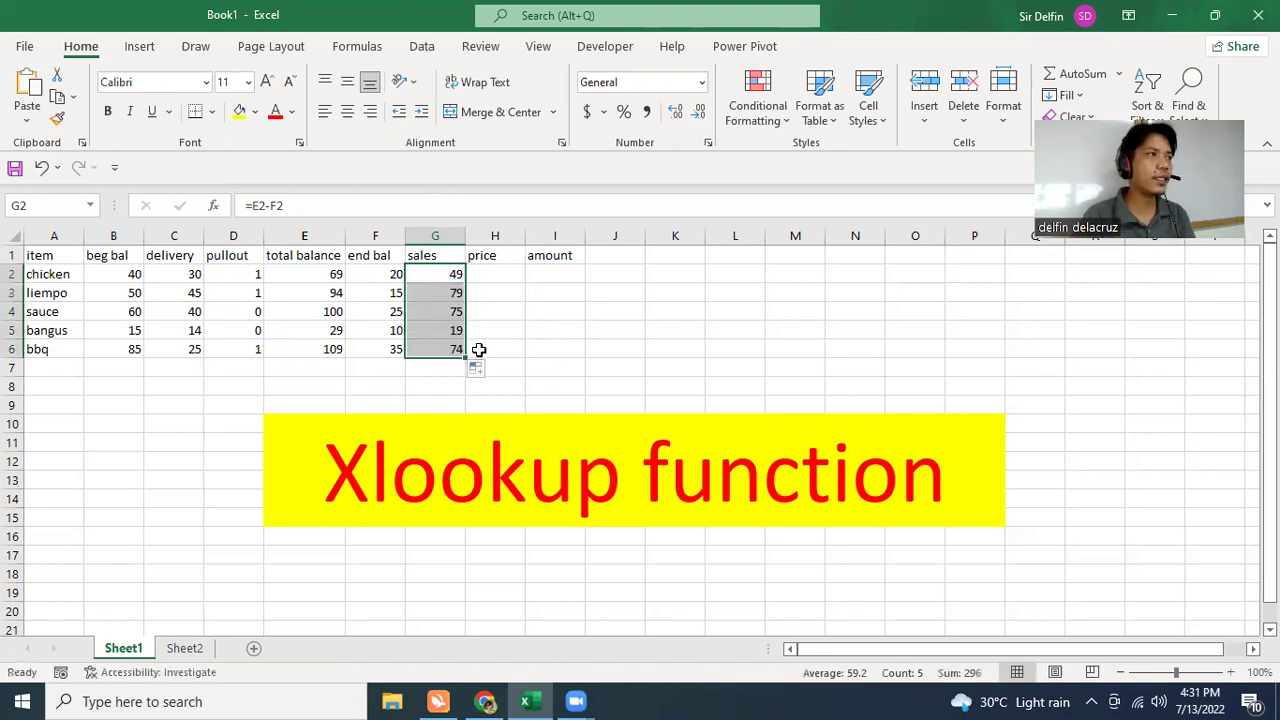
Step: Enter the prices 280, 220, 5, 150 and 18 for chicken through bbq in H2:H6
{"action": "left_click", "coordinate": [494, 279]}
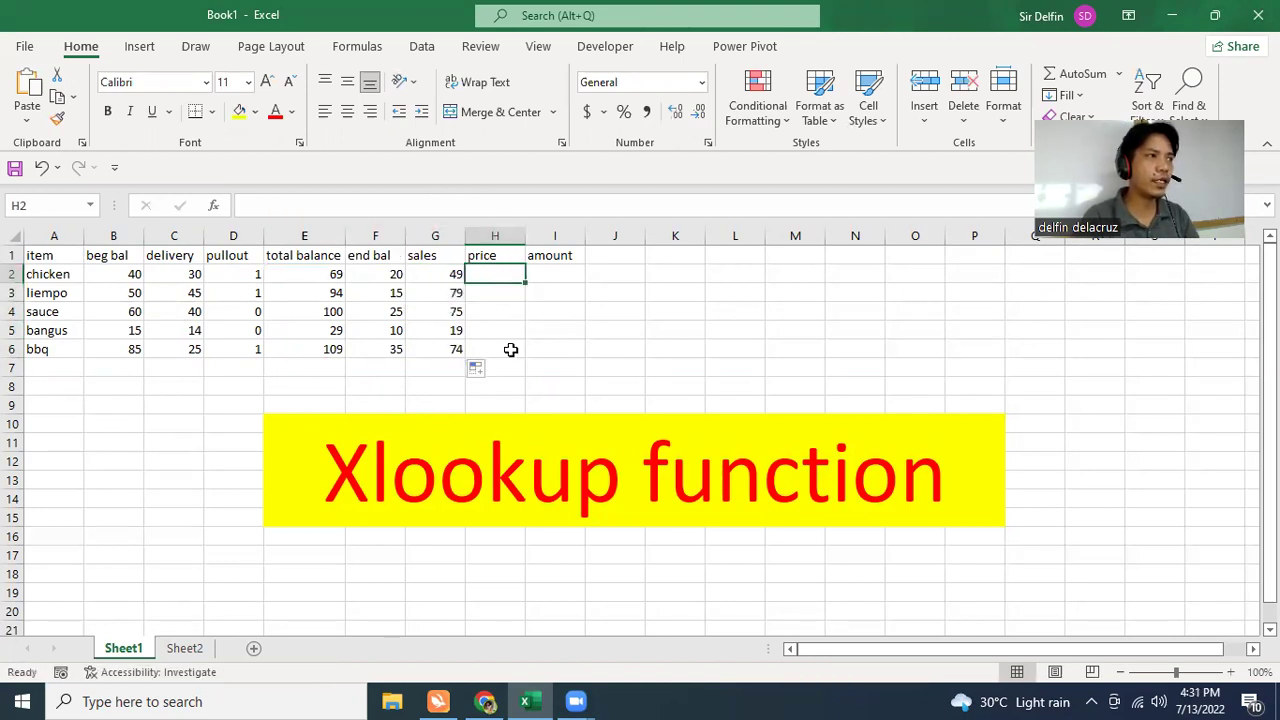
{"action": "type", "text": "280"}
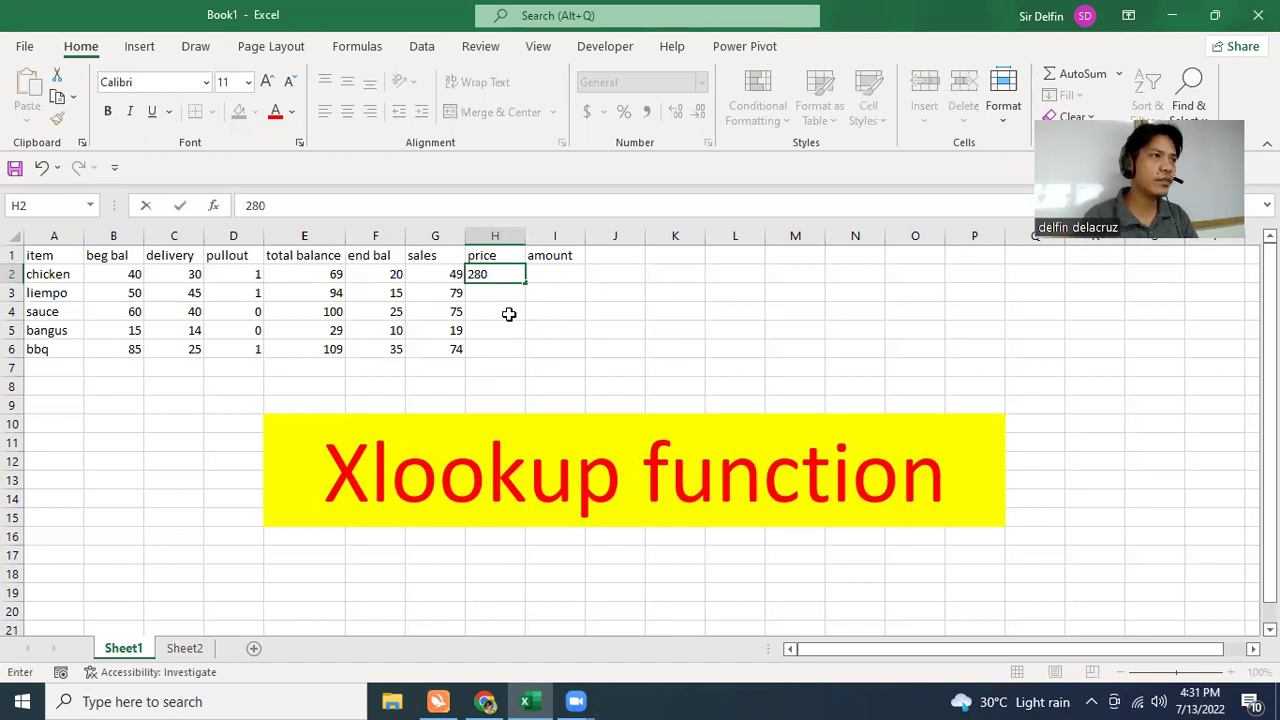
{"action": "key", "text": "Return"}
{"action": "type", "text": "220"}
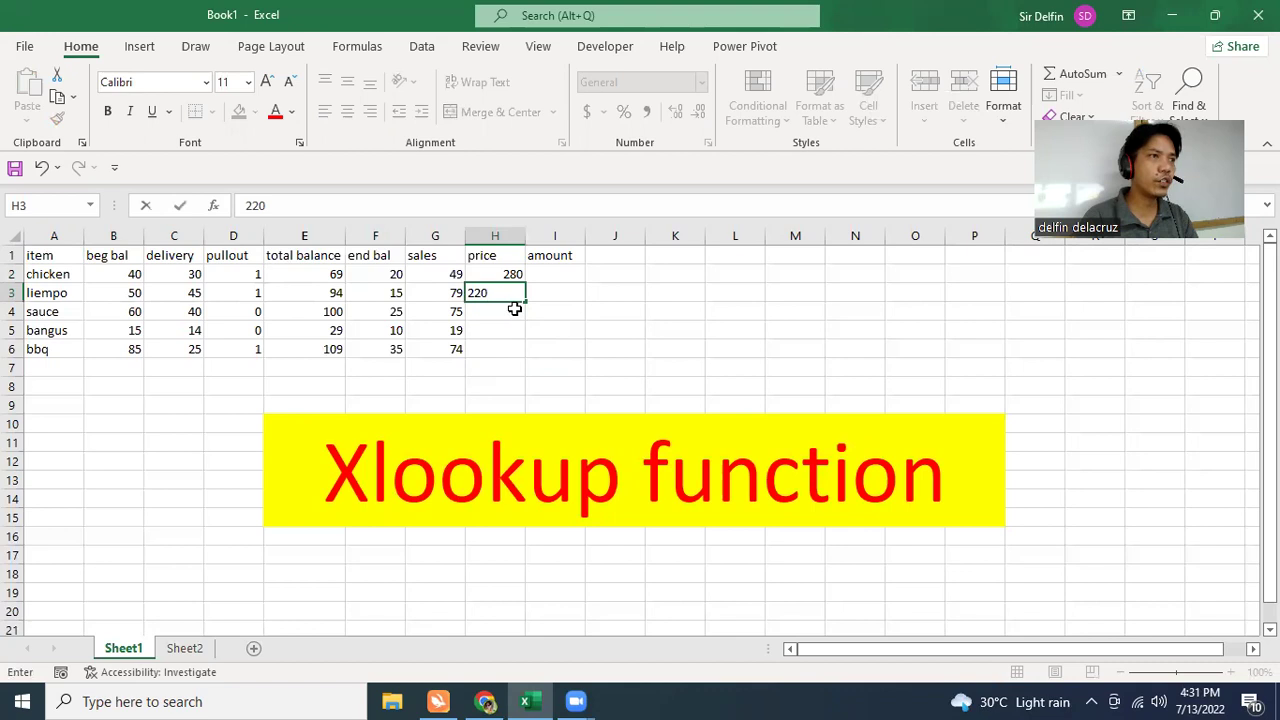
{"action": "key", "text": "Return"}
{"action": "type", "text": "5"}
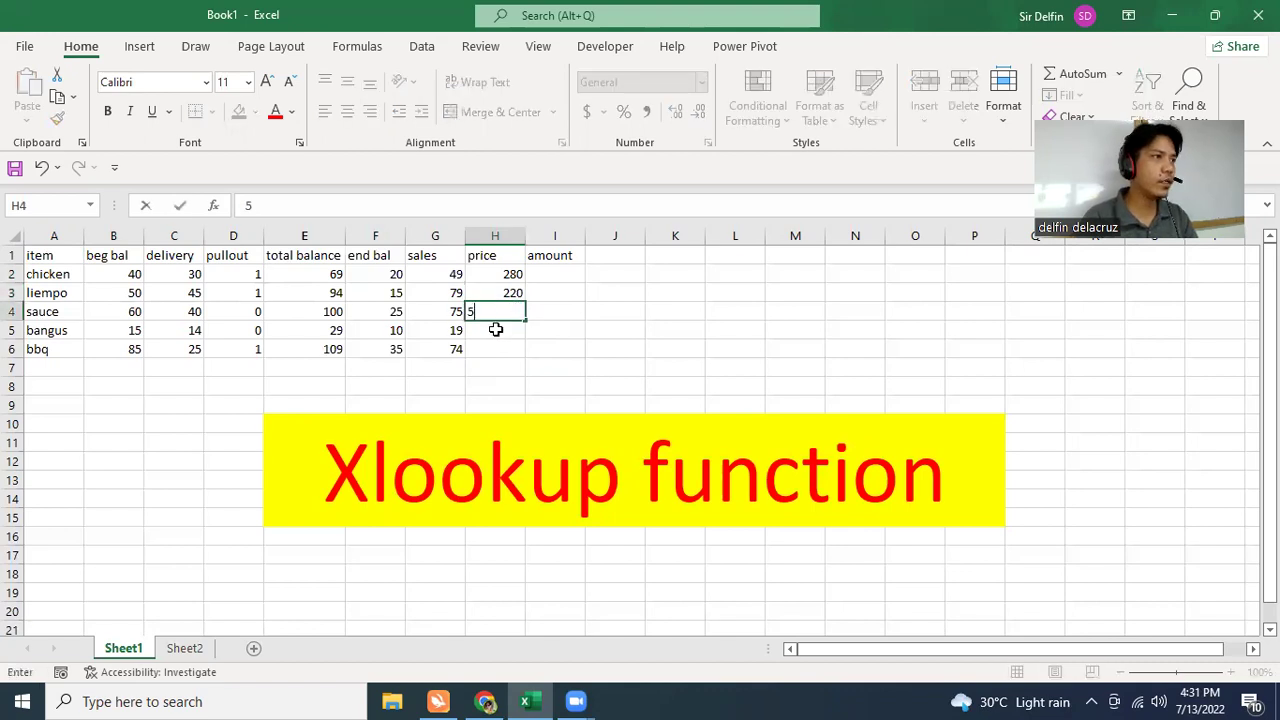
{"action": "key", "text": "Return"}
{"action": "type", "text": "150"}
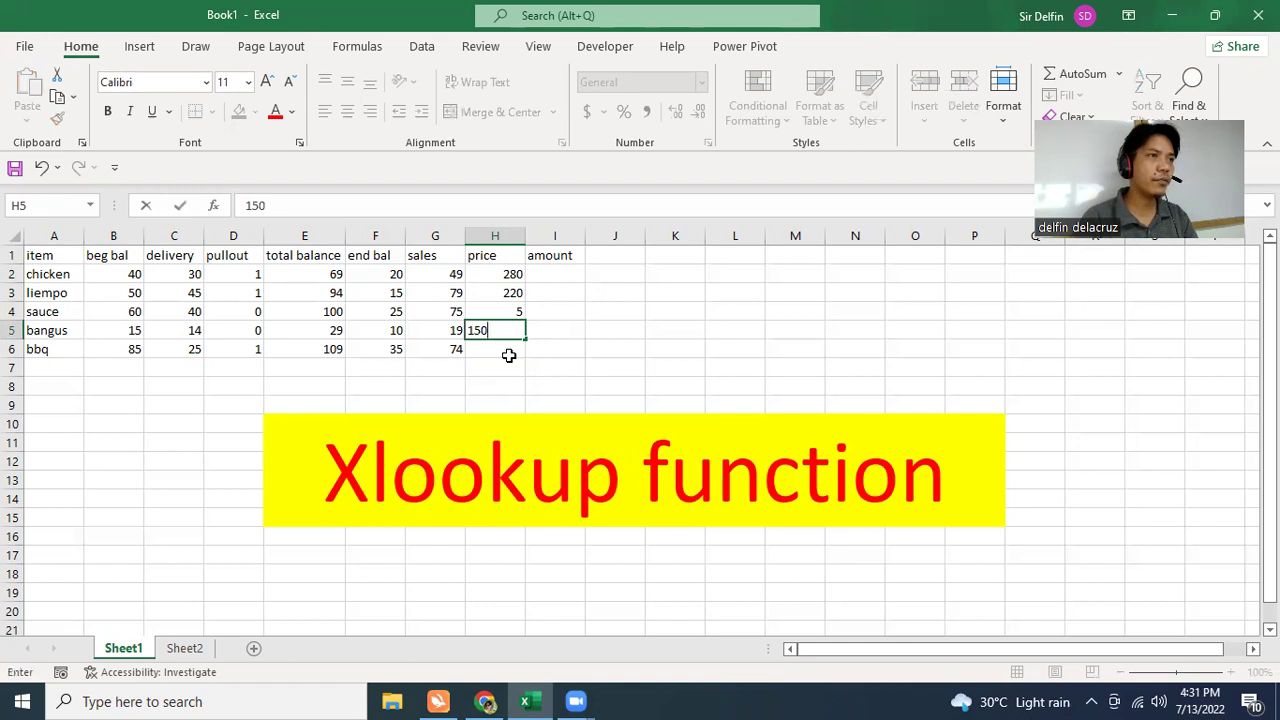
{"action": "key", "text": "Return"}
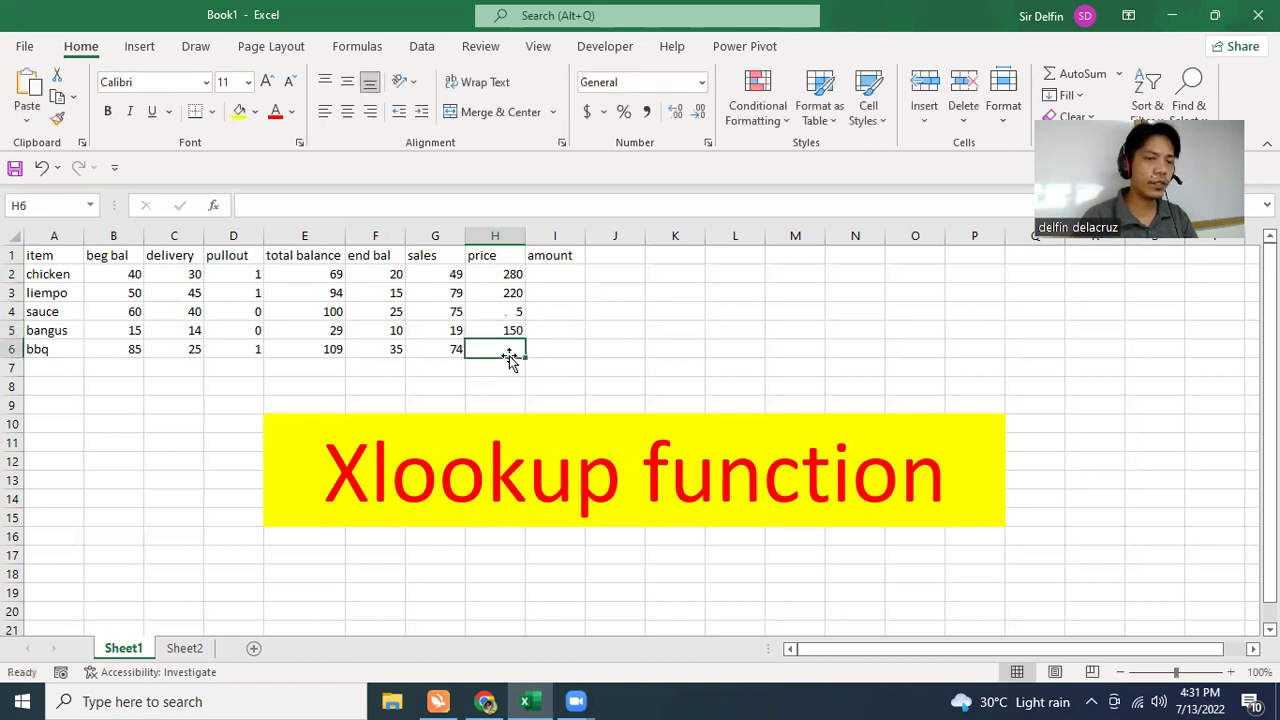
{"action": "type", "text": "2"}
{"action": "key", "text": "BackSpace"}
{"action": "type", "text": "18"}
{"action": "left_click", "coordinate": [598, 326]}
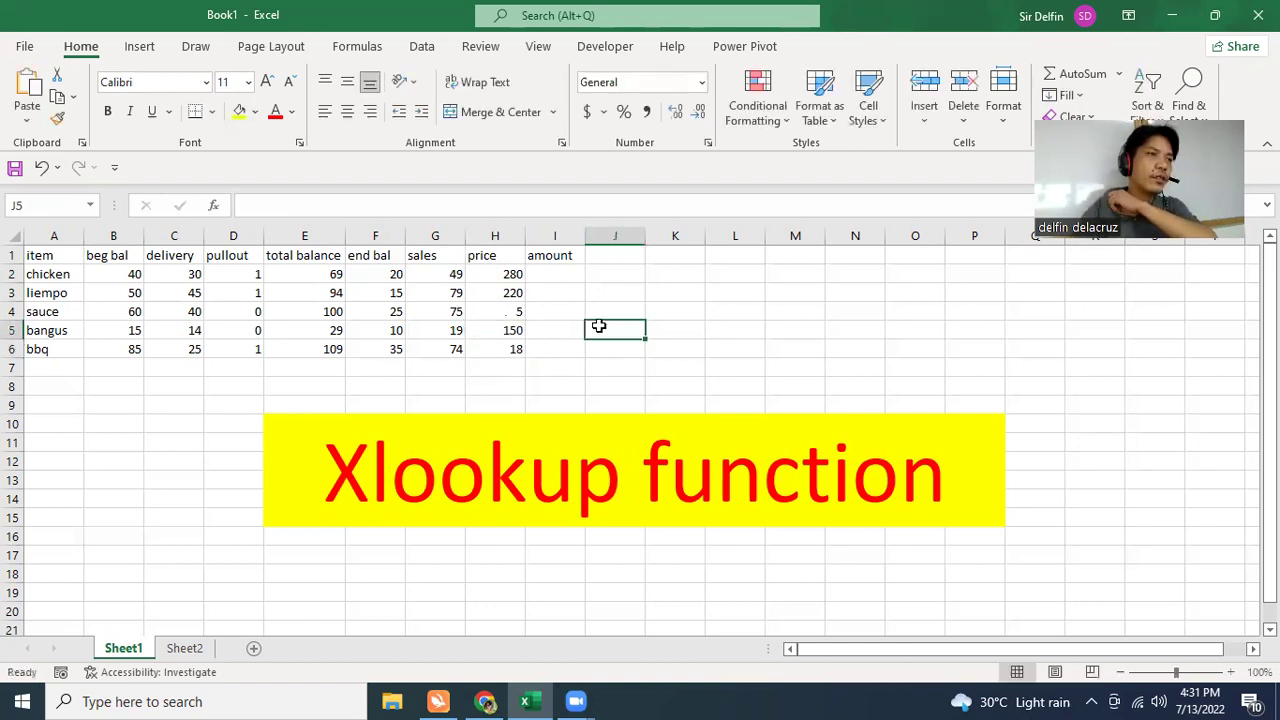
Step: Calculate the amount in I2 with =PRODUCT(G2:H2) and fill the formula down to I6
{"action": "left_click", "coordinate": [568, 273]}
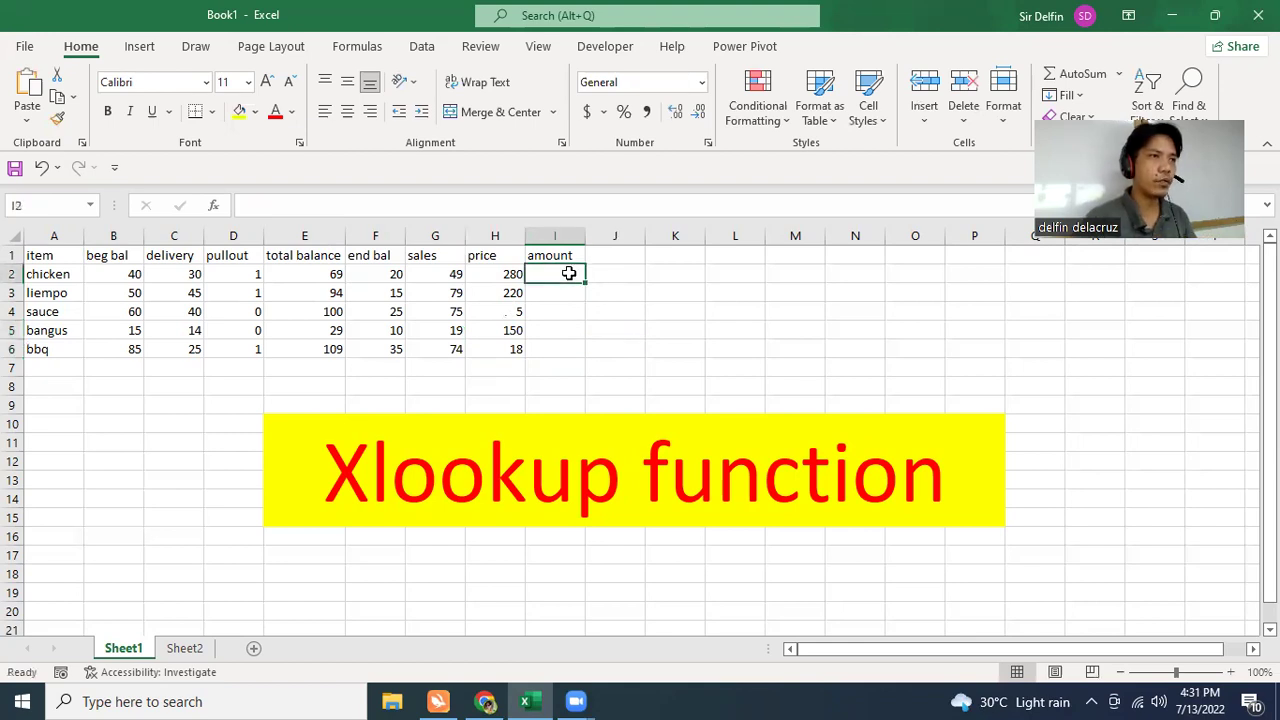
{"action": "type", "text": "="}
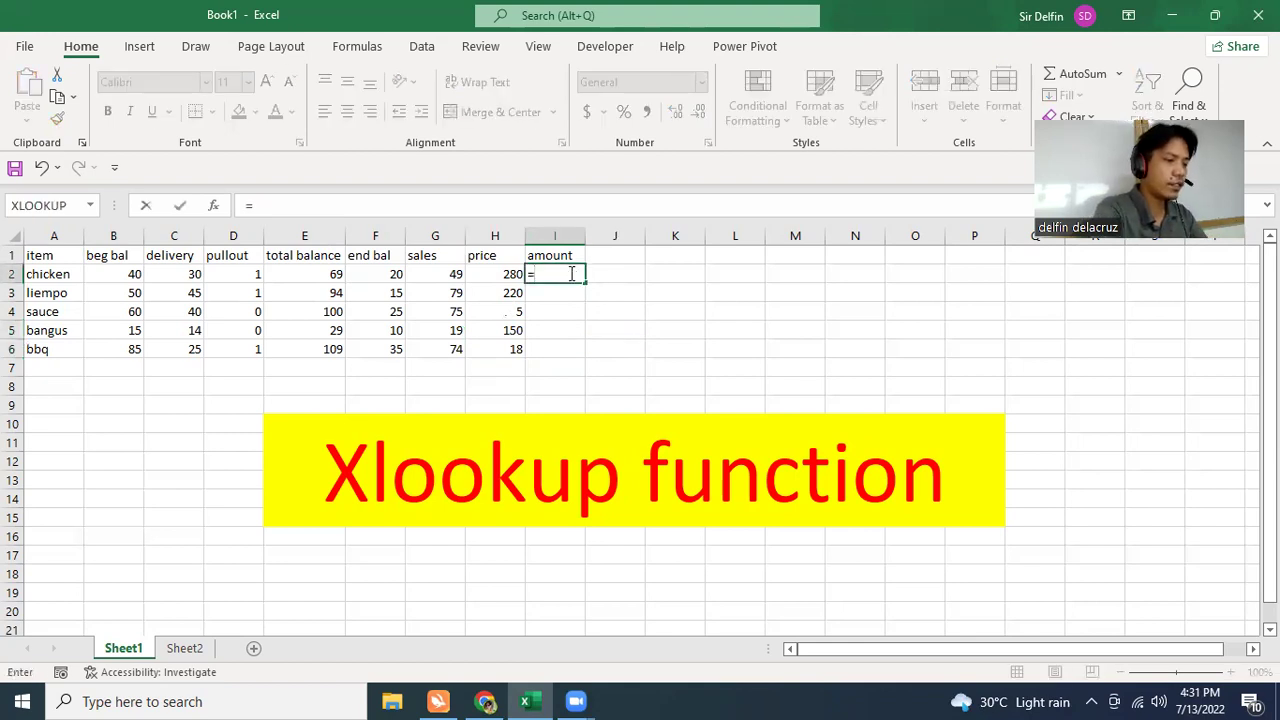
{"action": "type", "text": "produc"}
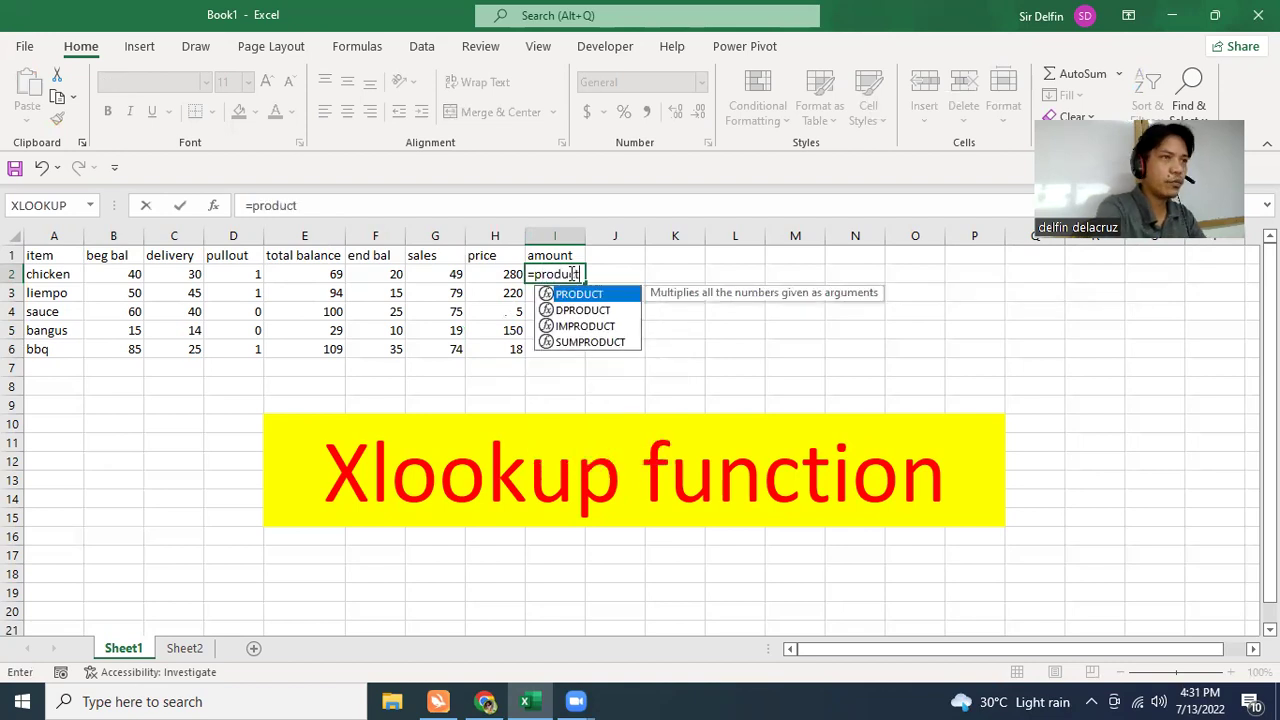
{"action": "type", "text": "t"}
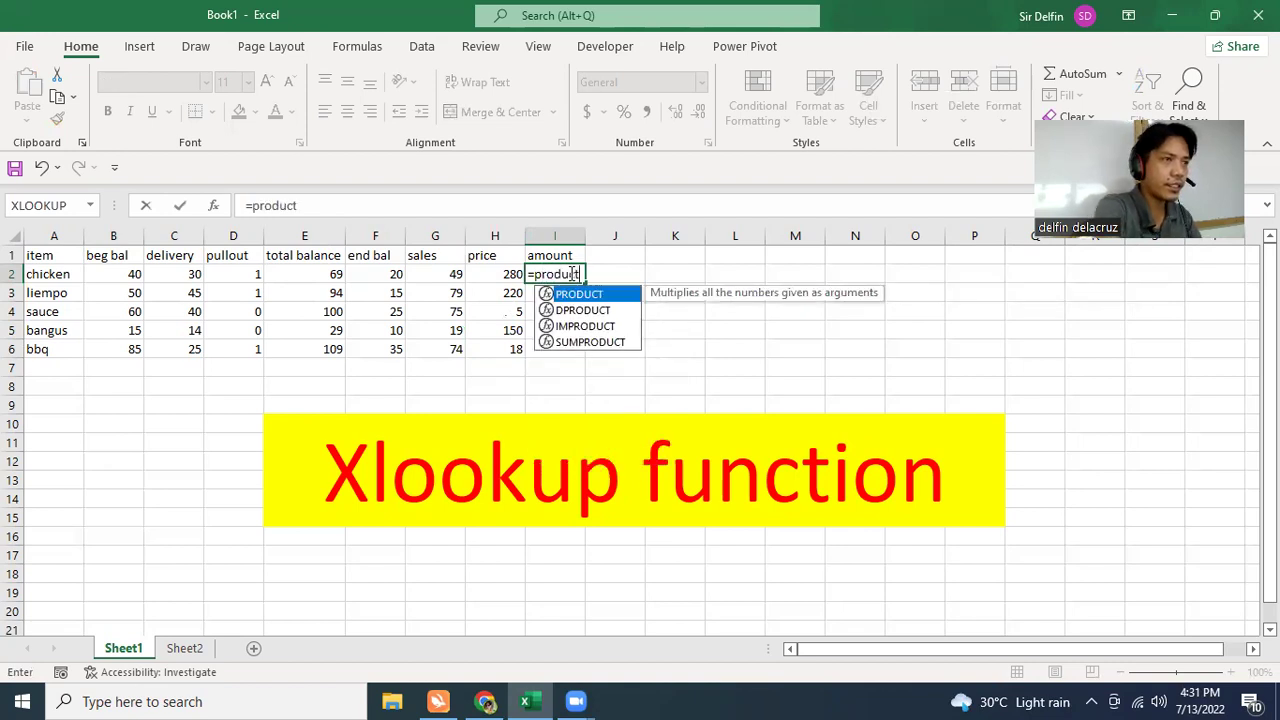
{"action": "type", "text": "("}
{"action": "left_click_drag", "start_coordinate": [450, 273], "coordinate": [498, 273]}
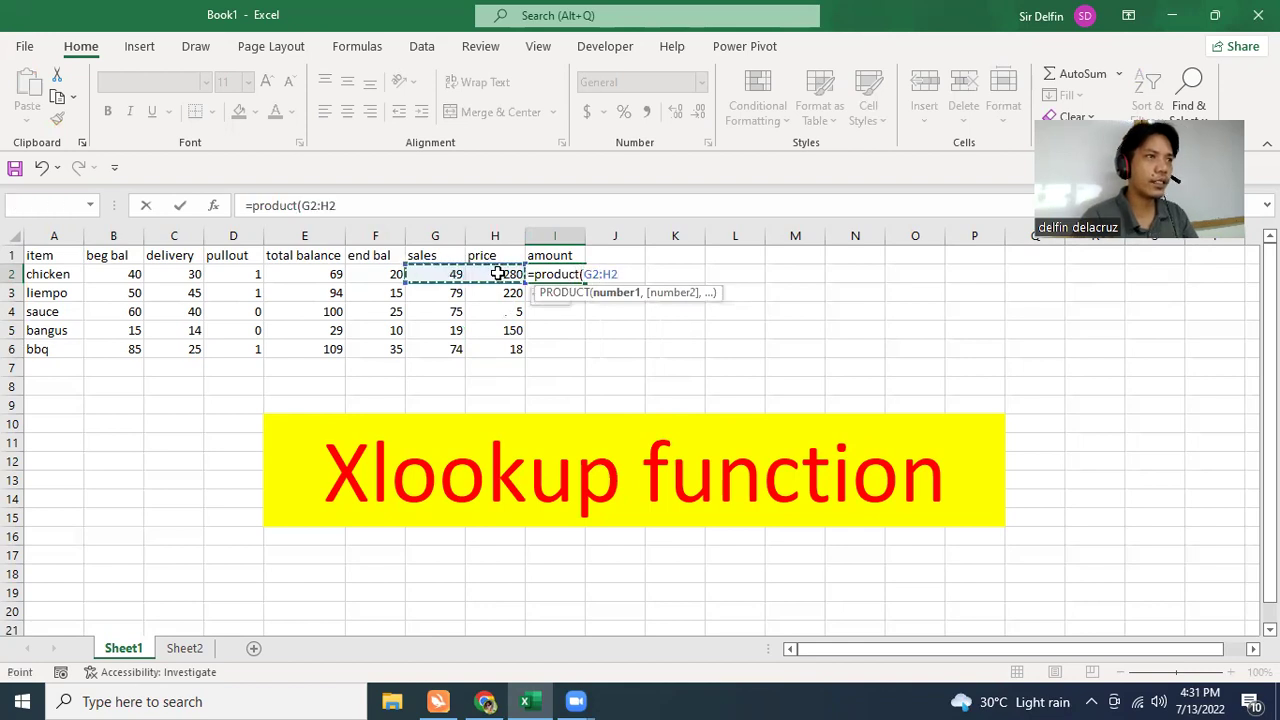
{"action": "key", "text": "Return"}
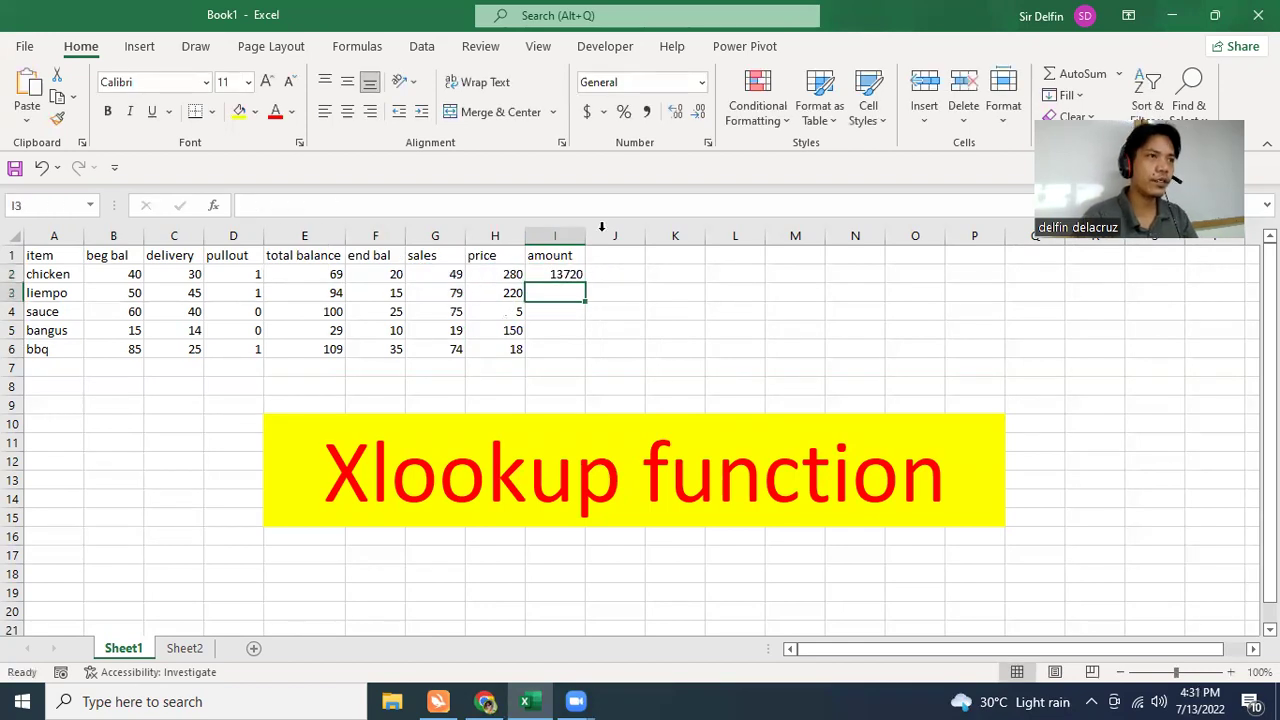
{"action": "left_click", "coordinate": [568, 275]}
{"action": "double_click", "coordinate": [585, 283]}
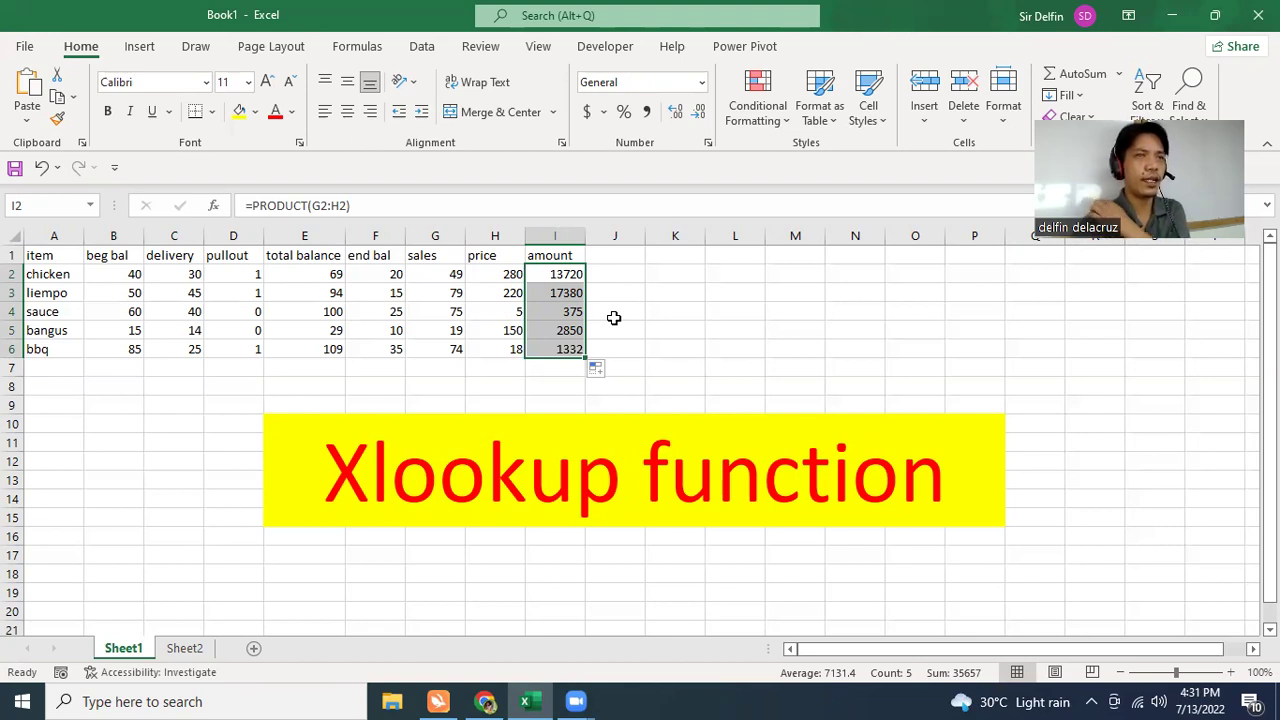
Step: On Sheet2, give the Summary reports title a dark blue fill and white text
{"action": "left_click", "coordinate": [638, 480]}
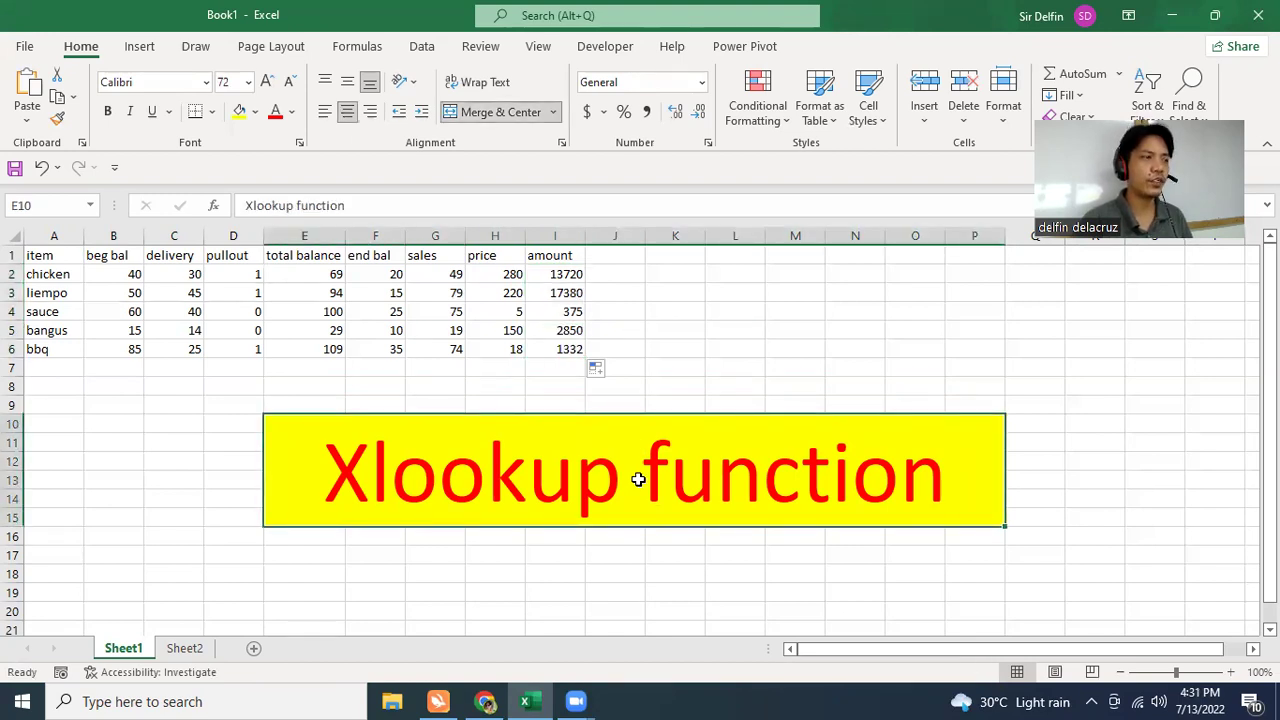
{"action": "left_click", "coordinate": [190, 652]}
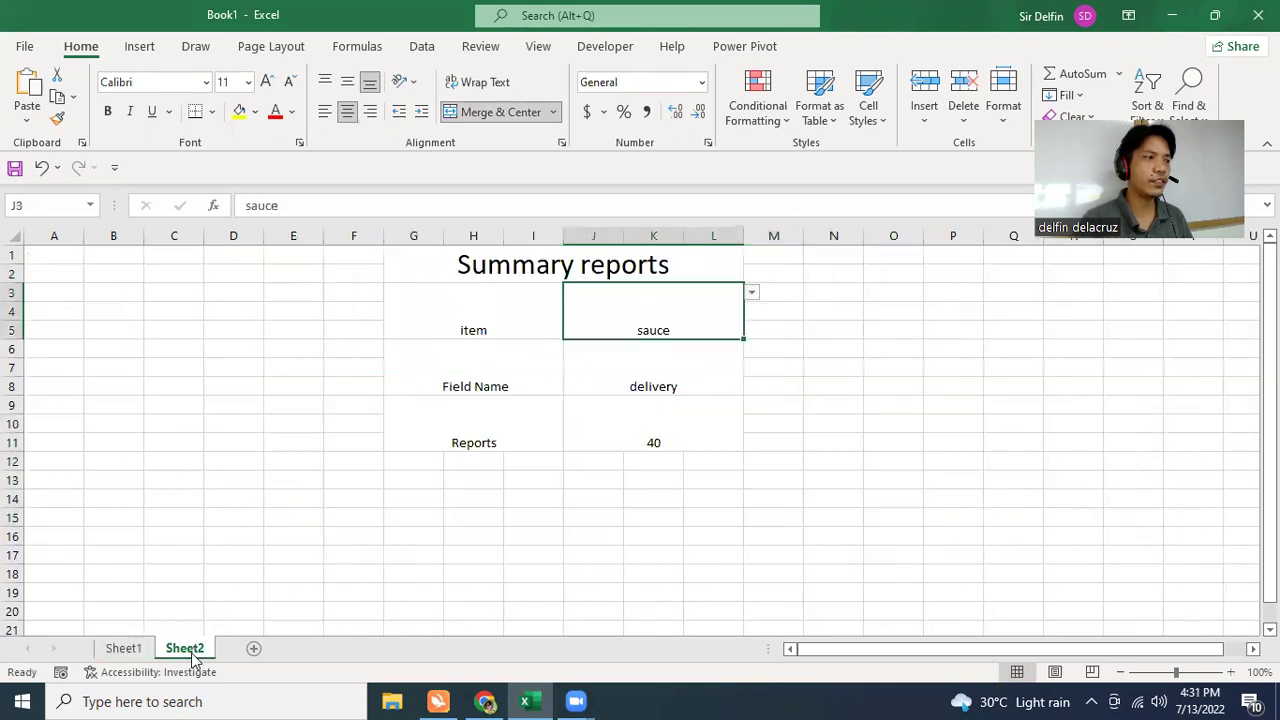
{"action": "left_click", "coordinate": [557, 262]}
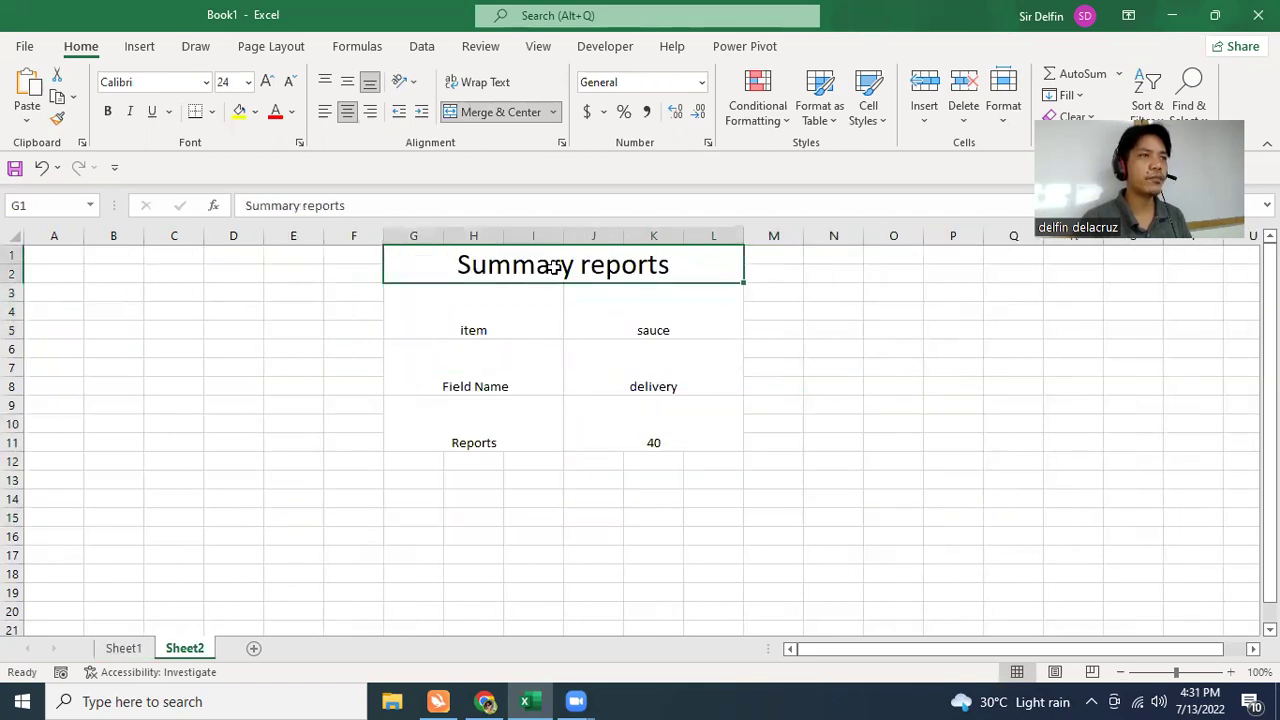
{"action": "left_click", "coordinate": [255, 111]}
{"action": "left_click", "coordinate": [365, 288]}
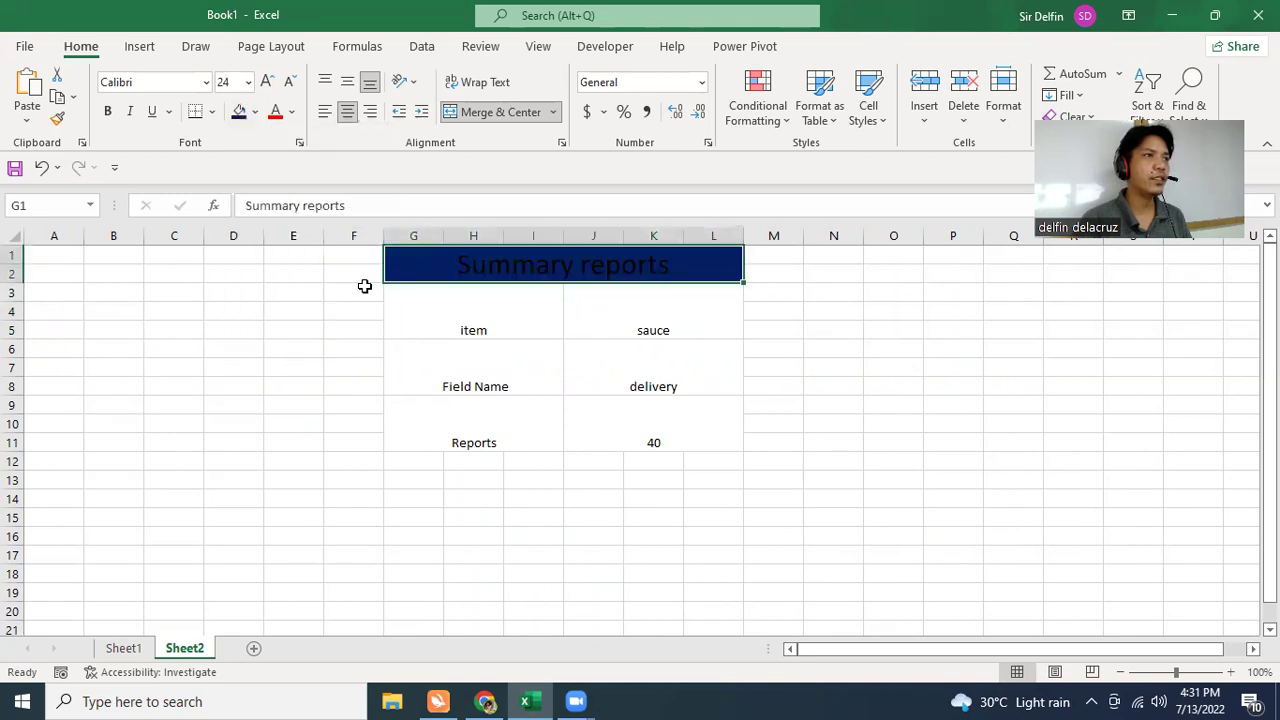
{"action": "left_click", "coordinate": [294, 115]}
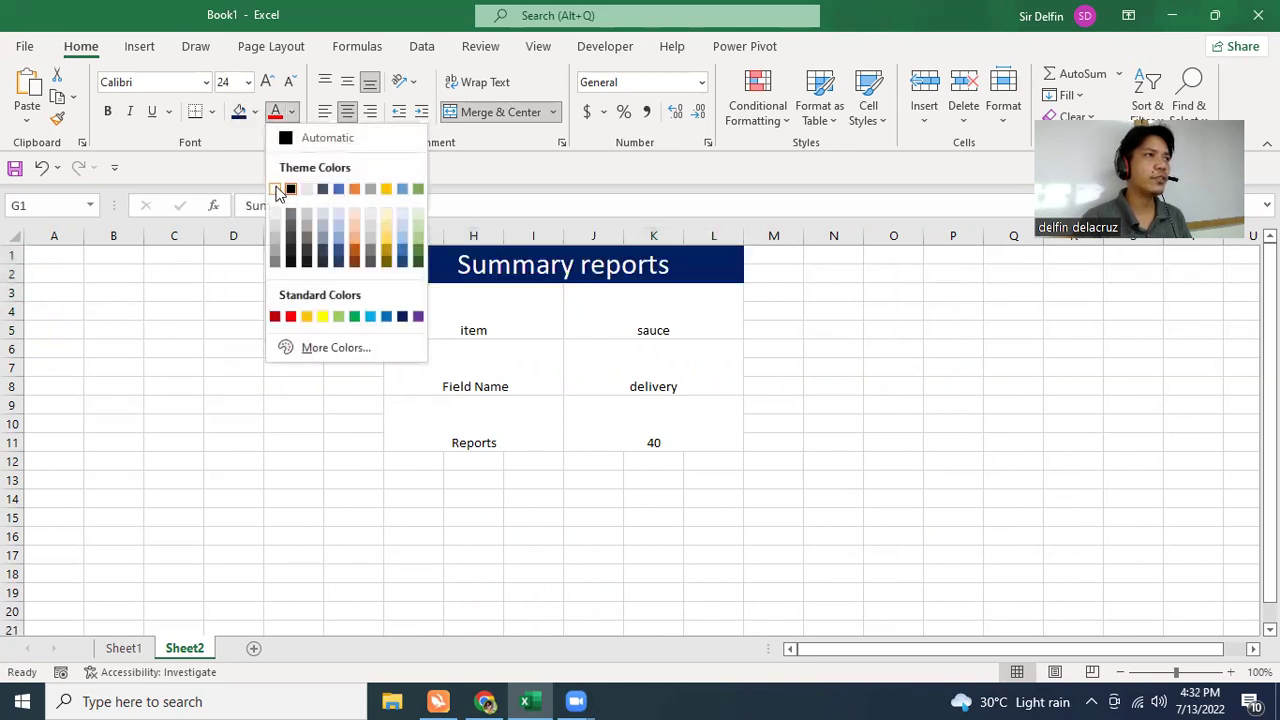
{"action": "left_click", "coordinate": [287, 190]}
Step: Set list validation on the item value cell J3 with source =Sheet1!$A$2:$A$6 and choose sauce from its dropdown
{"action": "left_click", "coordinate": [464, 297]}
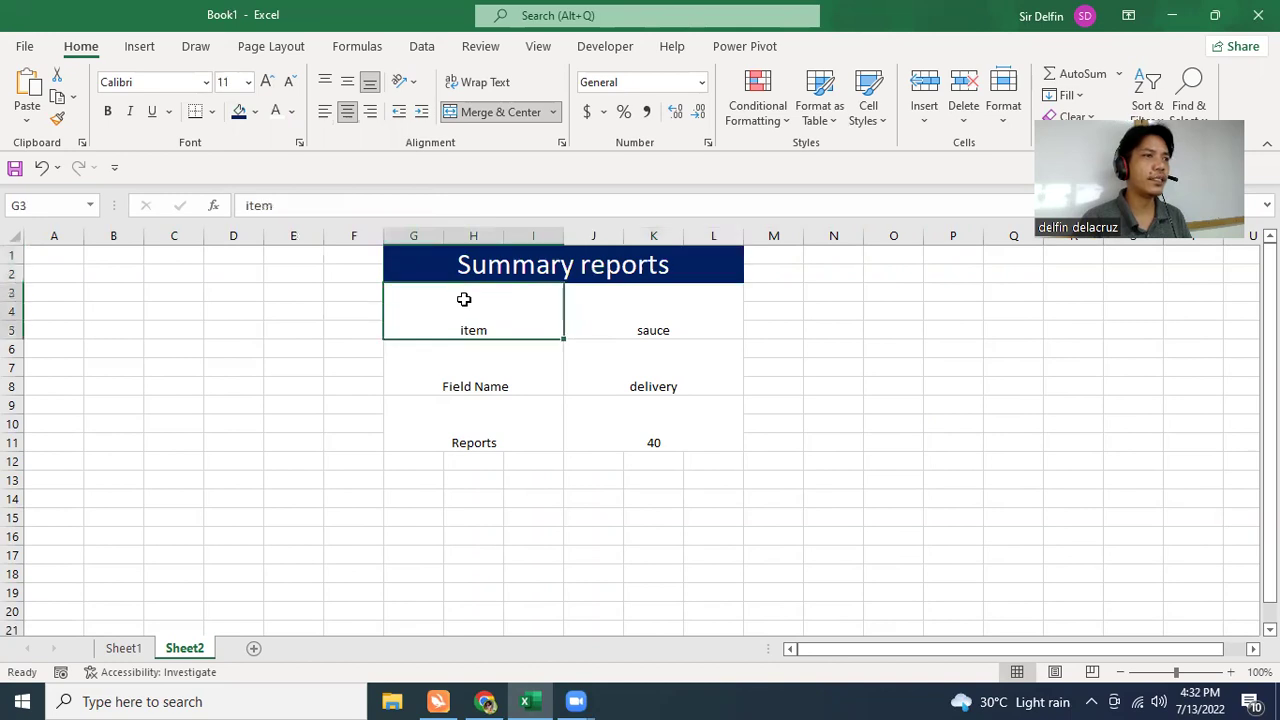
{"action": "left_click", "coordinate": [677, 310]}
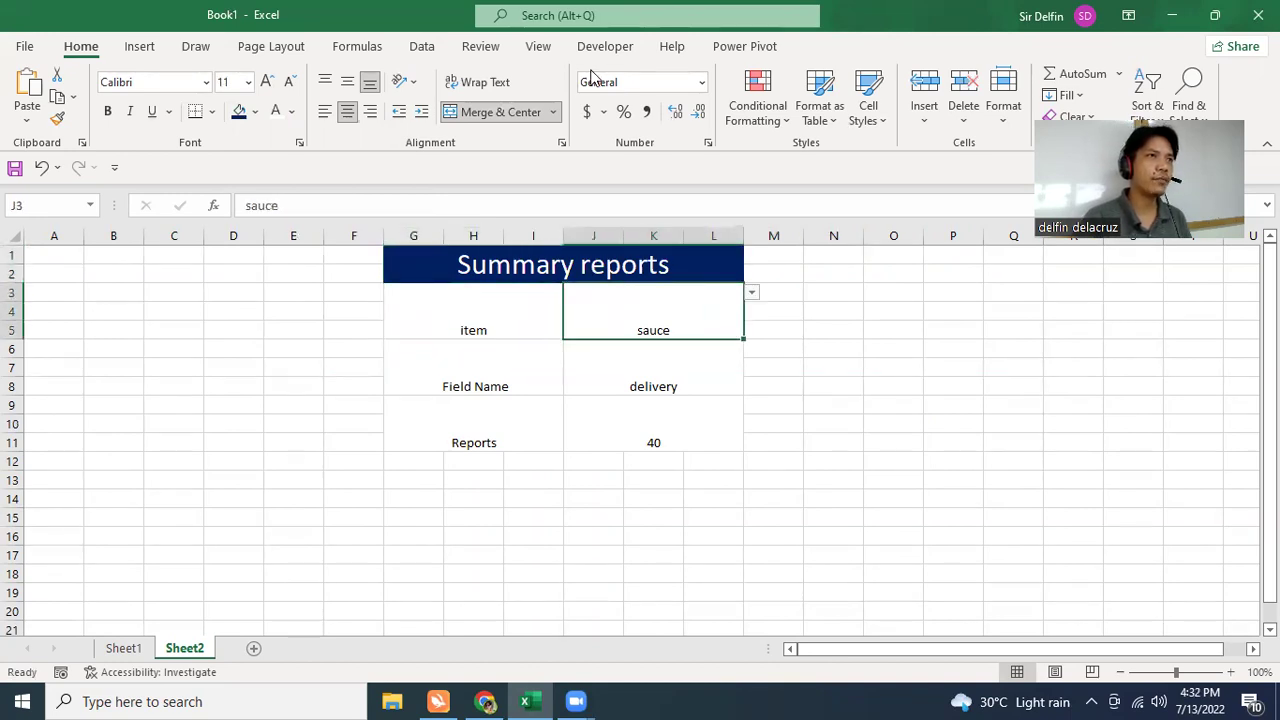
{"action": "left_click", "coordinate": [423, 50]}
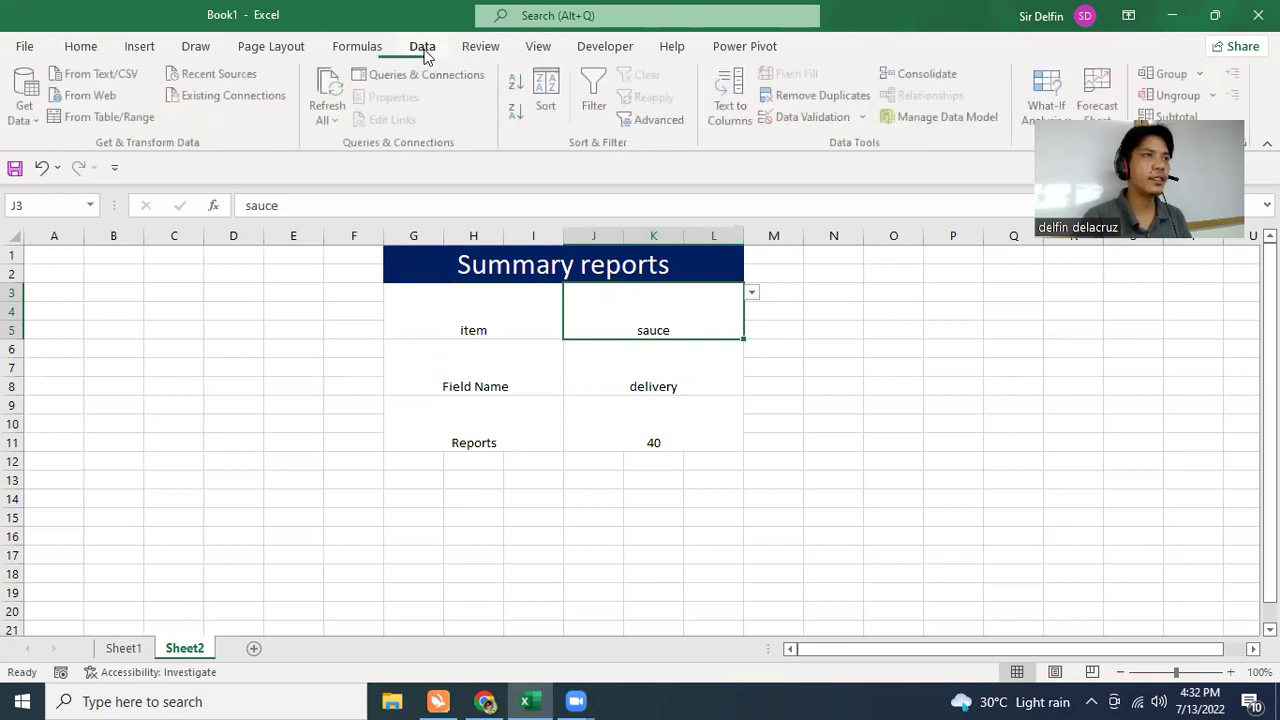
{"action": "left_click", "coordinate": [785, 120]}
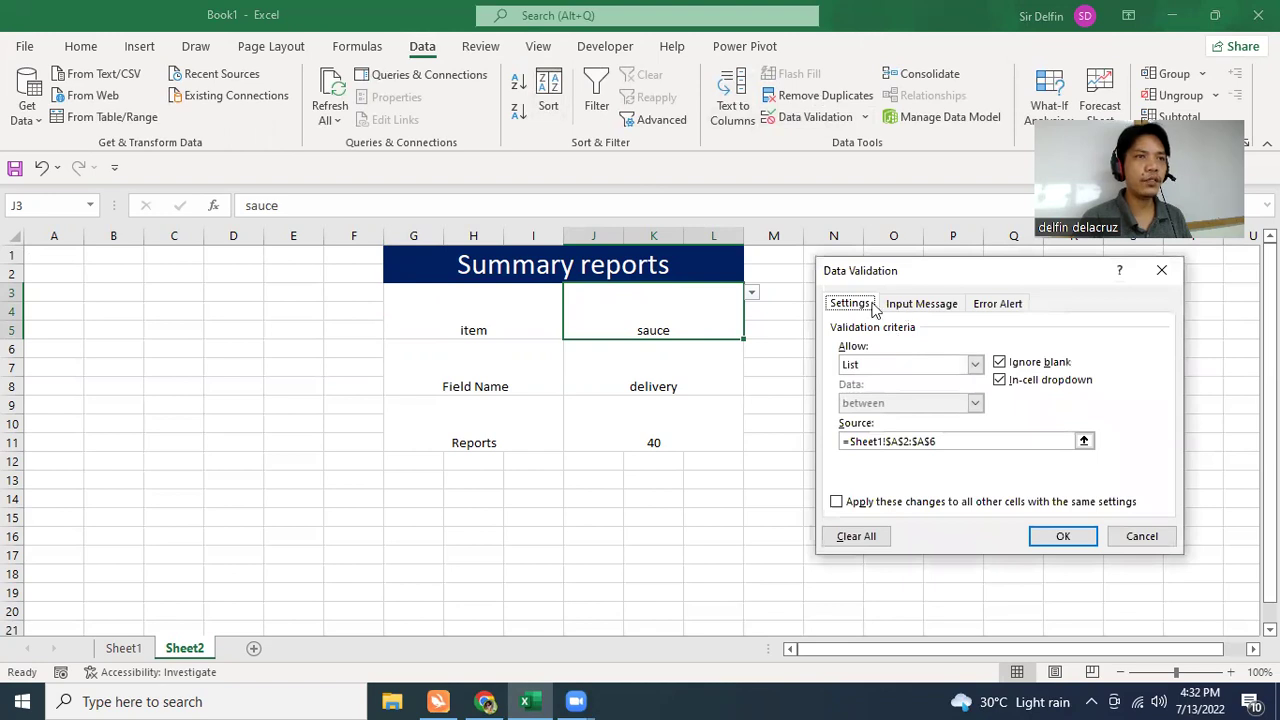
{"action": "left_click", "coordinate": [928, 310]}
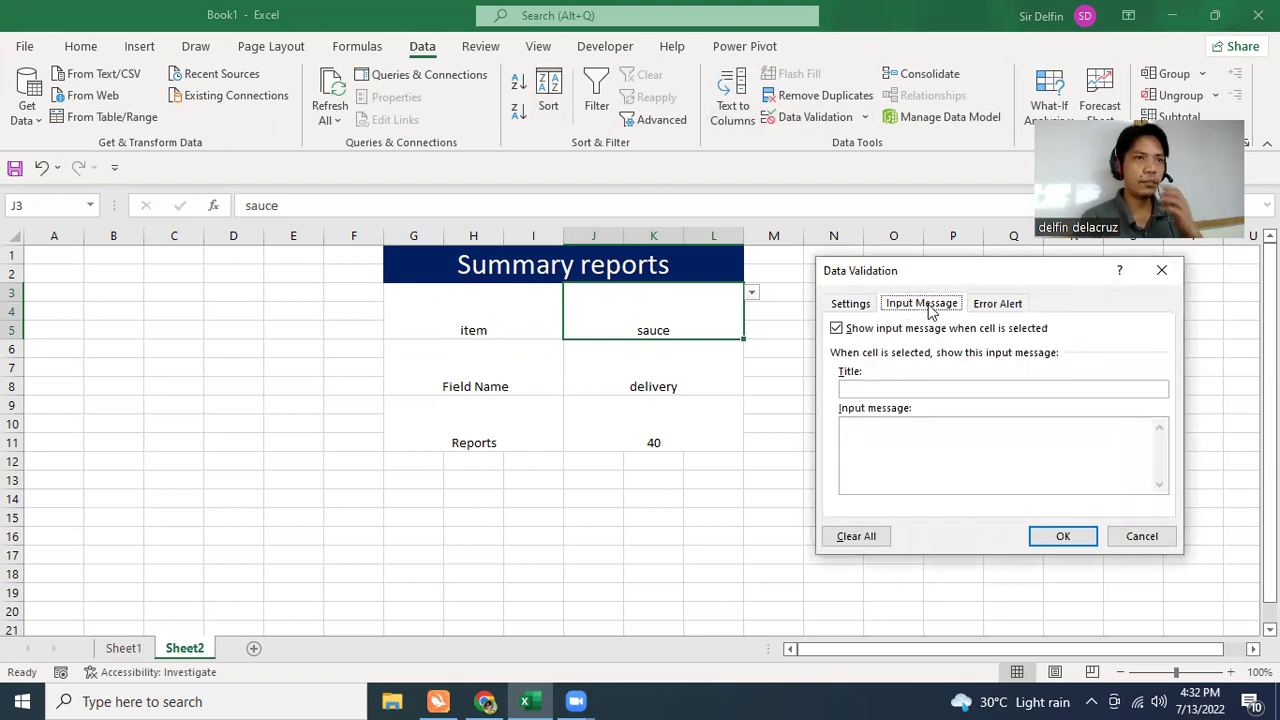
{"action": "left_click", "coordinate": [851, 305]}
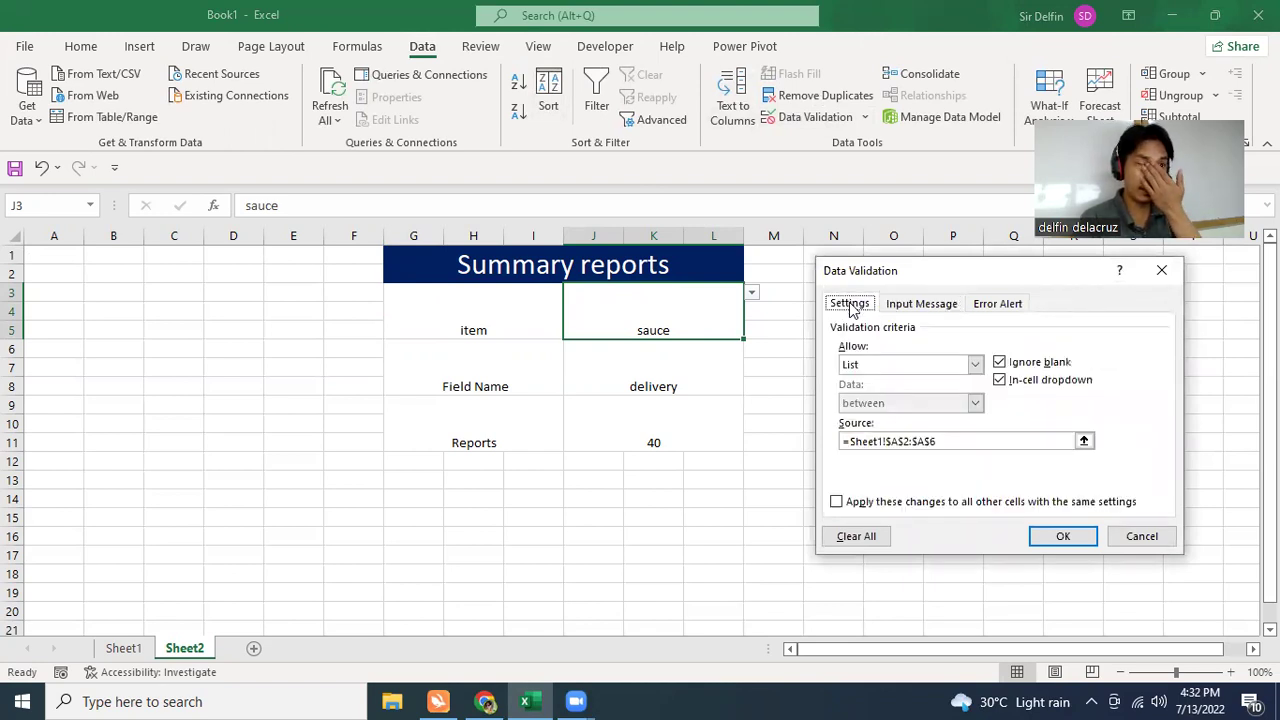
{"action": "left_click", "coordinate": [974, 364]}
{"action": "left_click", "coordinate": [888, 418]}
{"action": "left_click", "coordinate": [947, 441]}
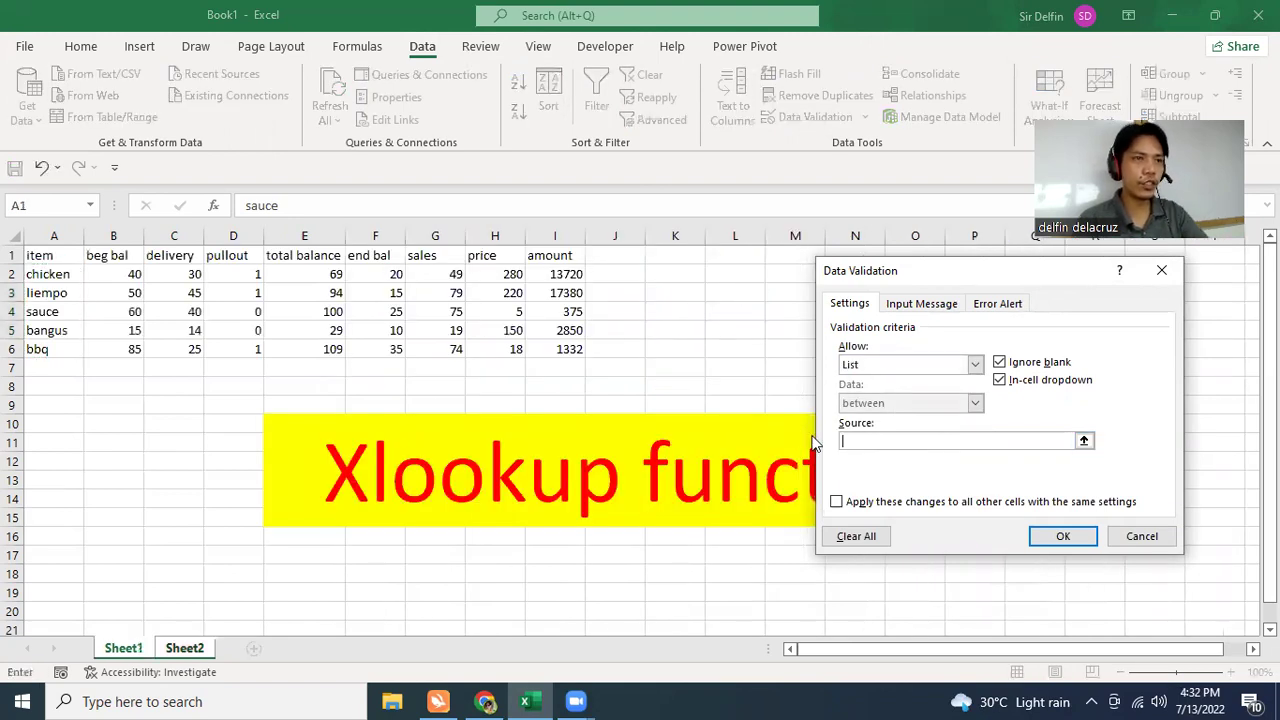
{"action": "left_click", "coordinate": [38, 280]}
{"action": "left_click_drag", "start_coordinate": [38, 285], "coordinate": [40, 338]}
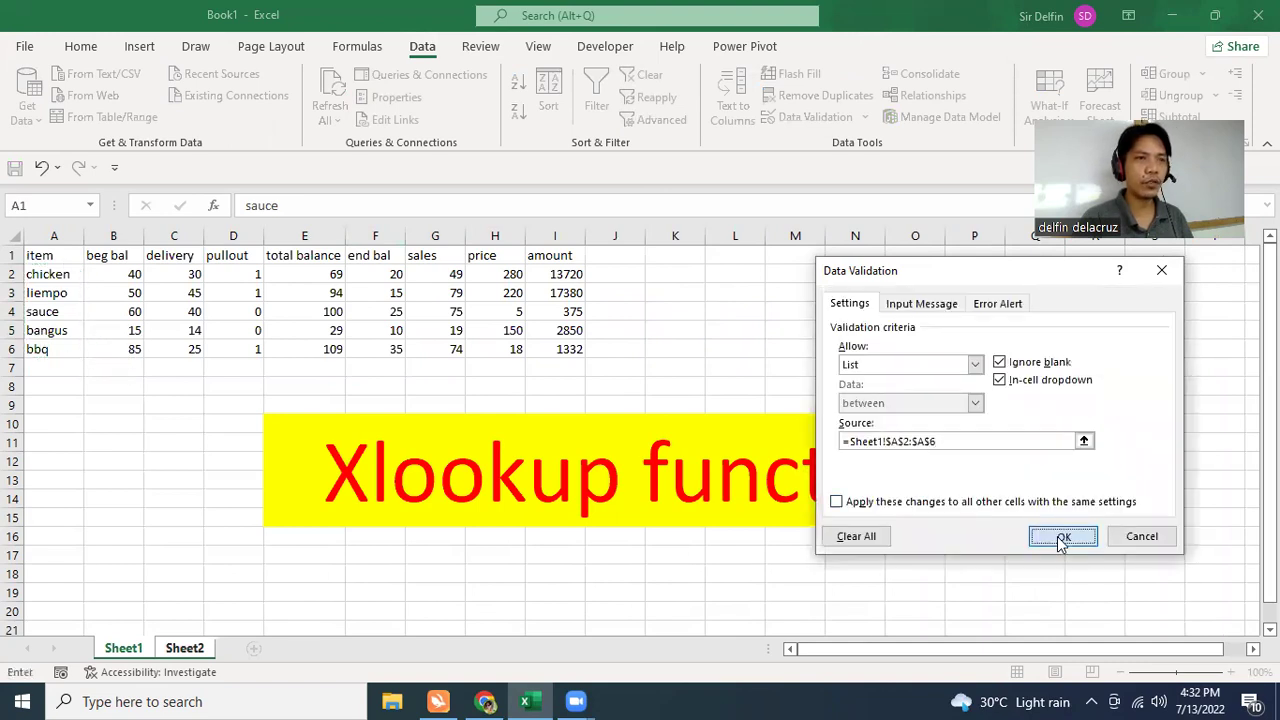
{"action": "left_click", "coordinate": [1063, 537]}
{"action": "left_click", "coordinate": [752, 293]}
{"action": "left_click", "coordinate": [742, 333]}
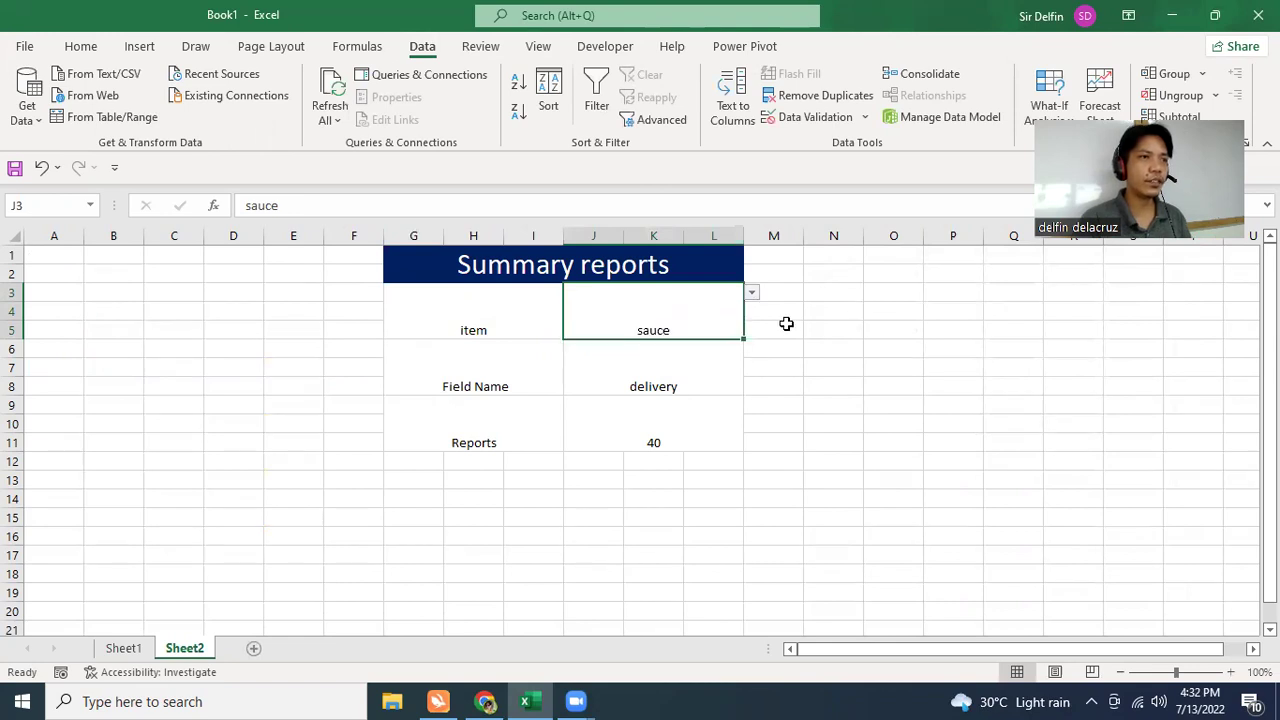
Step: Set list validation on the Field Name value cell J6 with source =Sheet1!$B$1:$I$1
{"action": "left_click", "coordinate": [649, 384]}
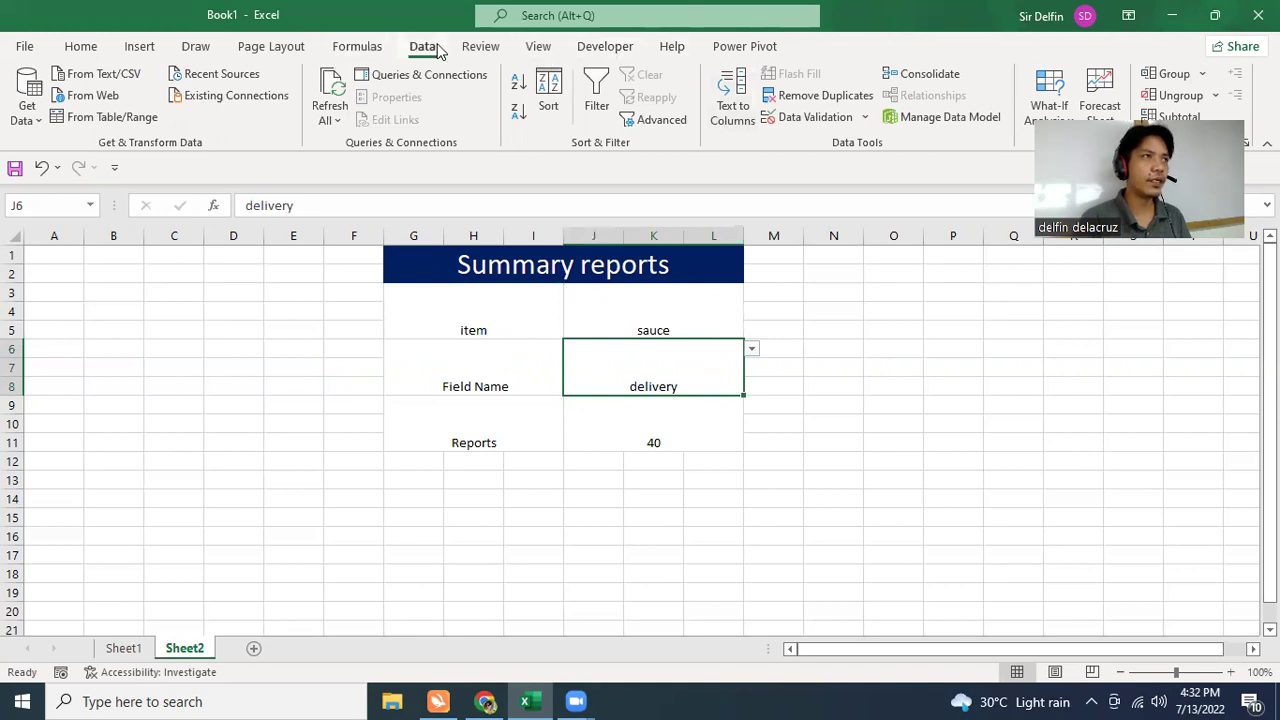
{"action": "left_click", "coordinate": [818, 122]}
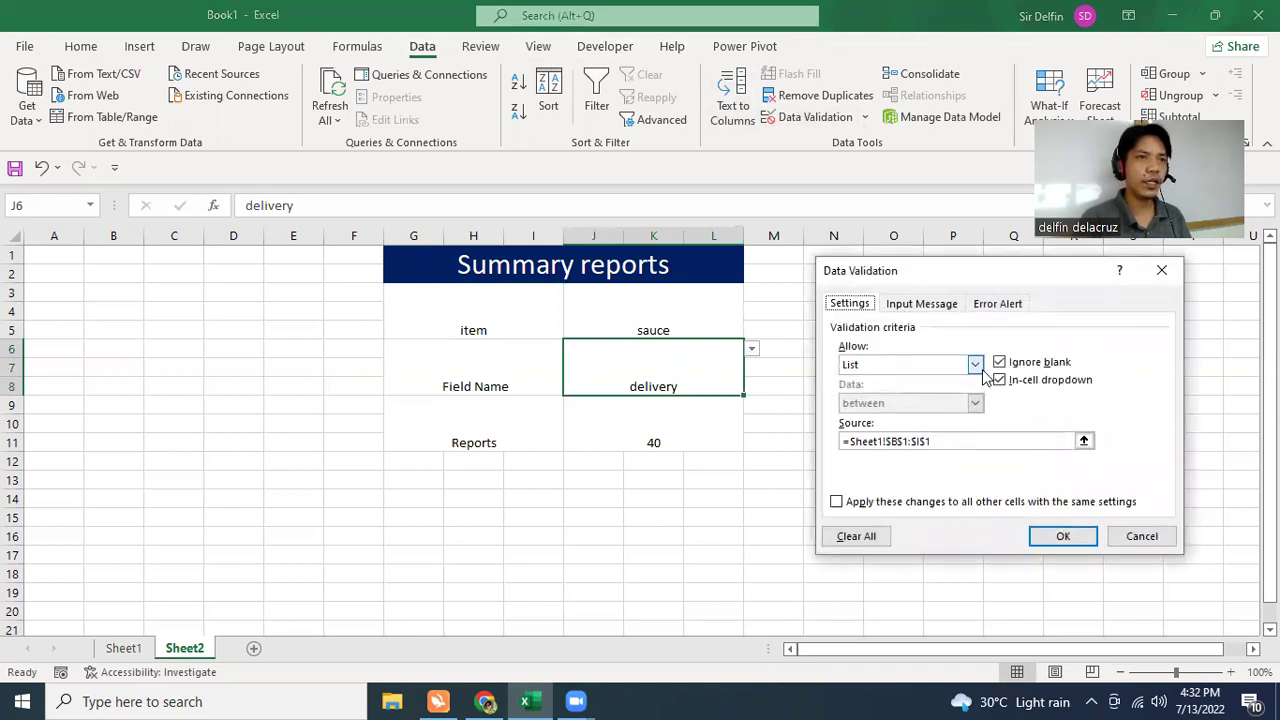
{"action": "left_click", "coordinate": [976, 366]}
{"action": "left_click", "coordinate": [913, 424]}
{"action": "left_click_drag", "start_coordinate": [942, 444], "coordinate": [815, 447]}
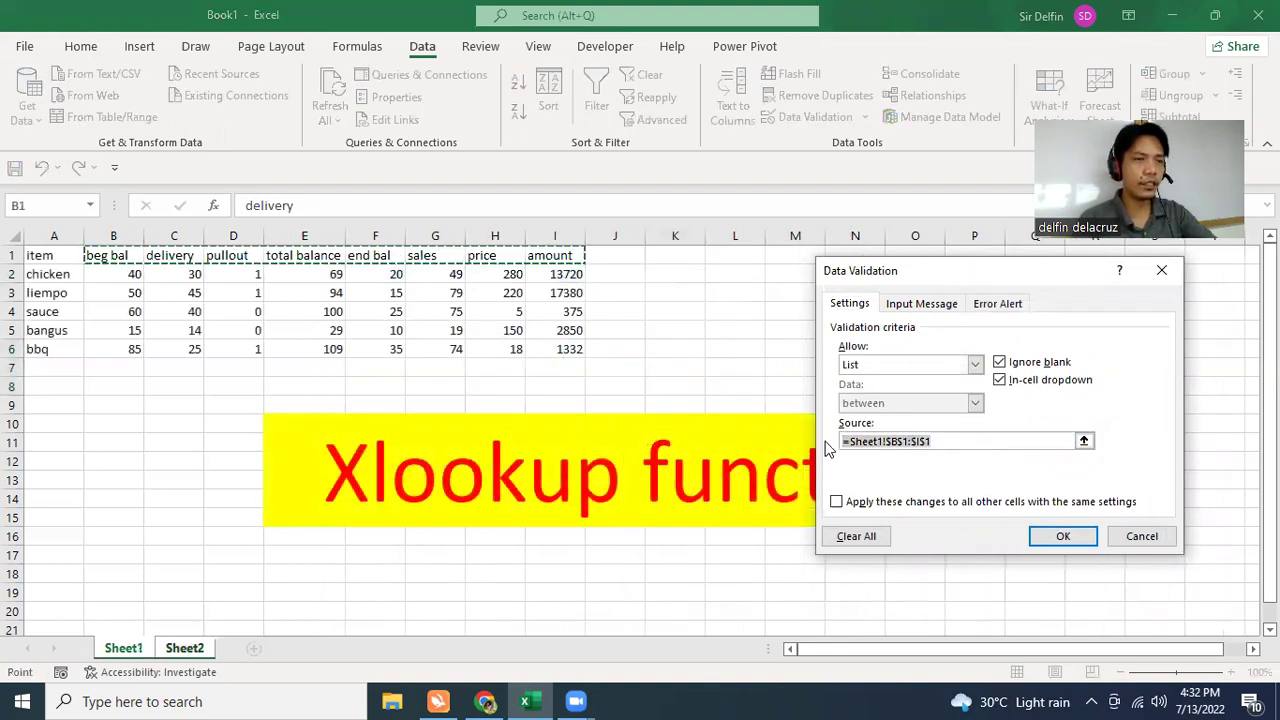
{"action": "key", "text": "BackSpace"}
{"action": "left_click_drag", "start_coordinate": [114, 255], "coordinate": [563, 253]}
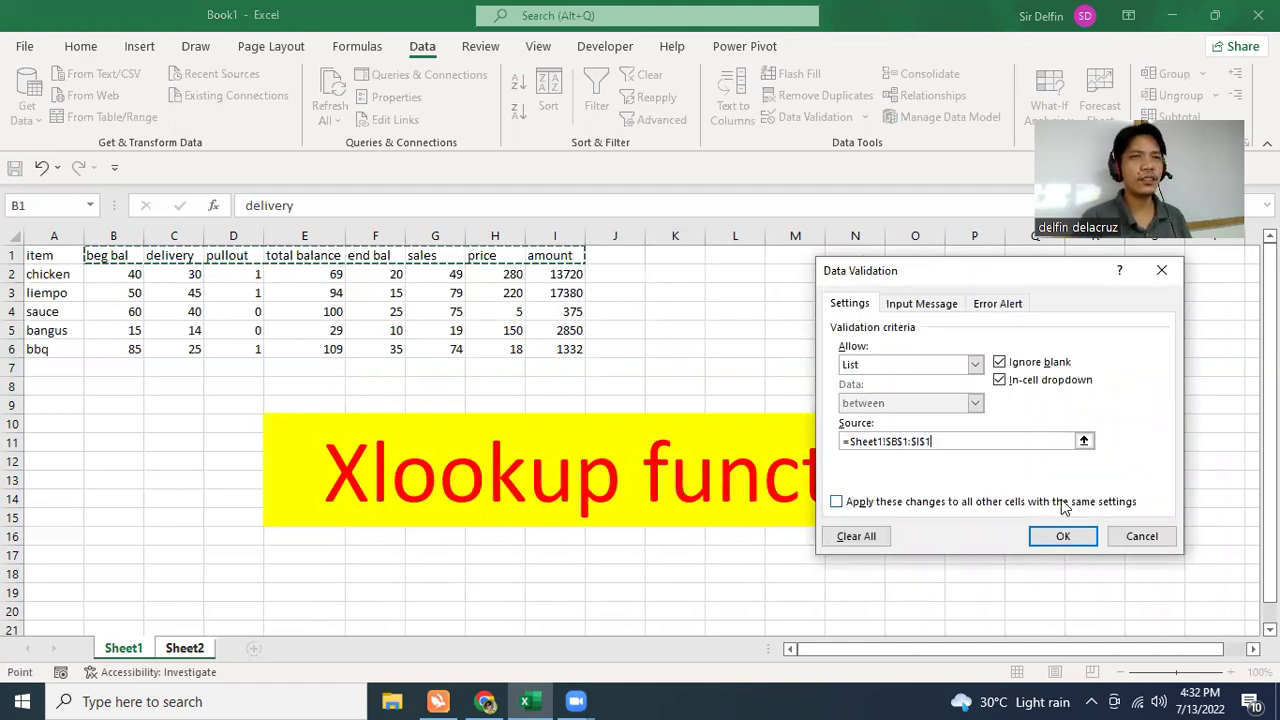
{"action": "left_click", "coordinate": [1076, 537]}
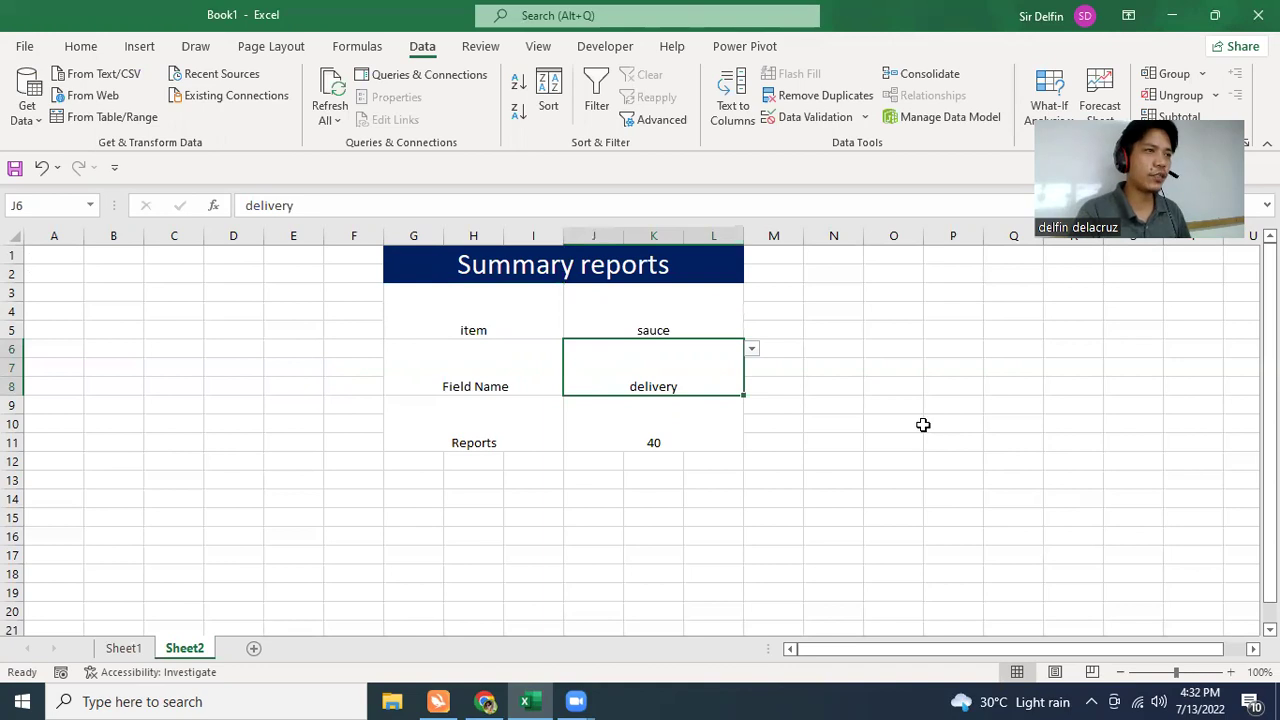
Step: Choose liempo as the item in J3 of the summary report
{"action": "left_click", "coordinate": [479, 312]}
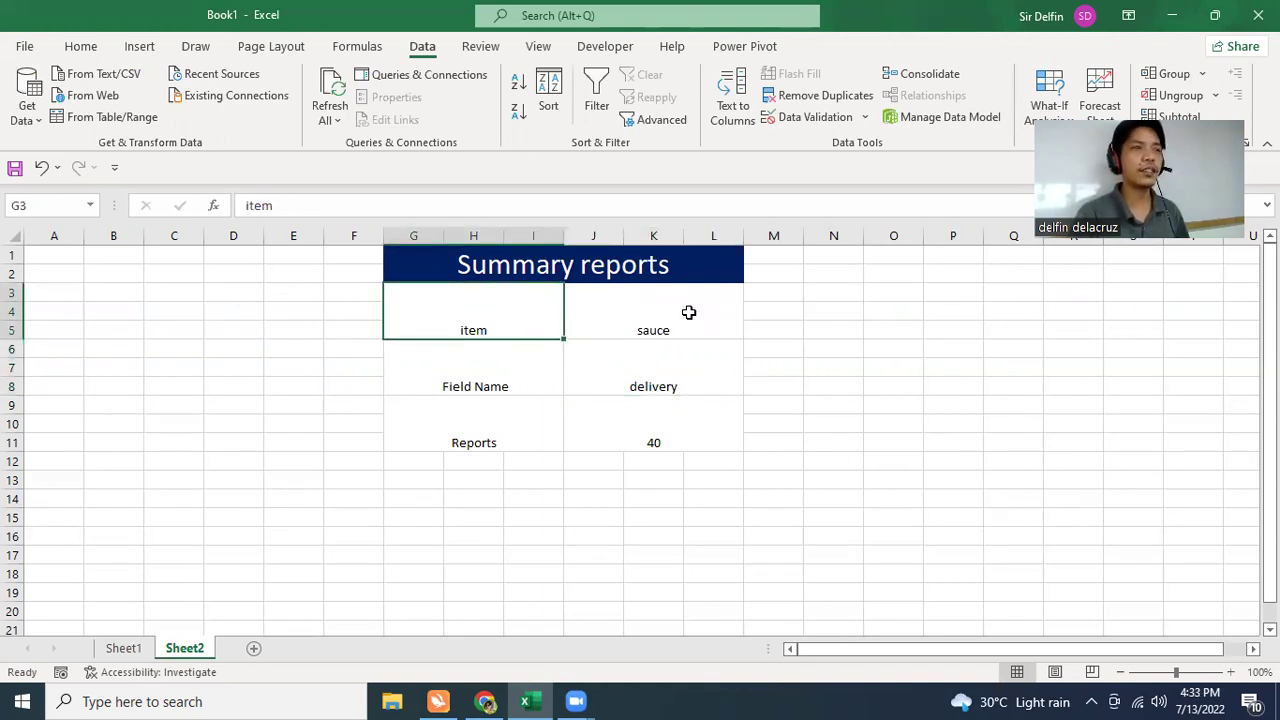
{"action": "left_click", "coordinate": [689, 312]}
{"action": "left_click", "coordinate": [752, 292]}
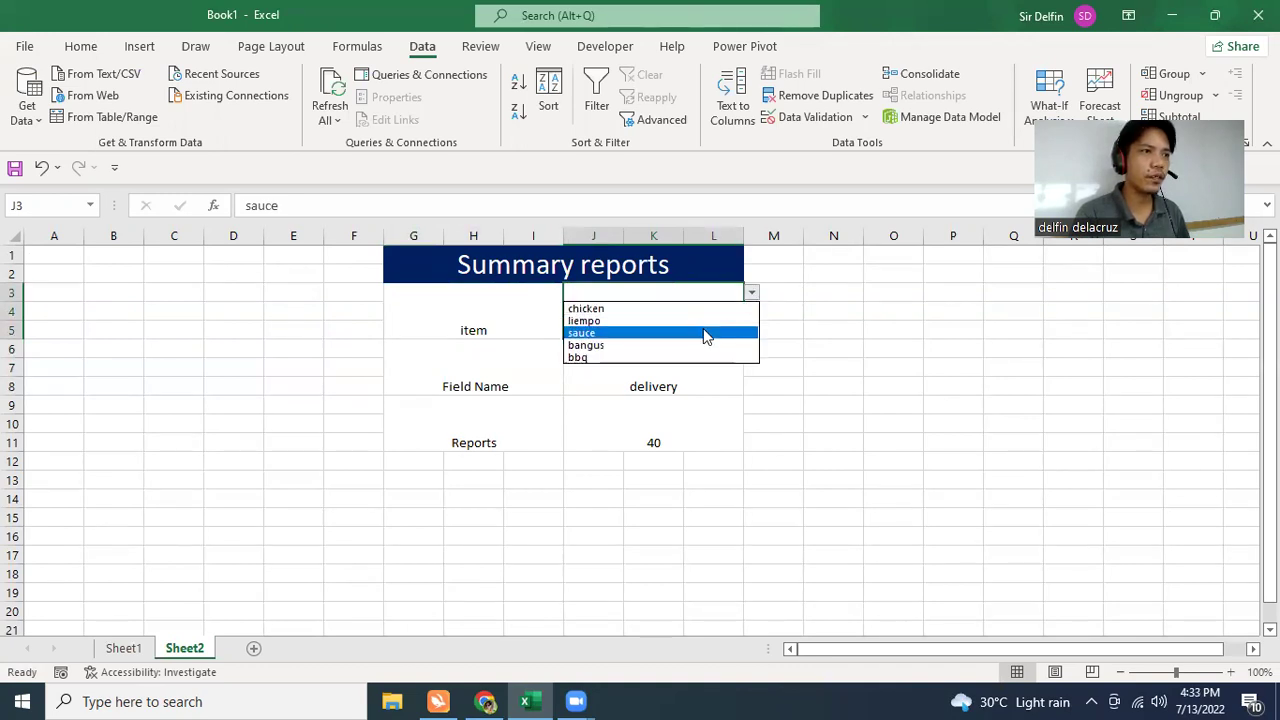
{"action": "left_click", "coordinate": [704, 320]}
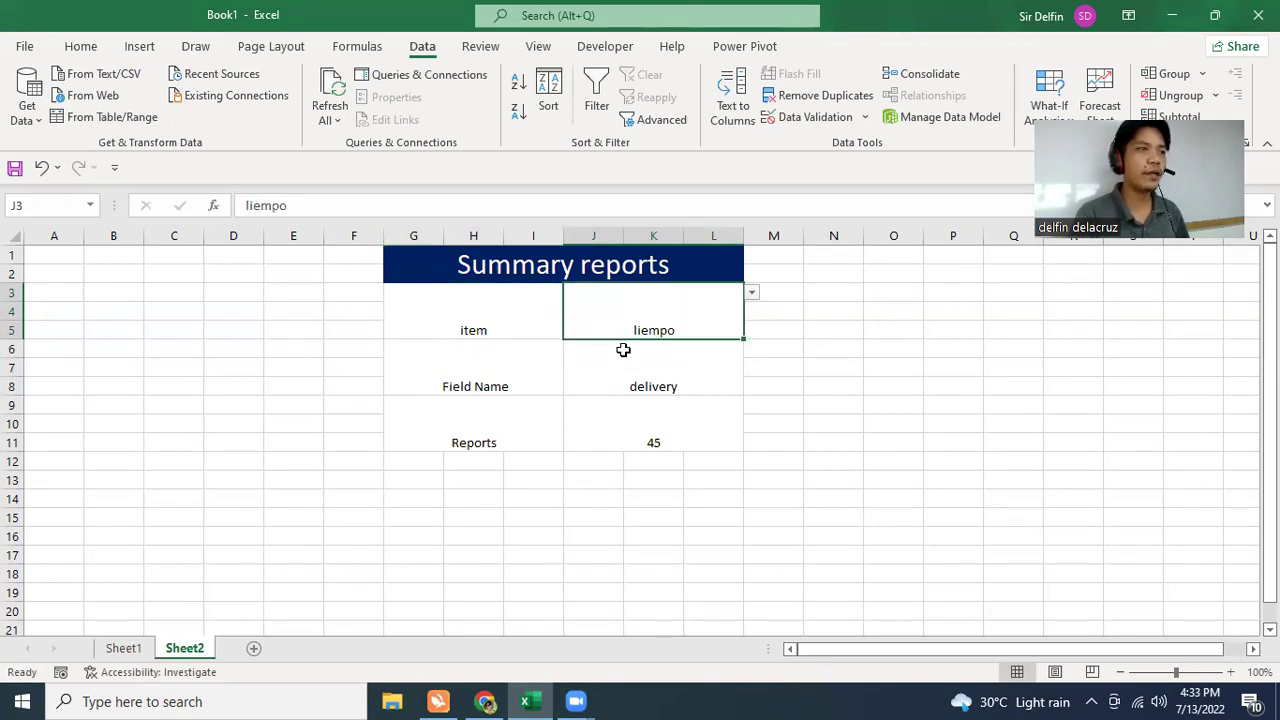
Step: Try the Field Name dropdown in J6 with sales, and switch it to end bal
{"action": "left_click", "coordinate": [533, 378]}
{"action": "left_click", "coordinate": [654, 372]}
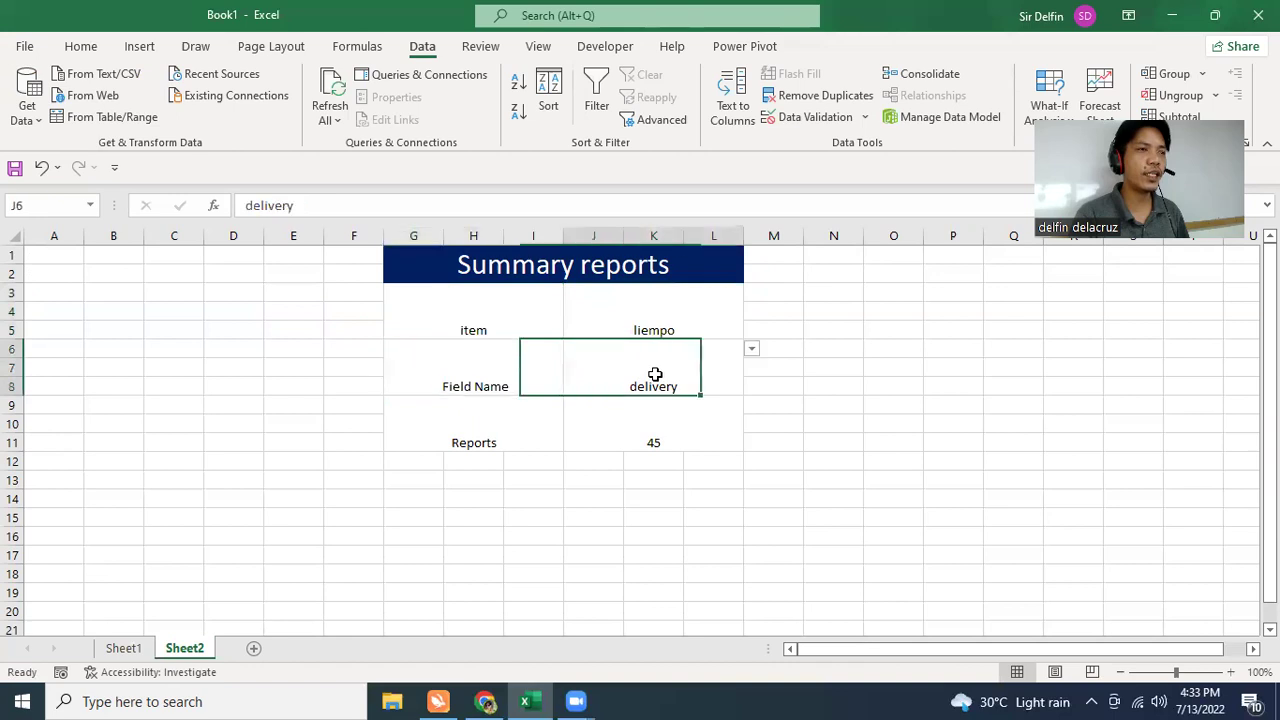
{"action": "left_click", "coordinate": [546, 378]}
{"action": "left_click", "coordinate": [700, 368]}
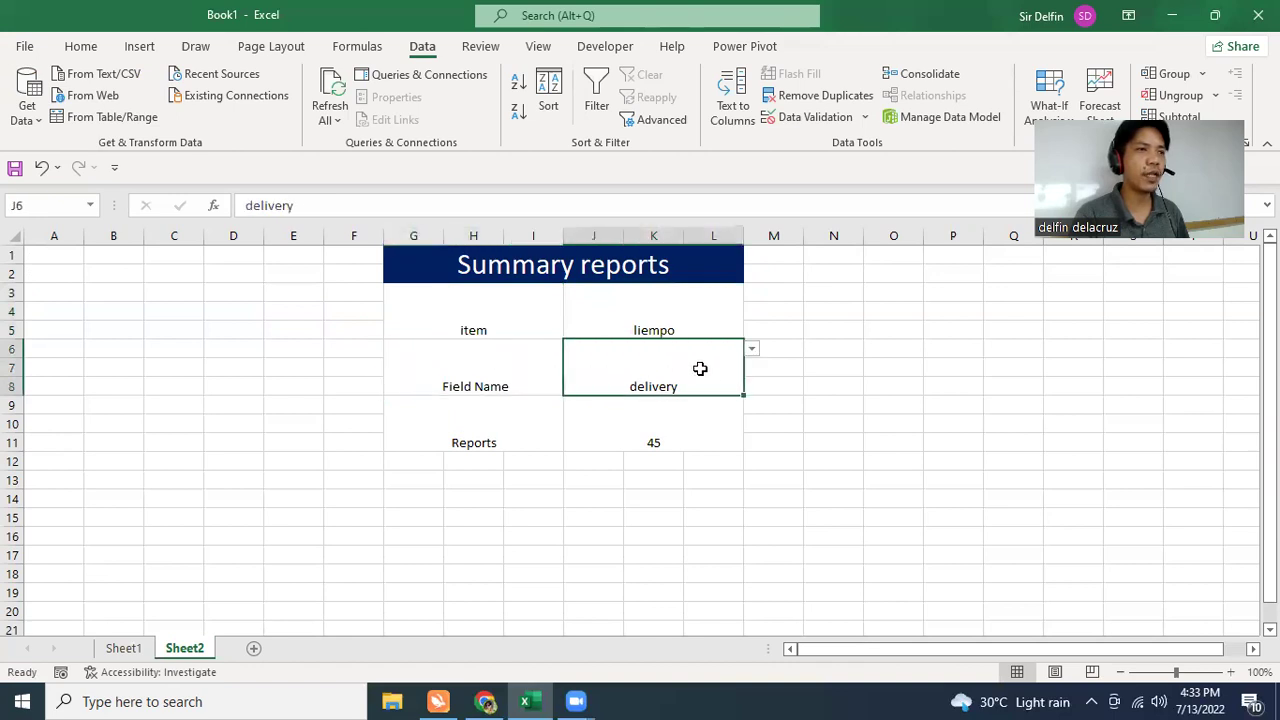
{"action": "left_click", "coordinate": [751, 348]}
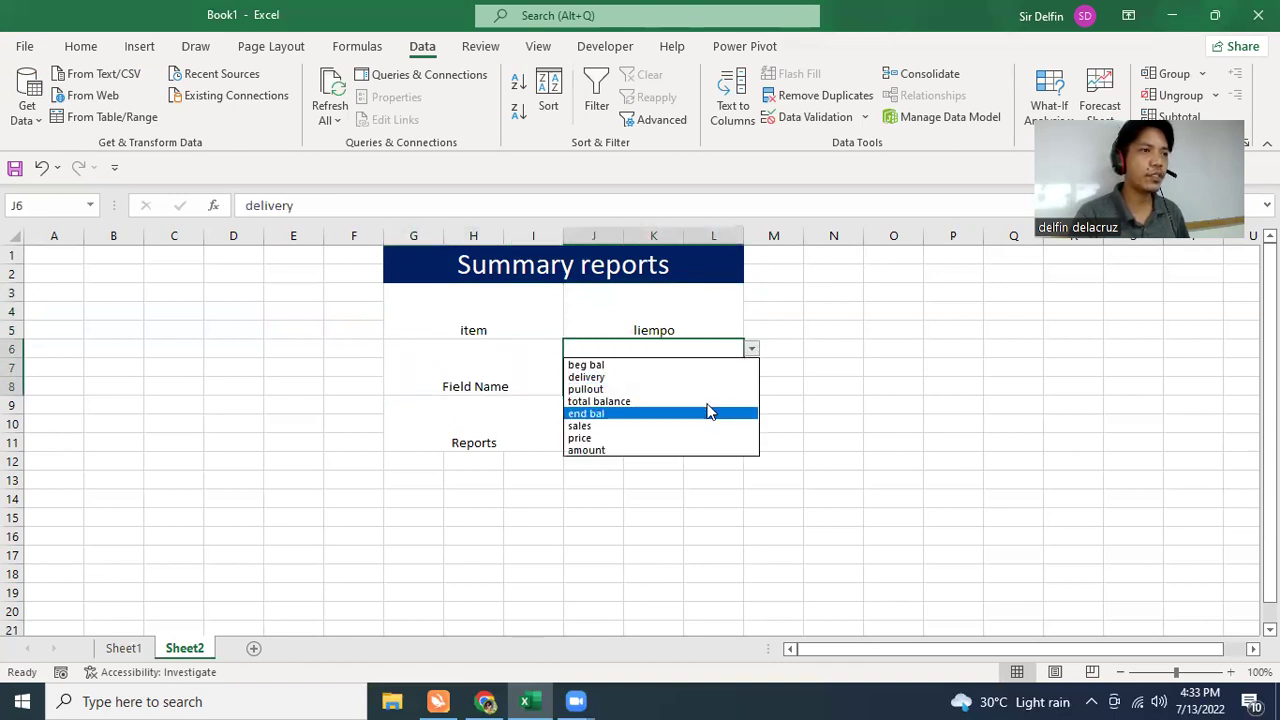
{"action": "left_click", "coordinate": [715, 428]}
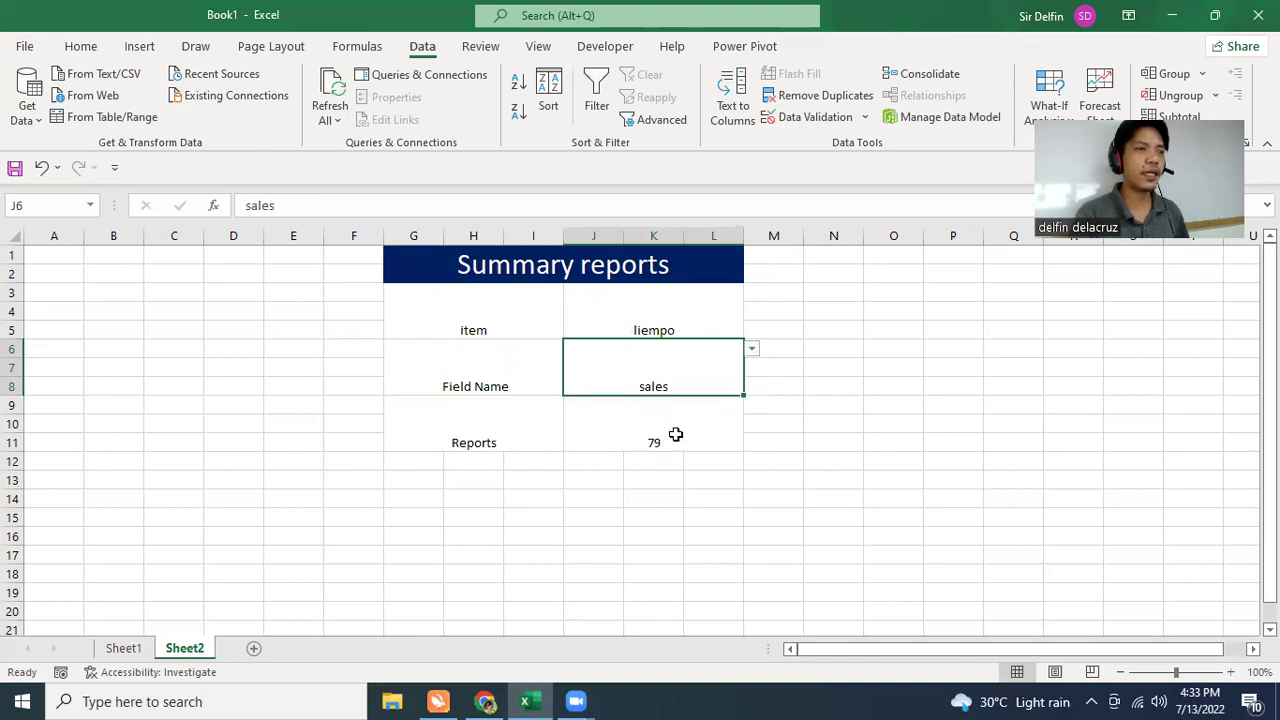
{"action": "left_click", "coordinate": [752, 349]}
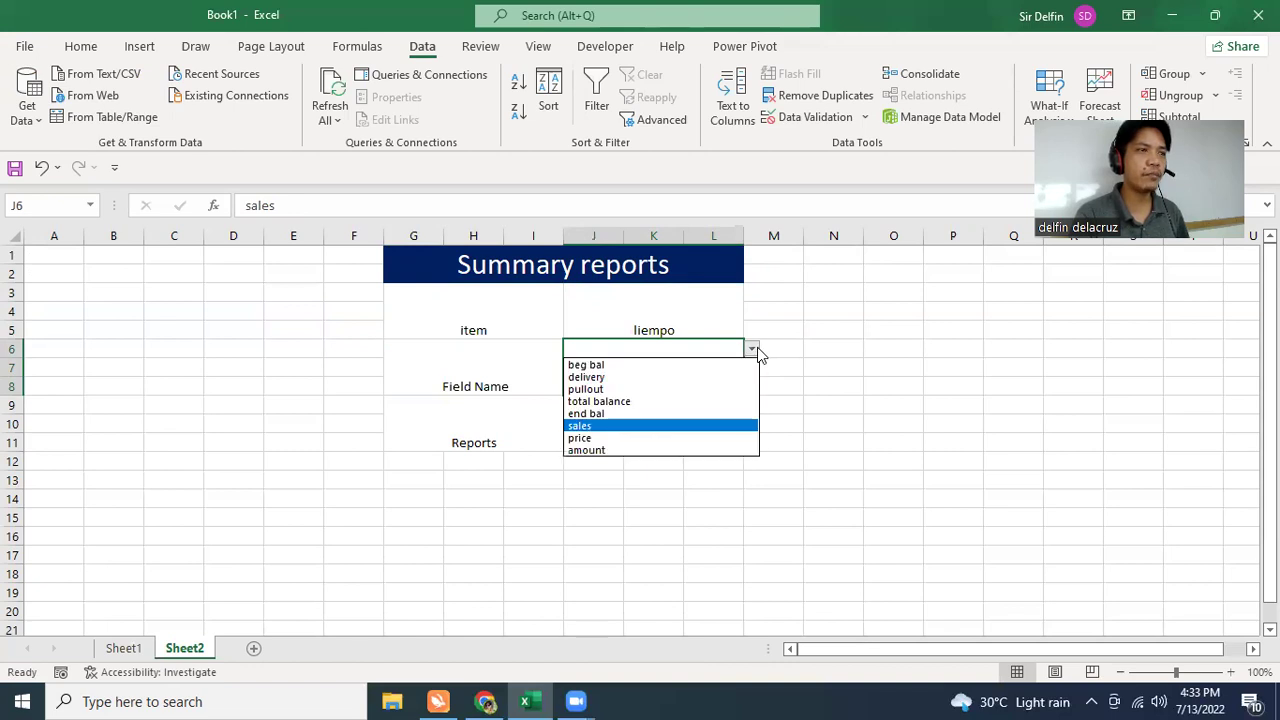
{"action": "left_click", "coordinate": [727, 413]}
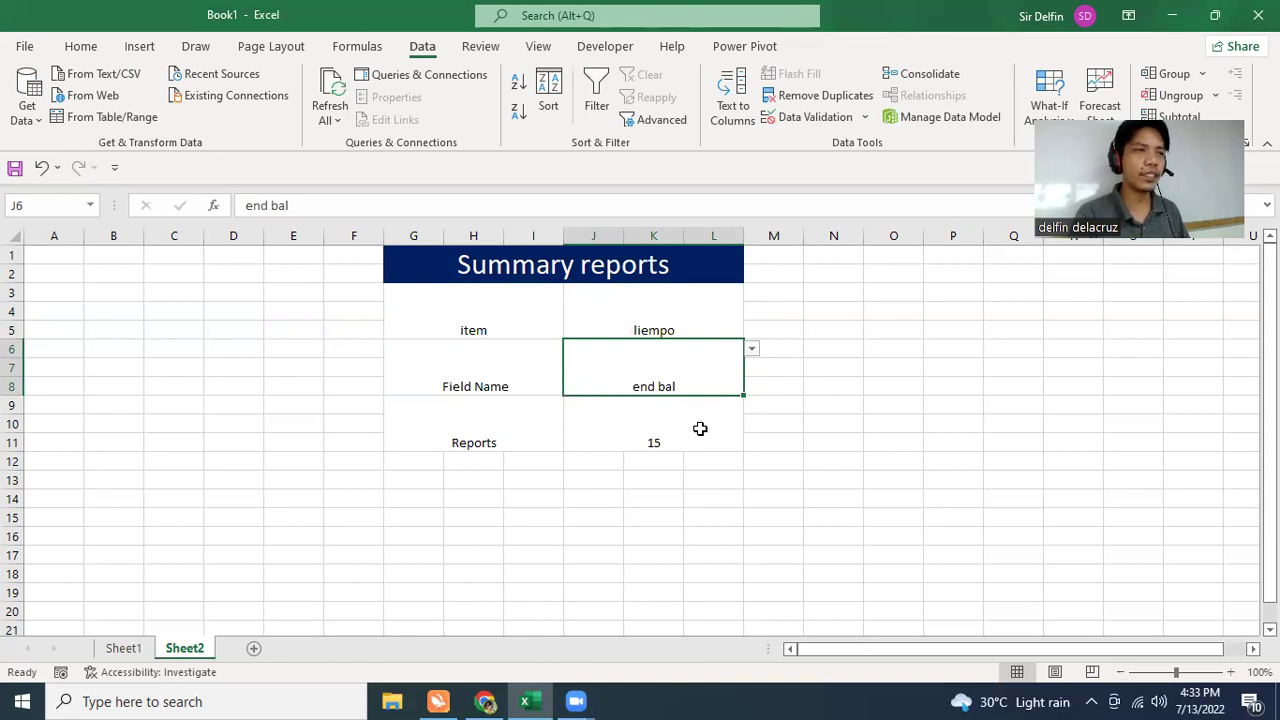
Step: Choose bbq as the item in J3 and sales as the Field Name in J6 from their dropdowns
{"action": "left_click", "coordinate": [730, 305]}
{"action": "left_click", "coordinate": [752, 296]}
{"action": "left_click", "coordinate": [706, 358]}
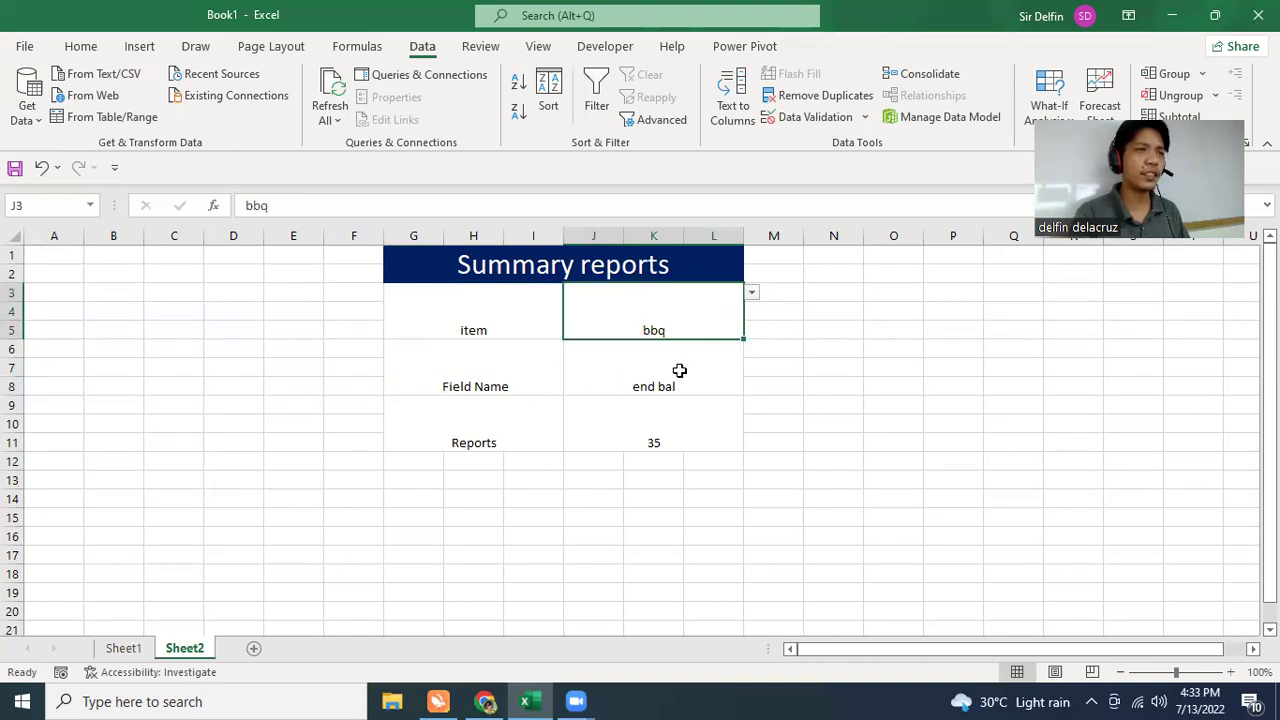
{"action": "left_click", "coordinate": [688, 425]}
{"action": "left_click", "coordinate": [718, 366]}
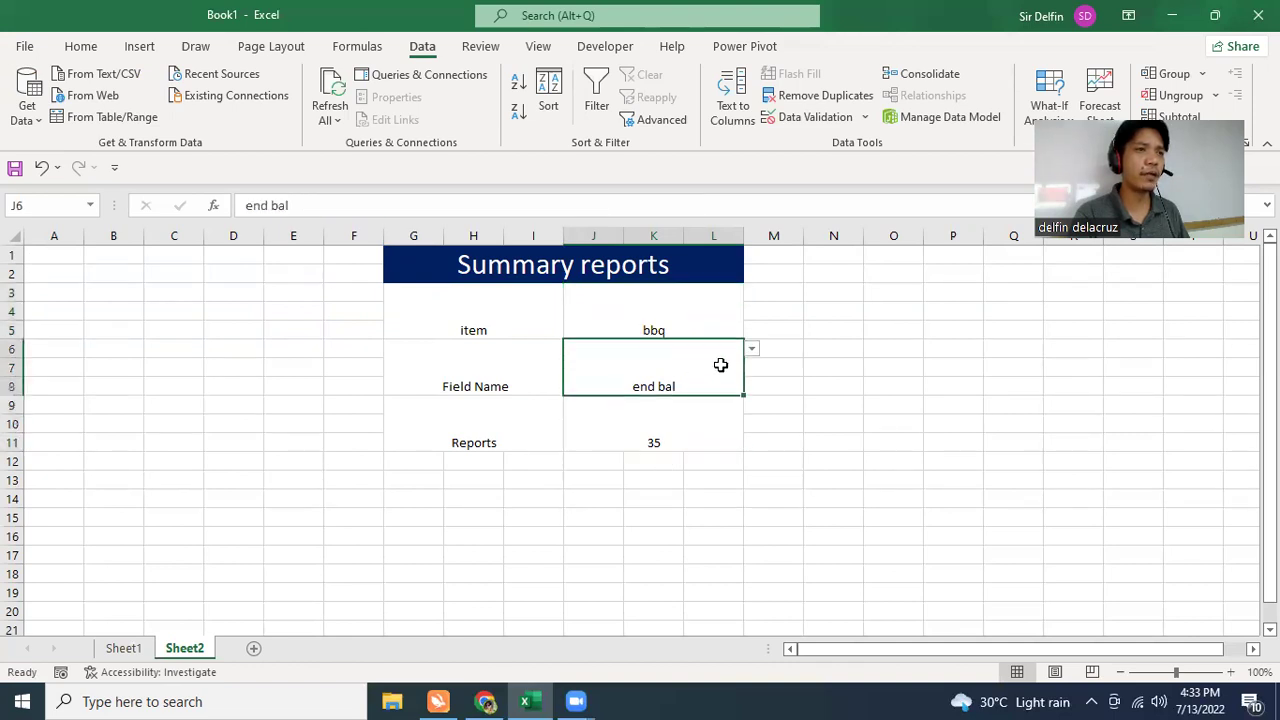
{"action": "left_click", "coordinate": [752, 348]}
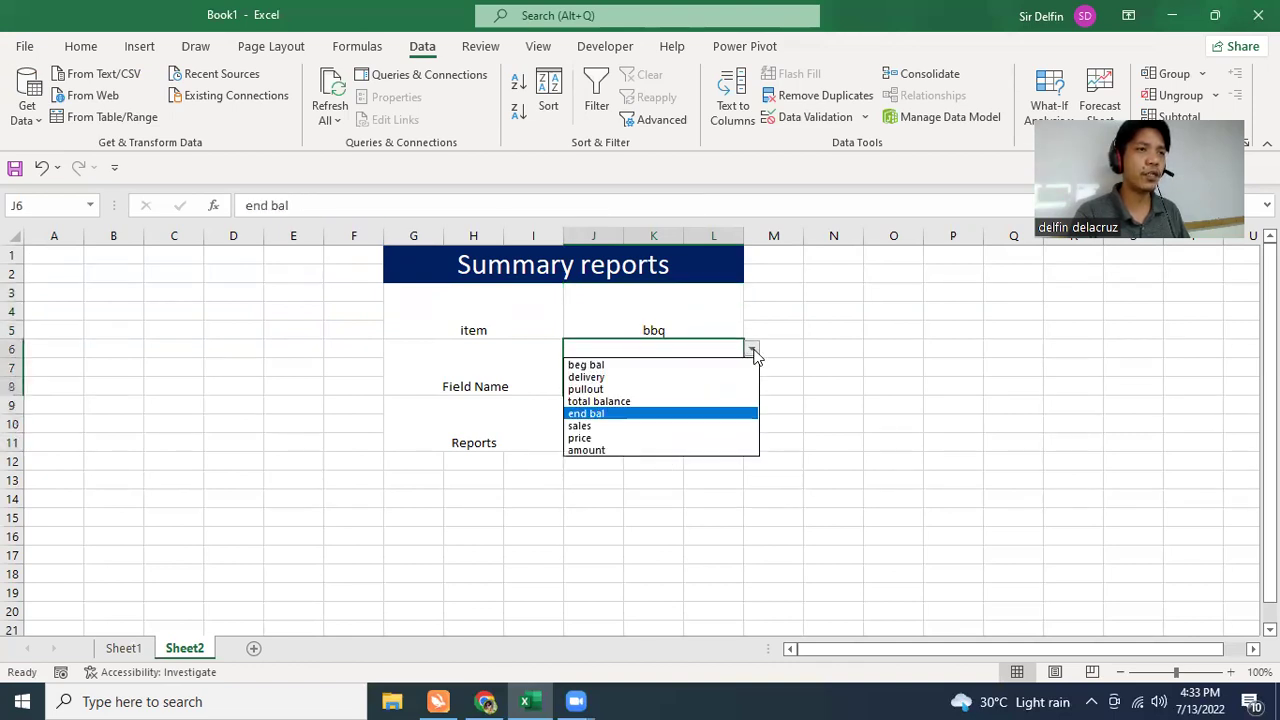
{"action": "left_click", "coordinate": [673, 425]}
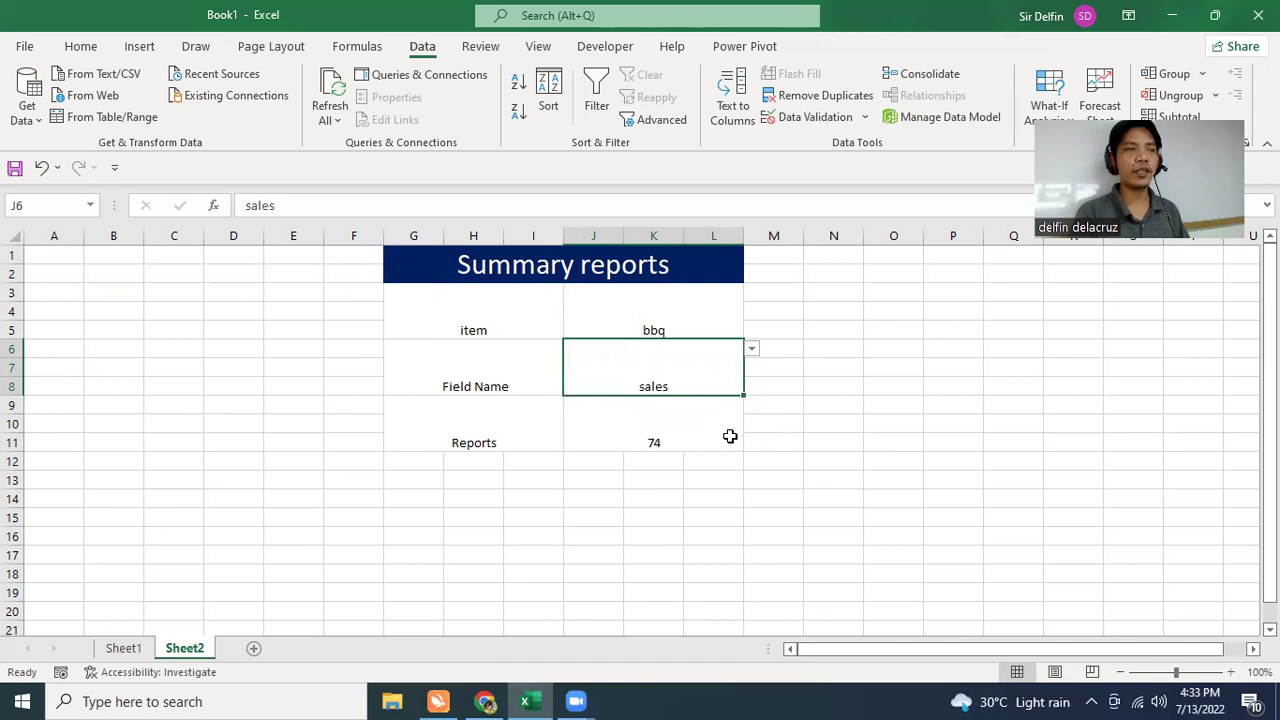
Step: Clear the existing XLOOKUP formula from the Reports value cell J9
{"action": "left_click", "coordinate": [702, 440]}
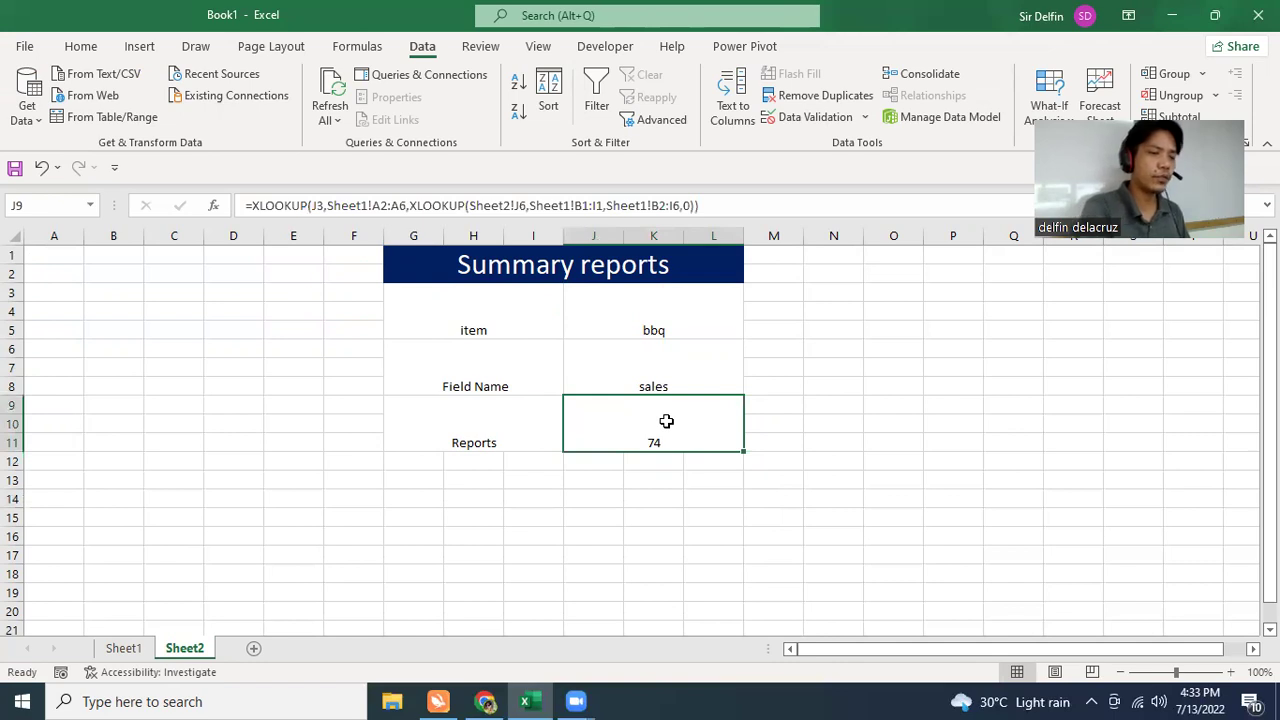
{"action": "type", "text": "="}
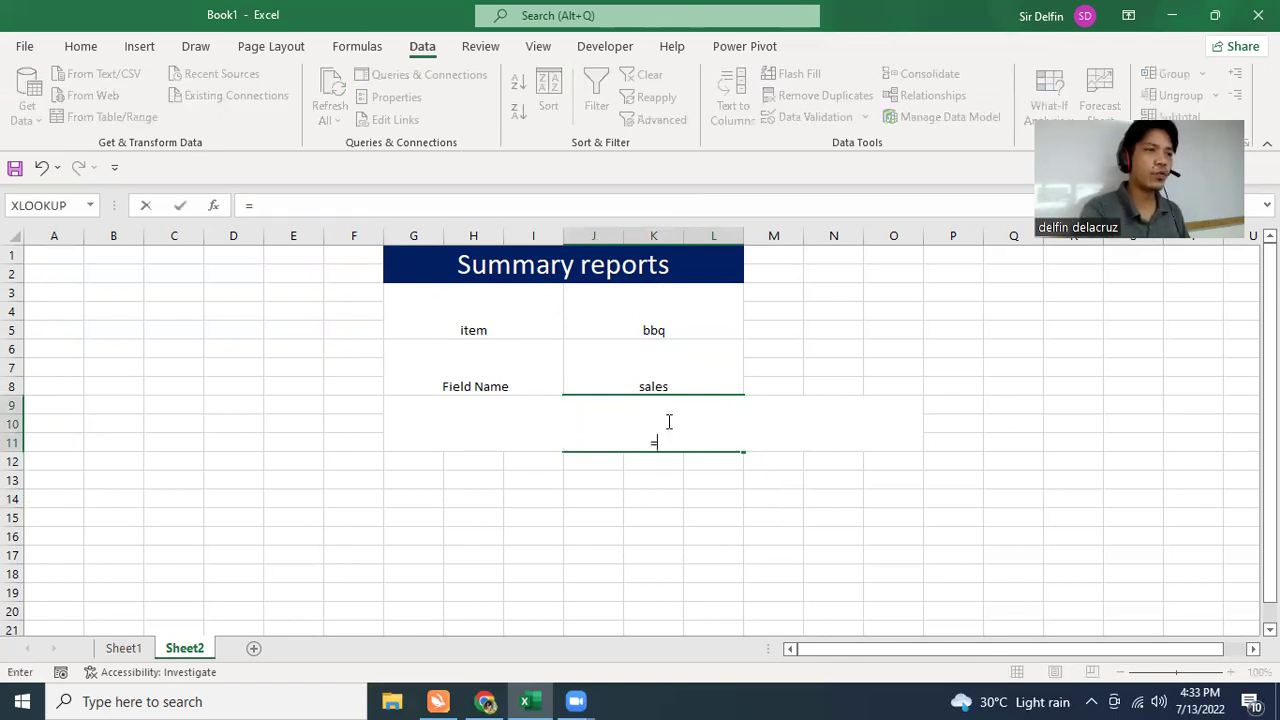
{"action": "left_click", "coordinate": [654, 572]}
{"action": "key", "text": "Escape"}
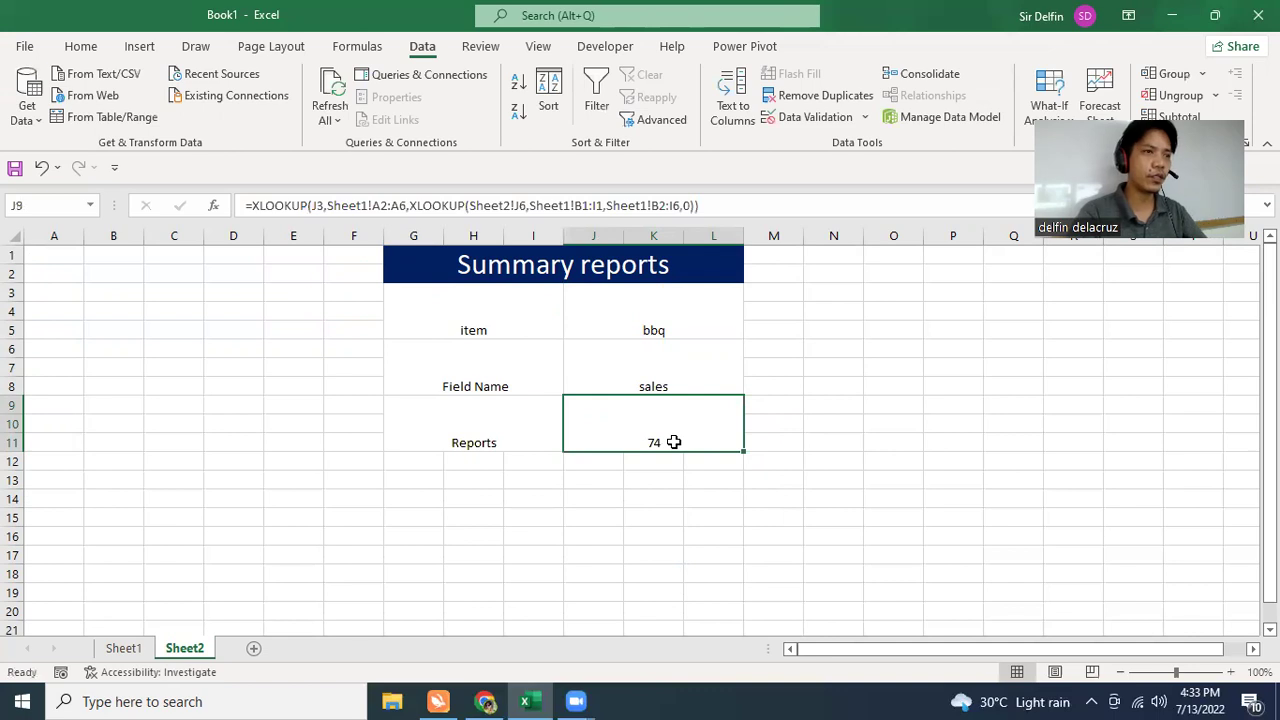
{"action": "key", "text": "Delete"}
{"action": "left_click", "coordinate": [594, 525]}
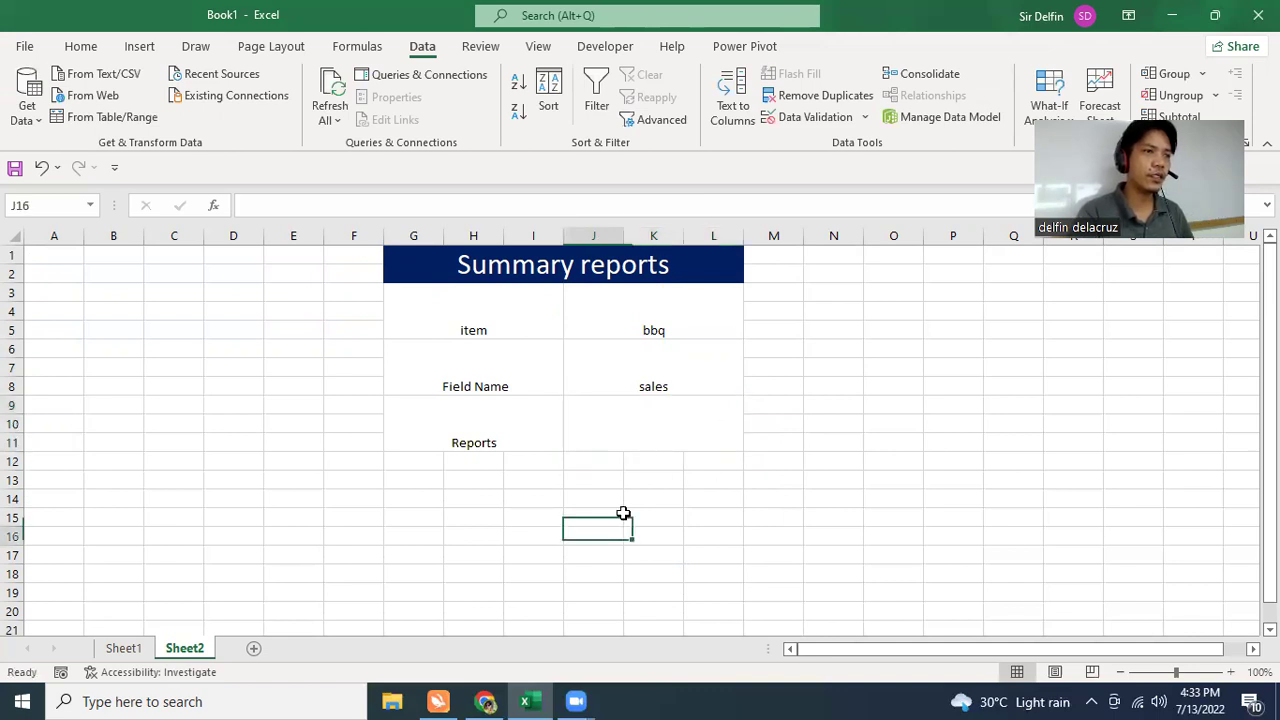
Step: Try starting an XLOOKUP formula in the Reports cell J9 with J3 as the lookup value
{"action": "left_click", "coordinate": [677, 425]}
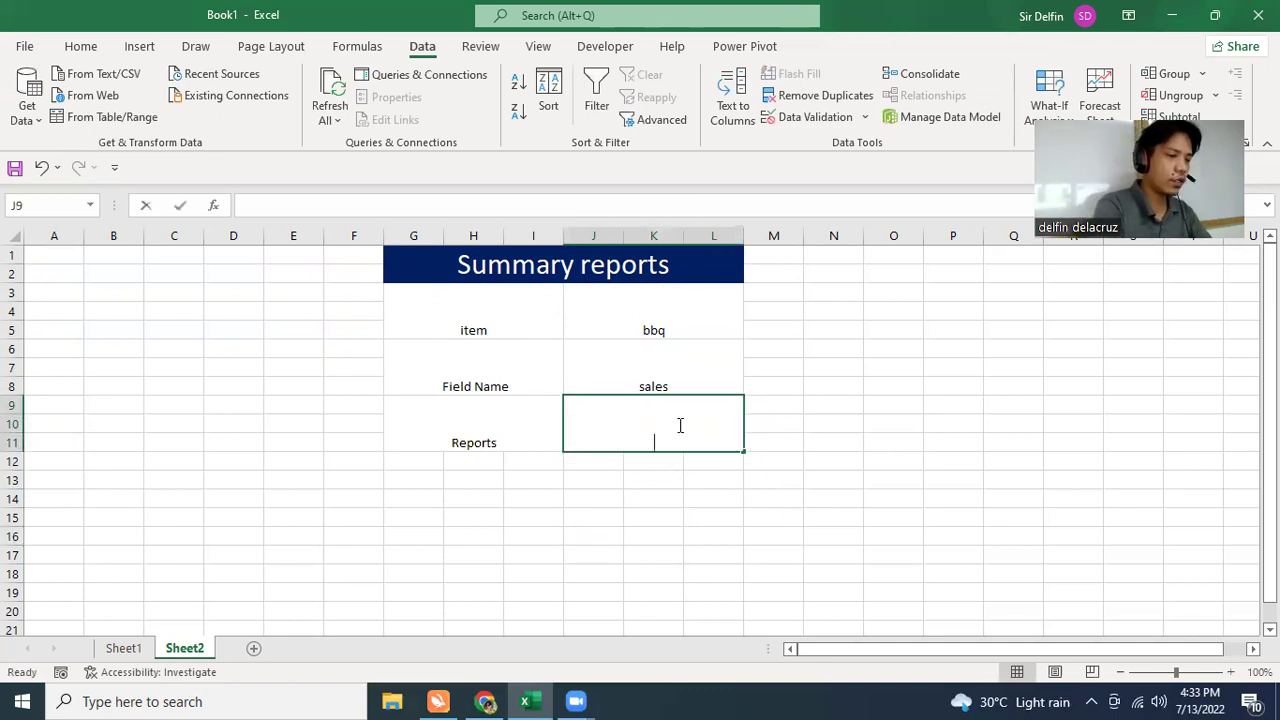
{"action": "type", "text": "=i"}
{"action": "key", "text": "BackSpace"}
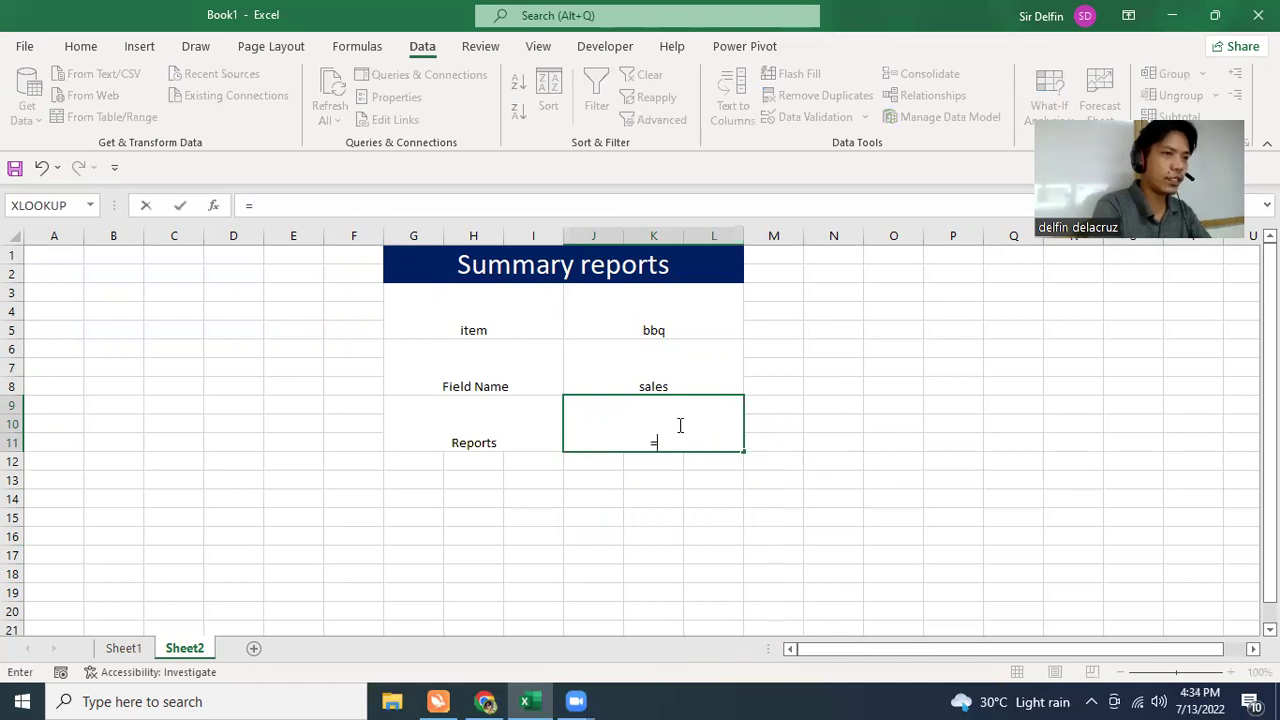
{"action": "type", "text": "xl"}
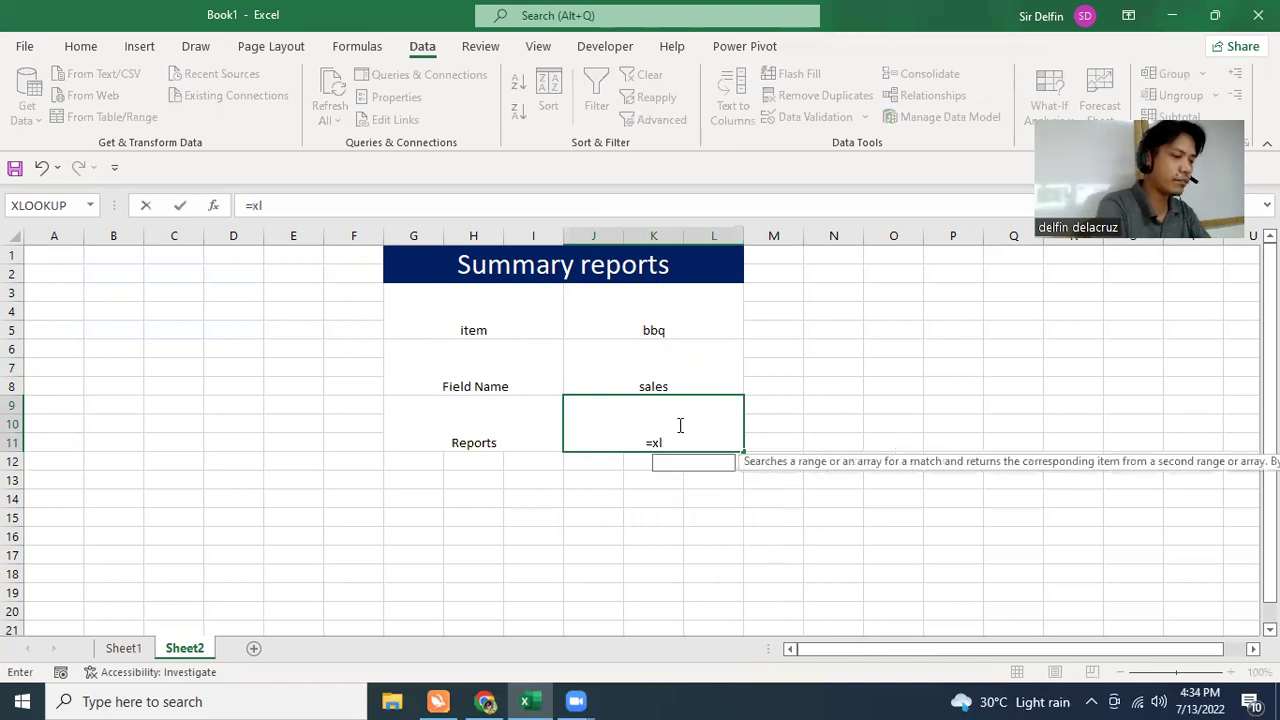
{"action": "type", "text": "ooku"}
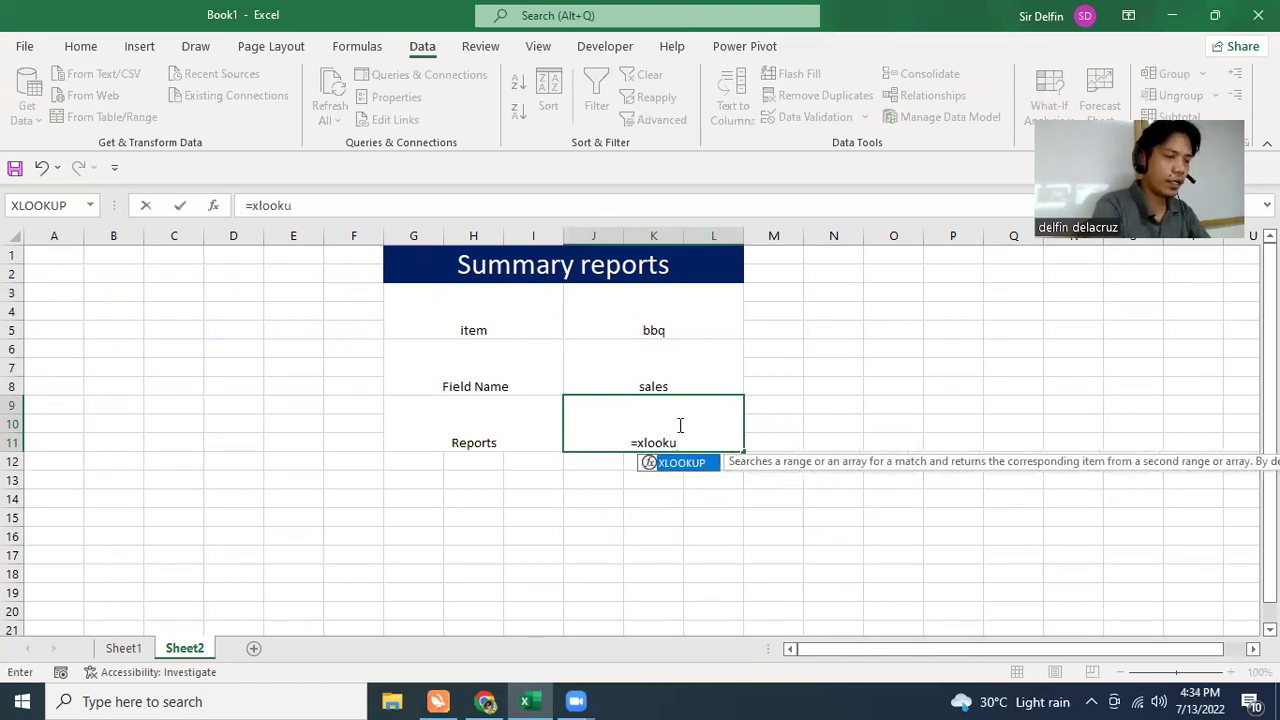
{"action": "type", "text": "p"}
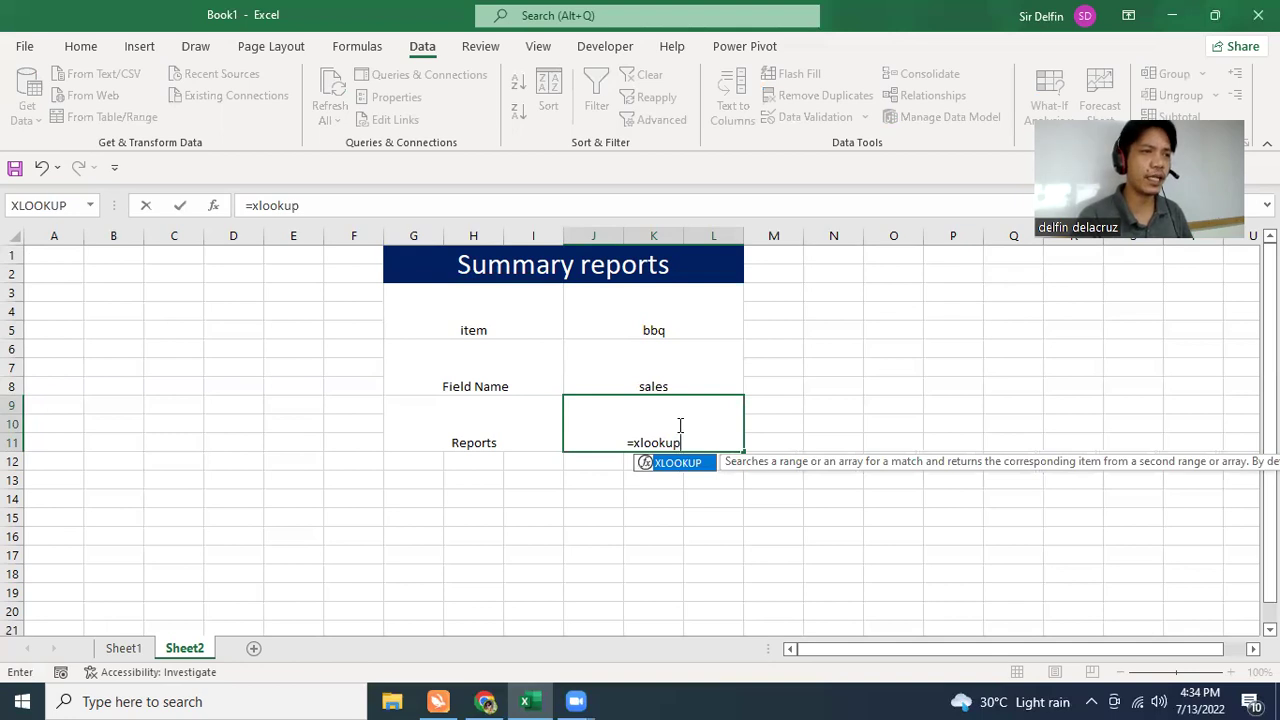
{"action": "type", "text": "("}
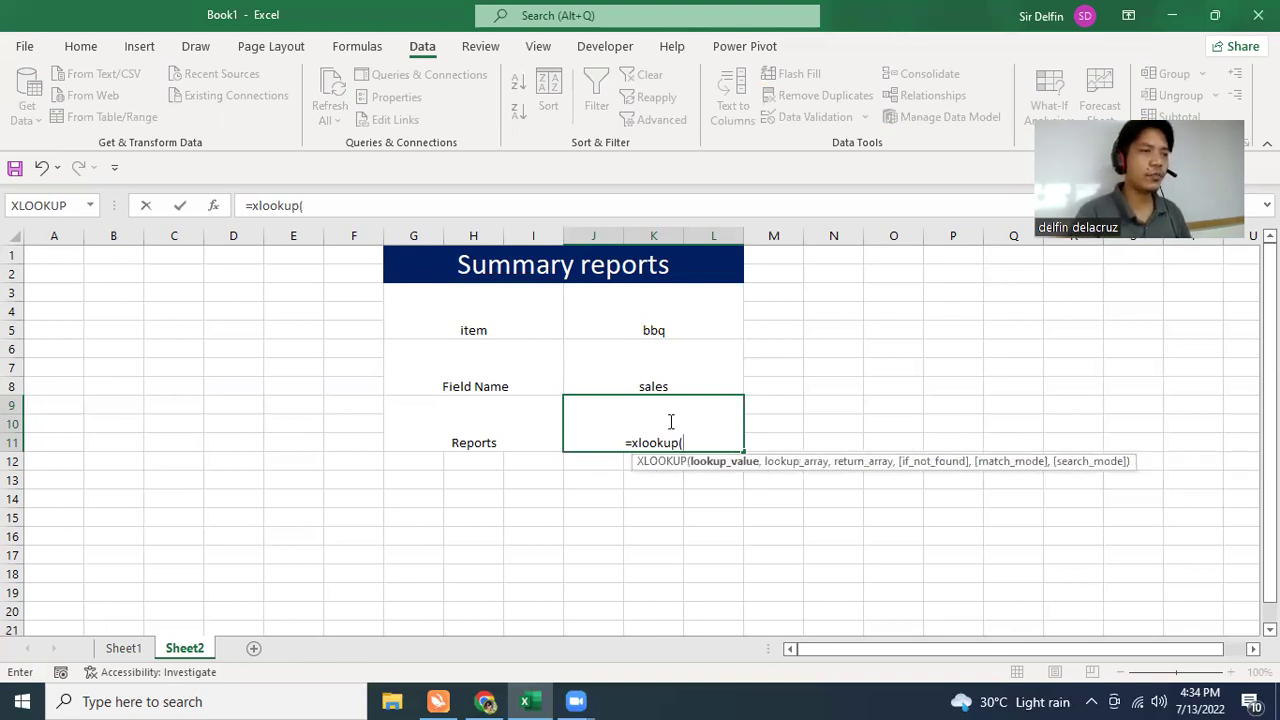
{"action": "left_click", "coordinate": [662, 325]}
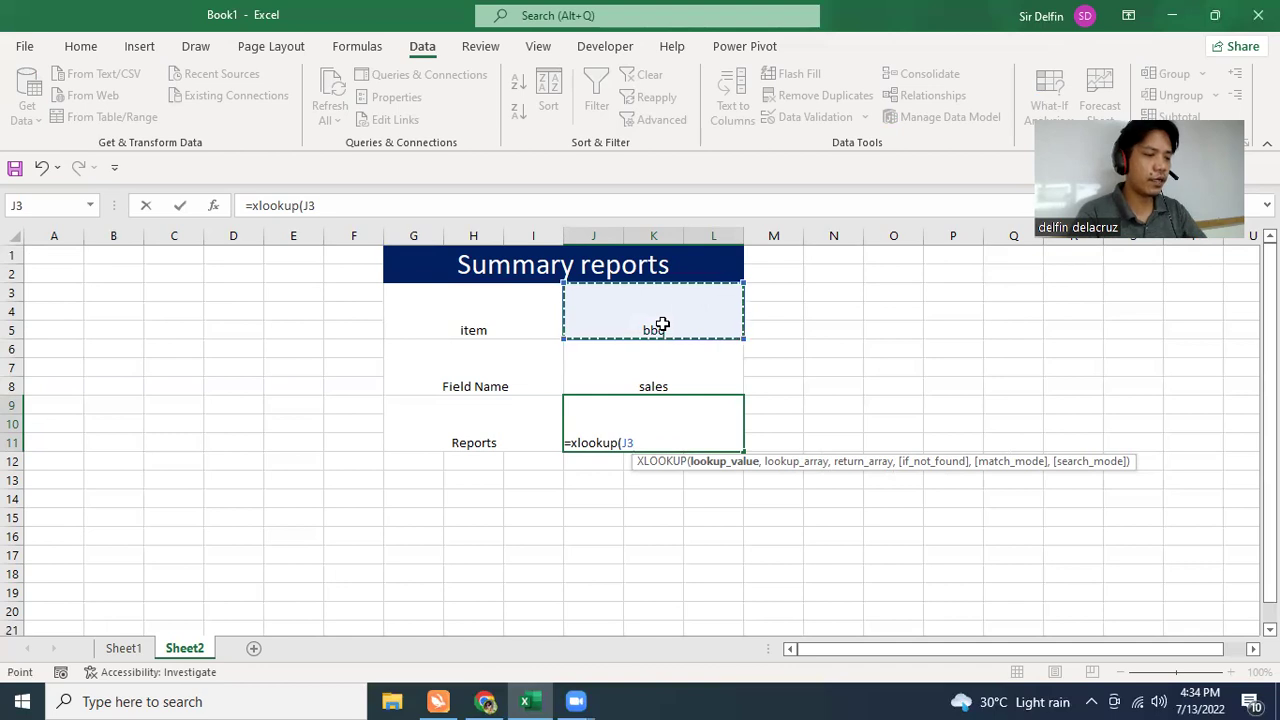
{"action": "type", "text": ","}
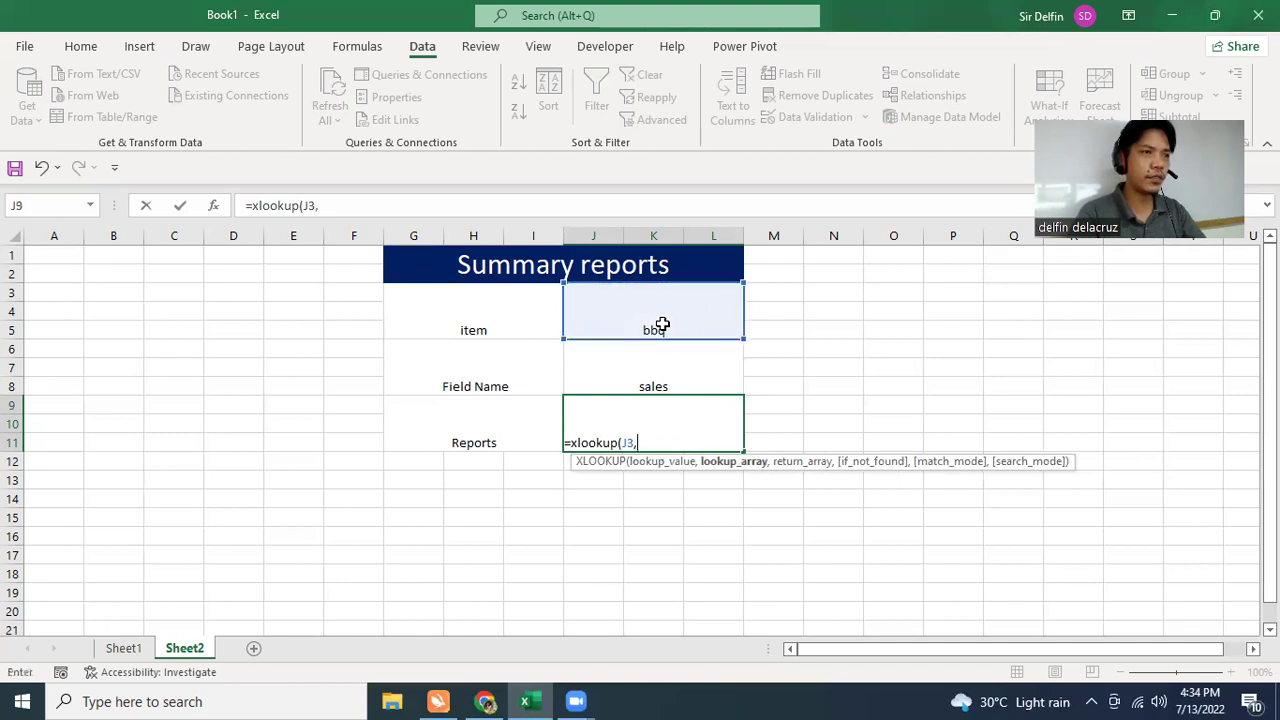
Step: Add Sheet1!A2:A6 as the lookup array of the XLOOKUP formula and return to Sheet2
{"action": "left_click", "coordinate": [144, 647]}
{"action": "left_click_drag", "start_coordinate": [62, 272], "coordinate": [62, 351]}
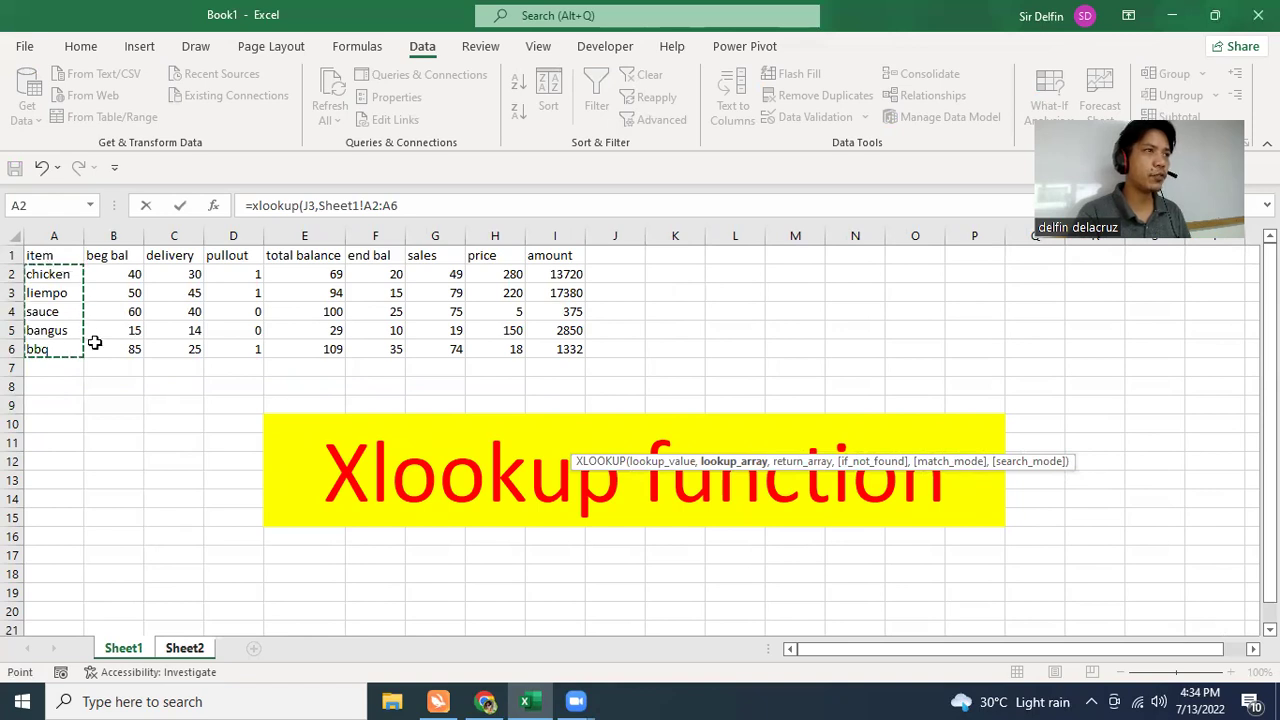
{"action": "left_click", "coordinate": [420, 205]}
{"action": "type", "text": ","}
{"action": "left_click", "coordinate": [199, 652]}
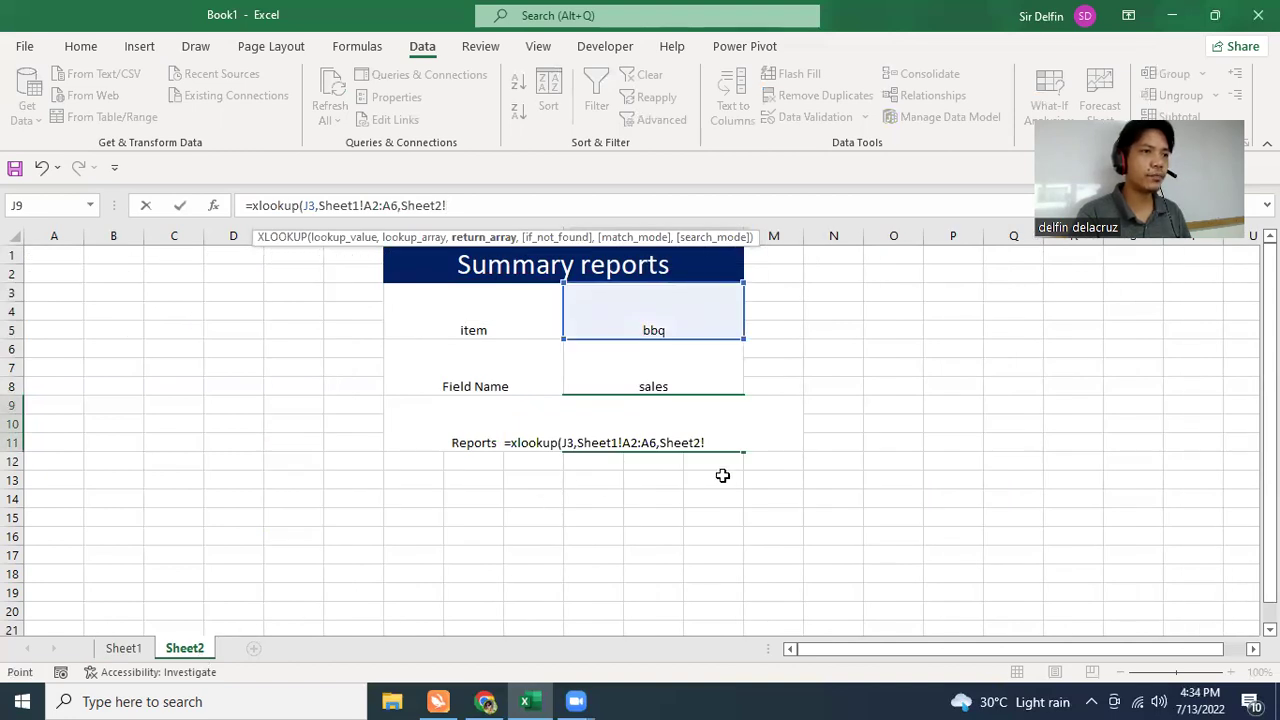
Step: Try nesting a second XLOOKUP in the formula after another comma, with the Field Name cell Sheet2!J6 as its lookup value
{"action": "type", "text": ","}
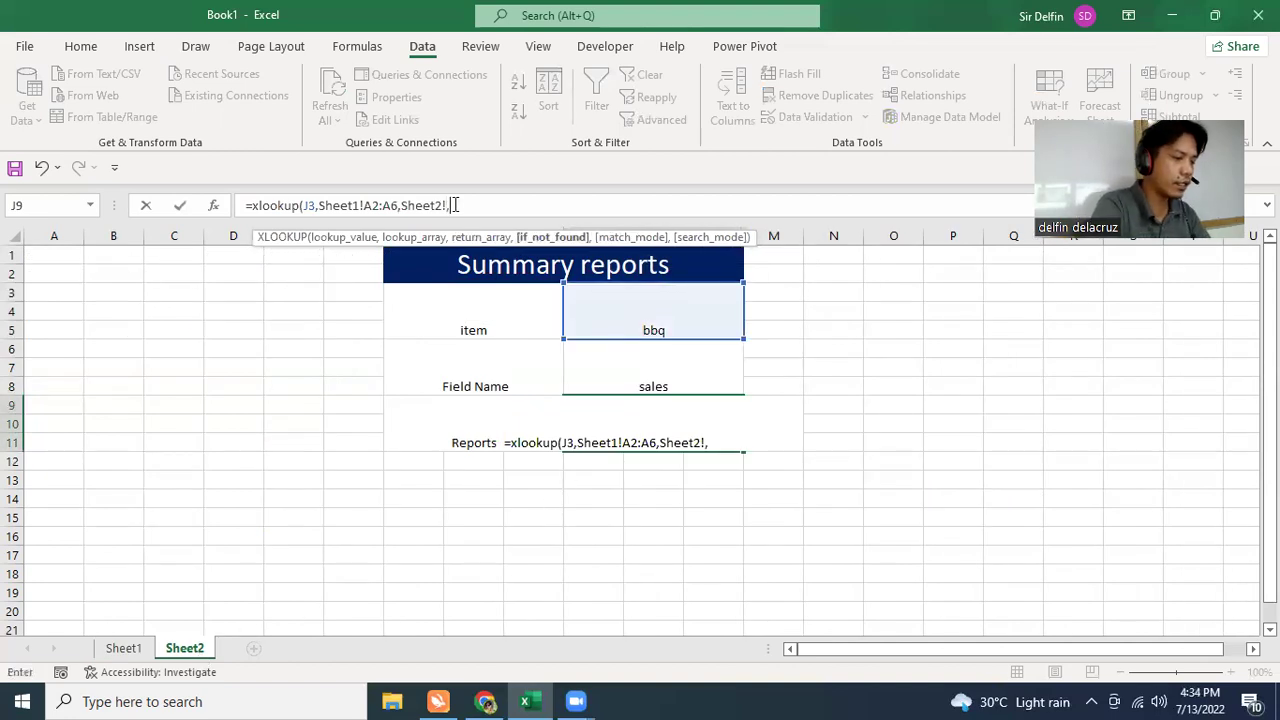
{"action": "type", "text": "xloo"}
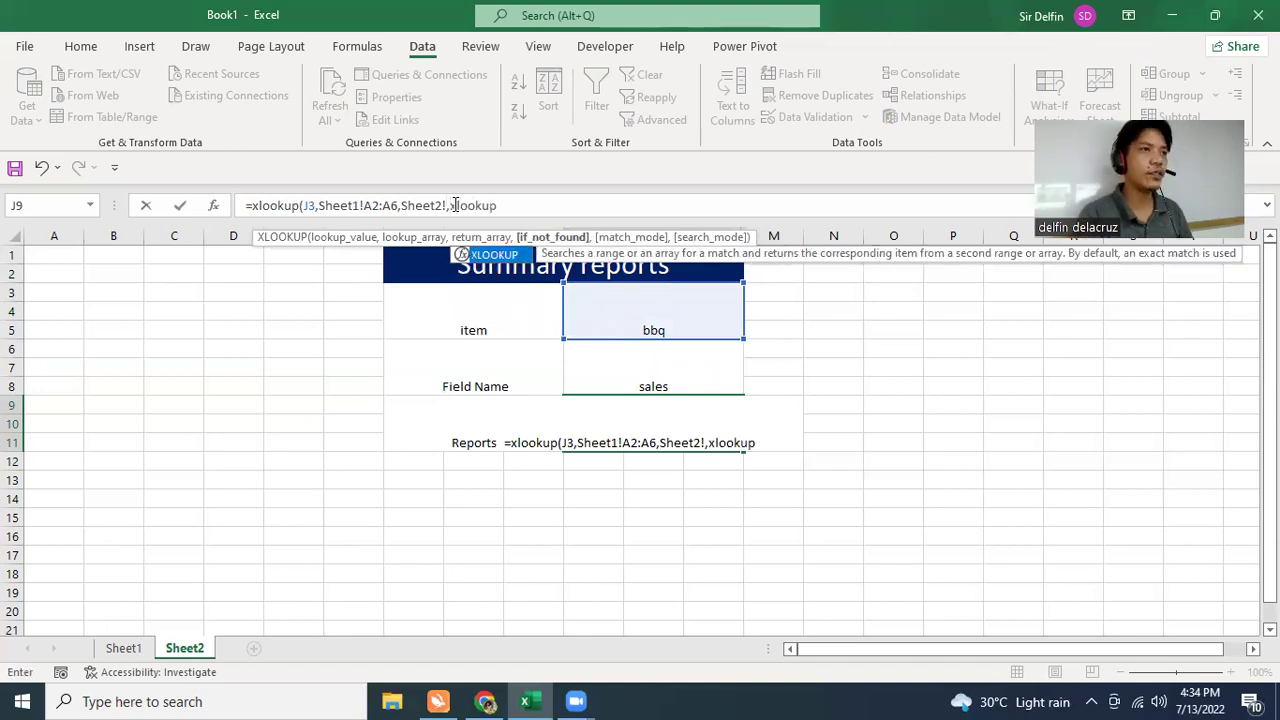
{"action": "type", "text": "kup"}
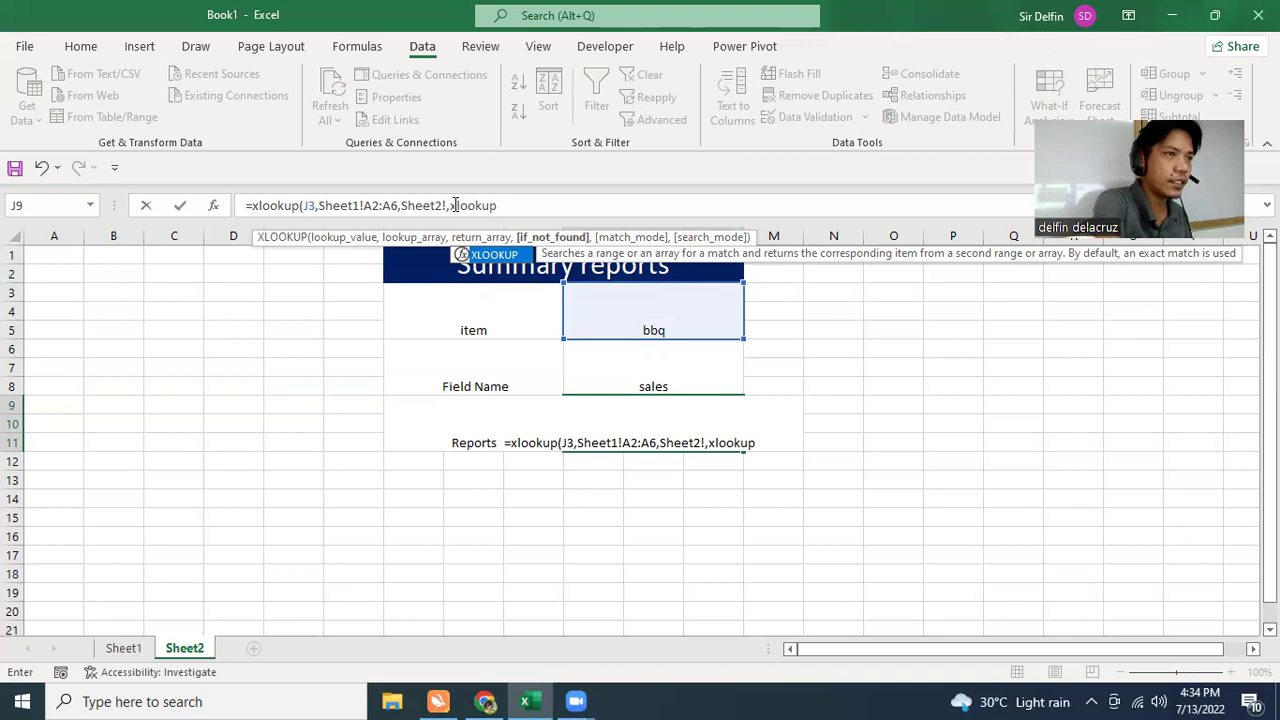
{"action": "type", "text": "("}
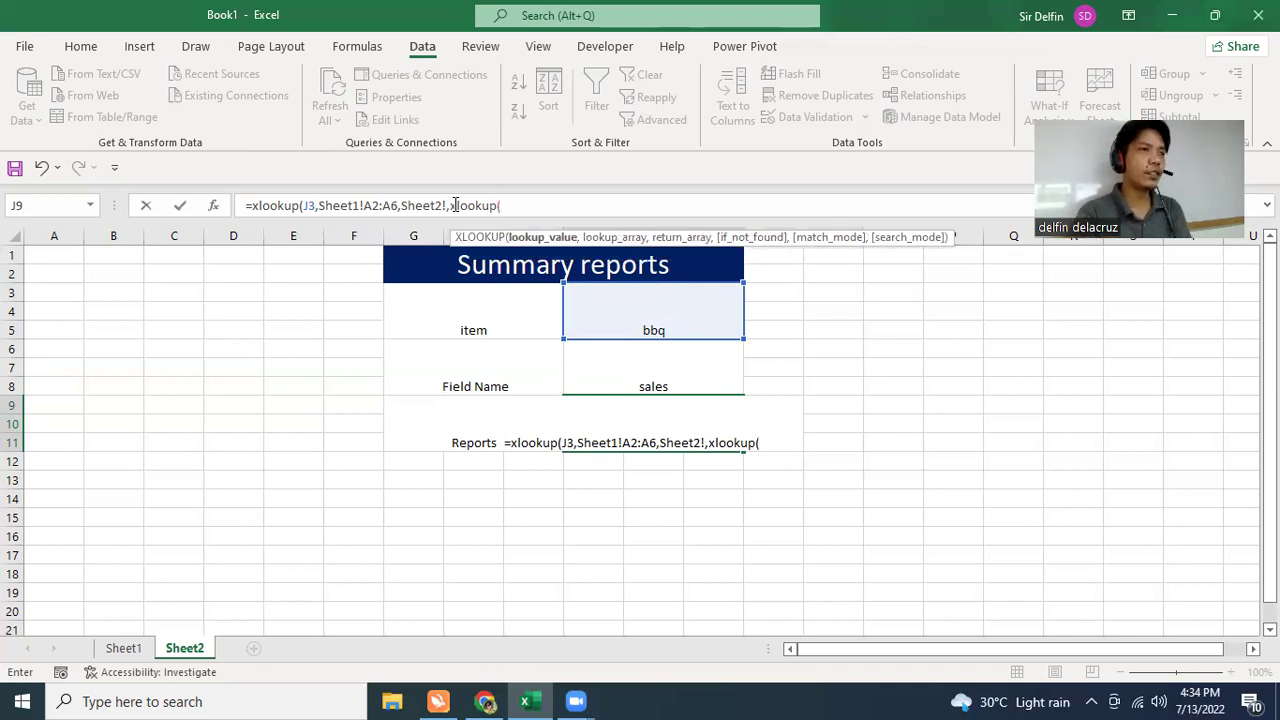
{"action": "left_click", "coordinate": [632, 376]}
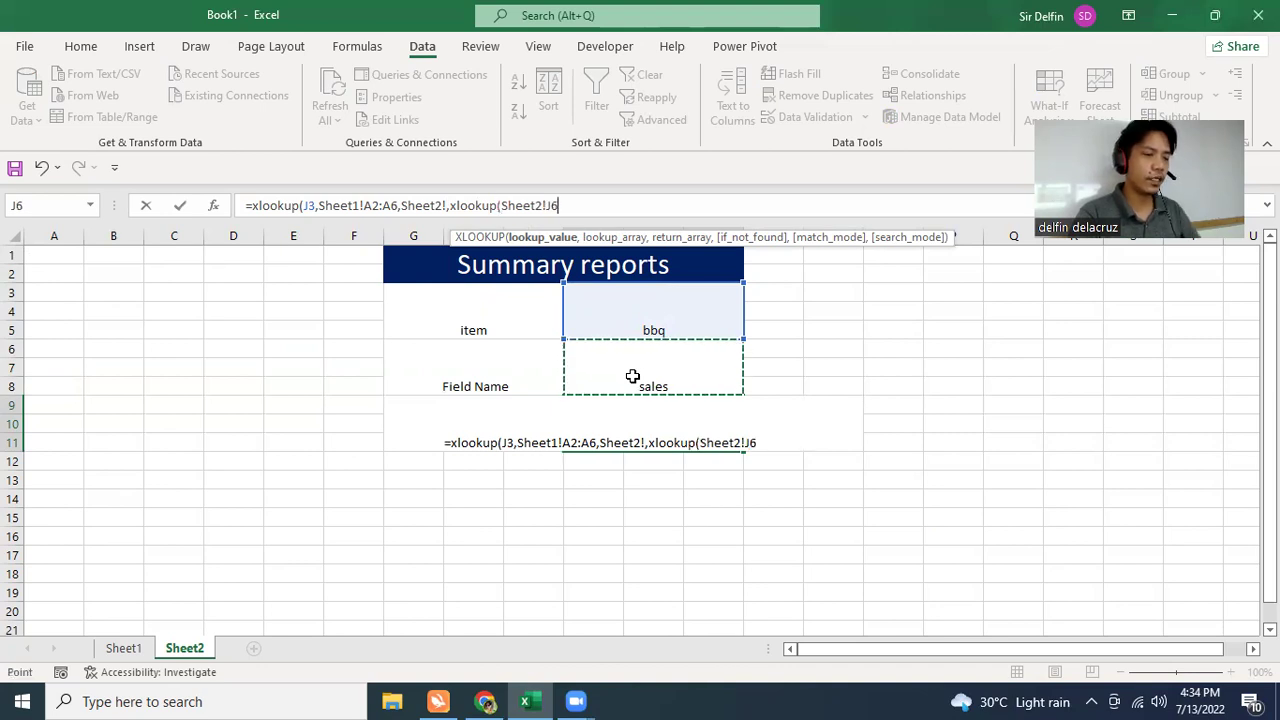
{"action": "type", "text": ","}
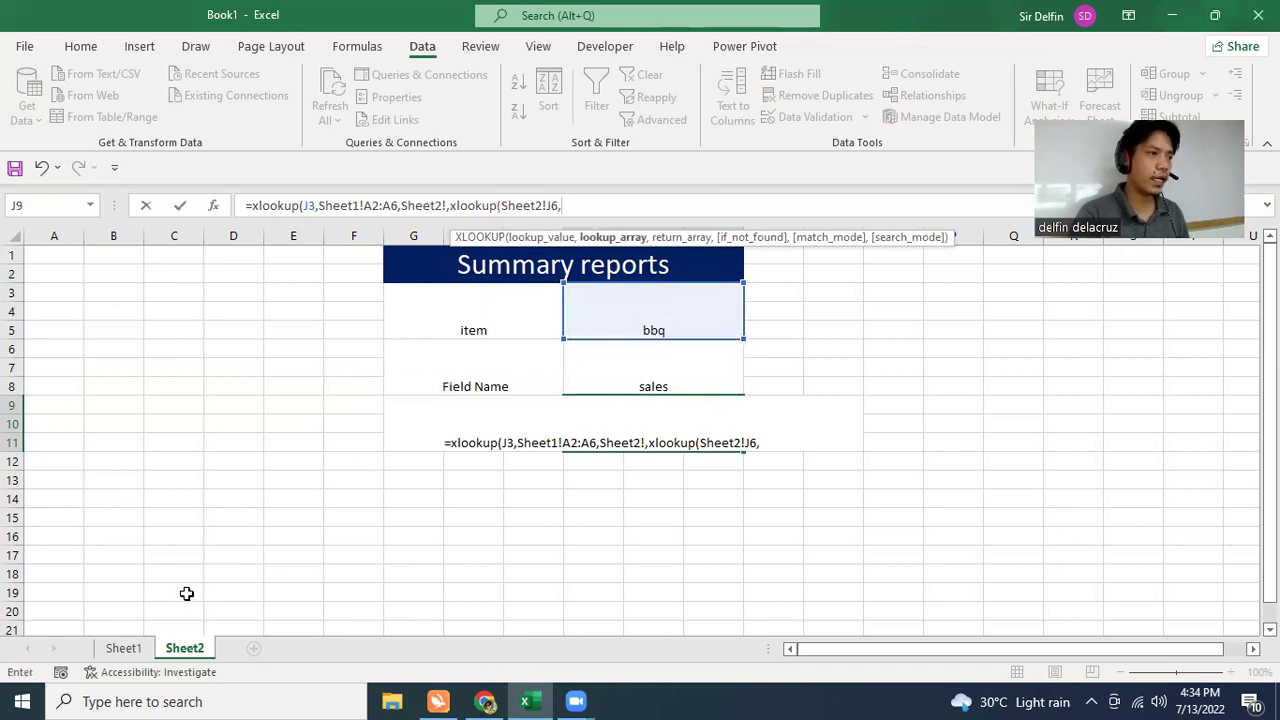
Step: Complete the nested XLOOKUP with lookup array Sheet1!B1:I1, return array Sheet1!B2:I6 and if-not-found value 0, and submit the formula
{"action": "left_click", "coordinate": [124, 648]}
{"action": "left_click", "coordinate": [112, 255]}
{"action": "left_click_drag", "start_coordinate": [112, 255], "coordinate": [555, 258]}
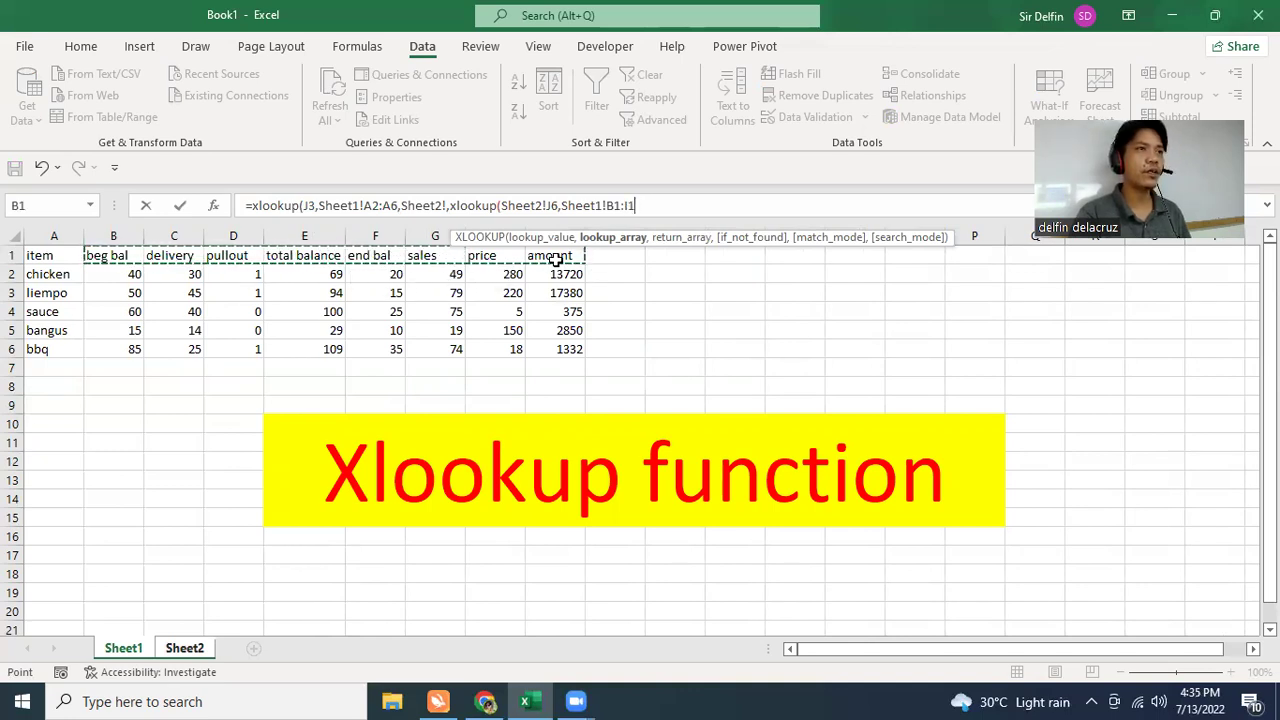
{"action": "type", "text": ","}
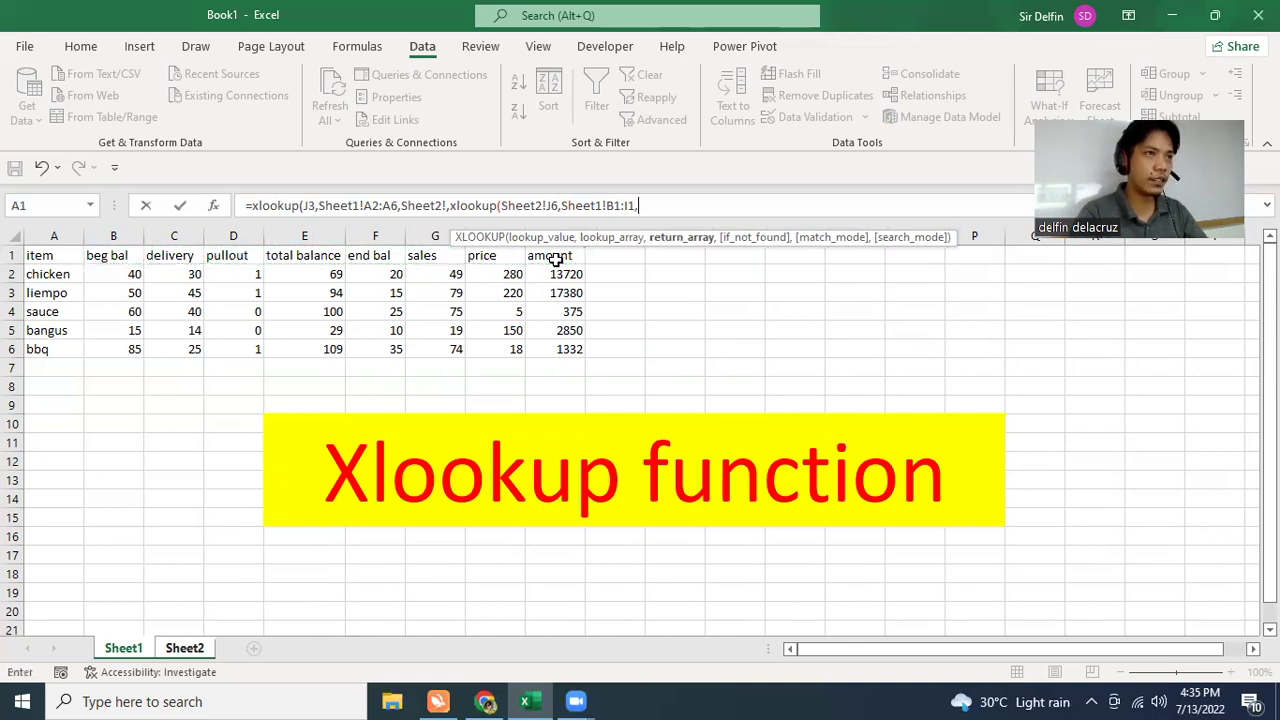
{"action": "left_click_drag", "start_coordinate": [105, 272], "coordinate": [569, 352]}
{"action": "type", "text": ","}
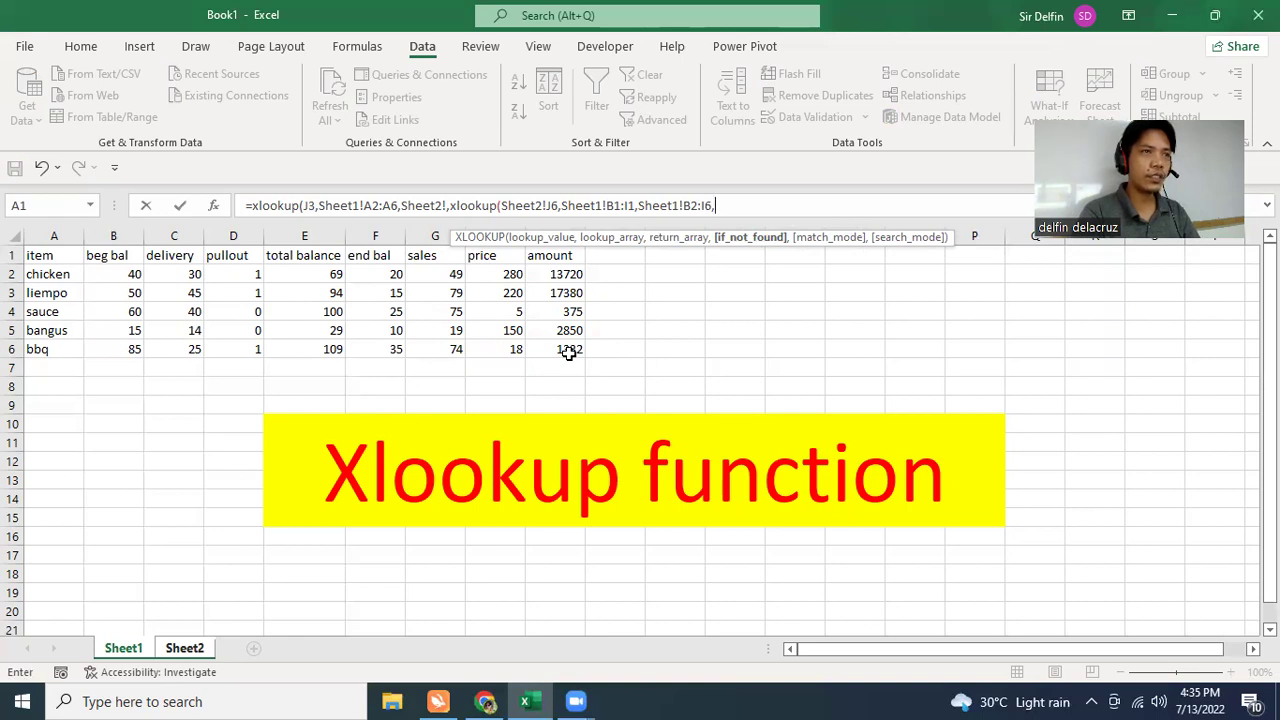
{"action": "type", "text": "0))"}
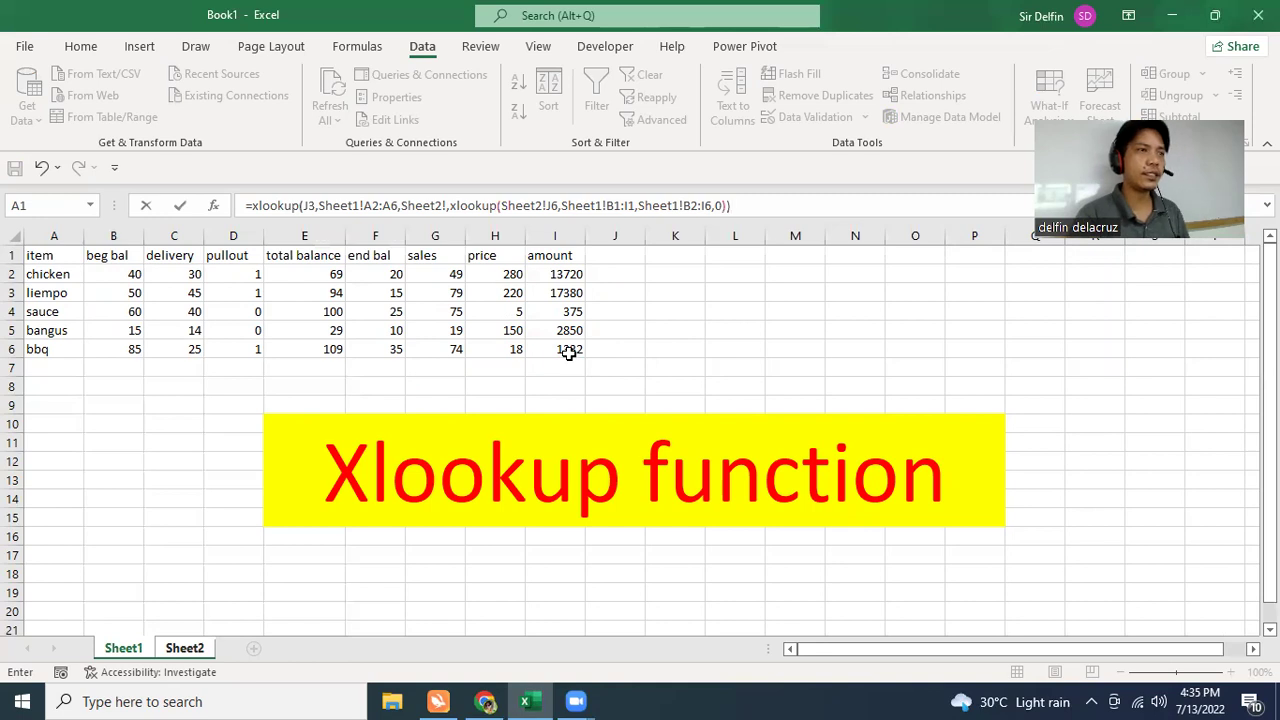
{"action": "key", "text": "Return"}
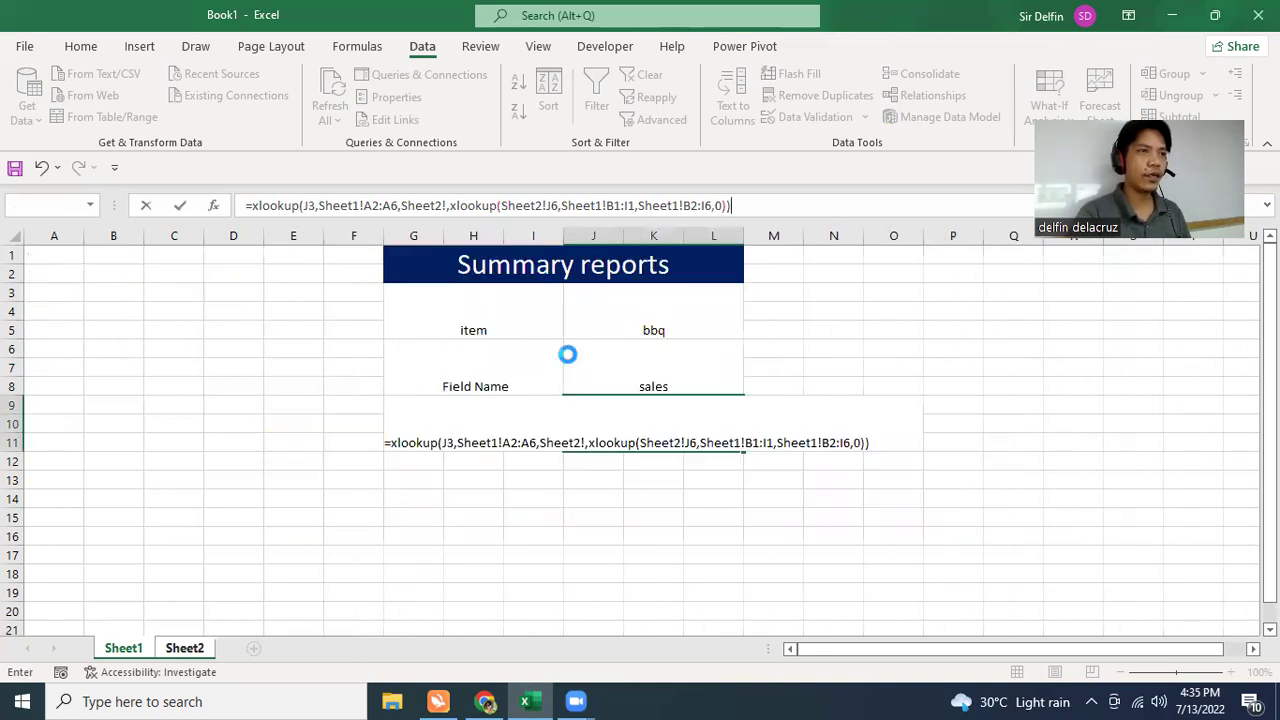
Step: Try to fix the formula by removing the comma before the nested XLOOKUP, and discard the whole entry
{"action": "left_click", "coordinate": [600, 451]}
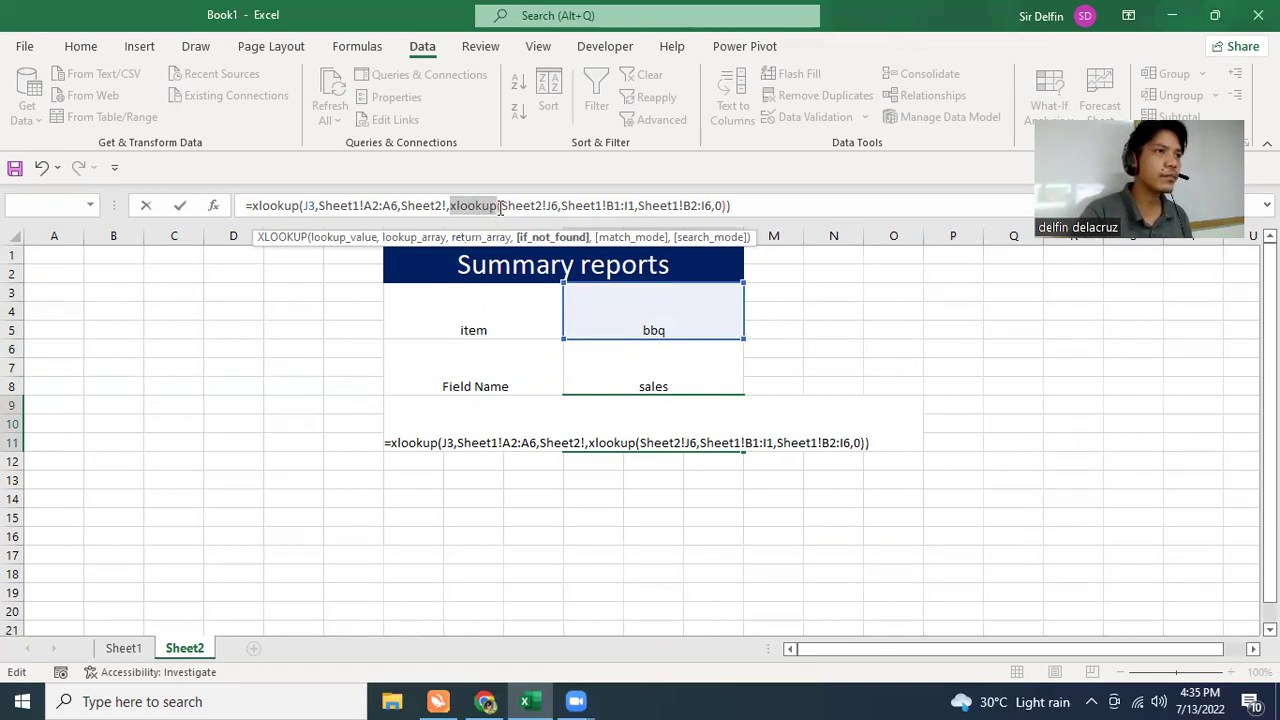
{"action": "left_click", "coordinate": [450, 205]}
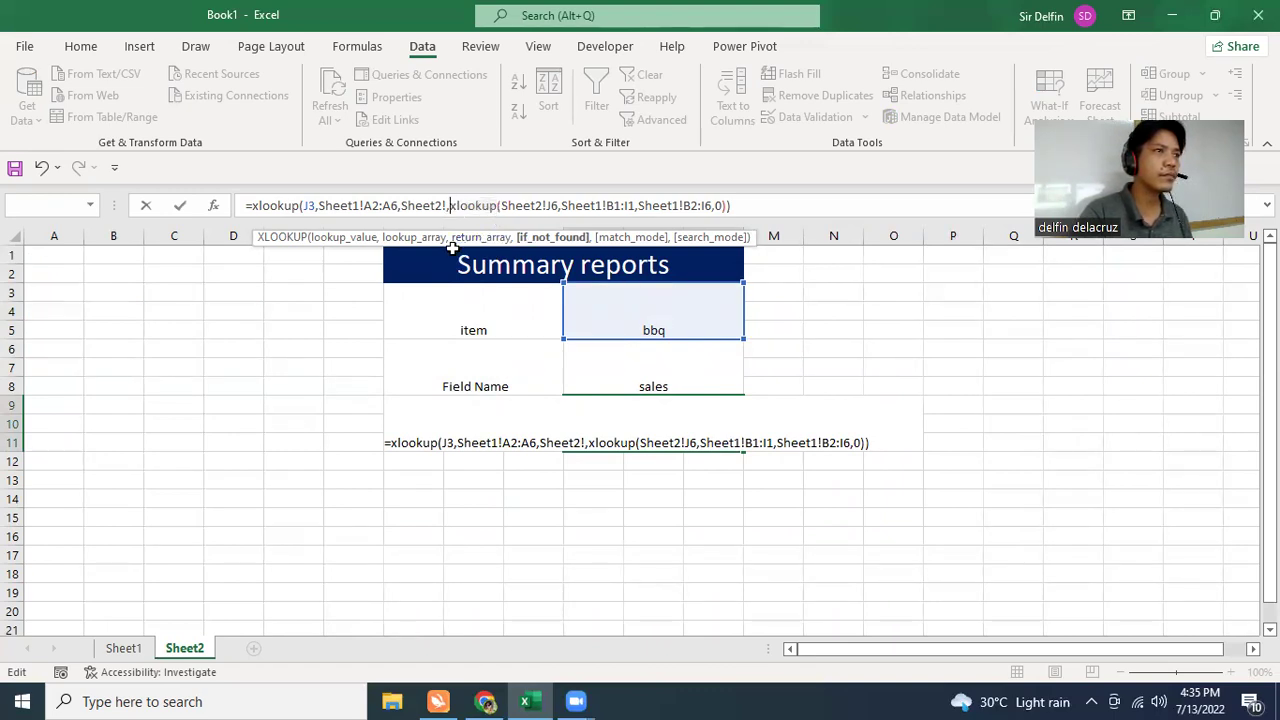
{"action": "key", "text": "BackSpace"}
{"action": "key", "text": "Return"}
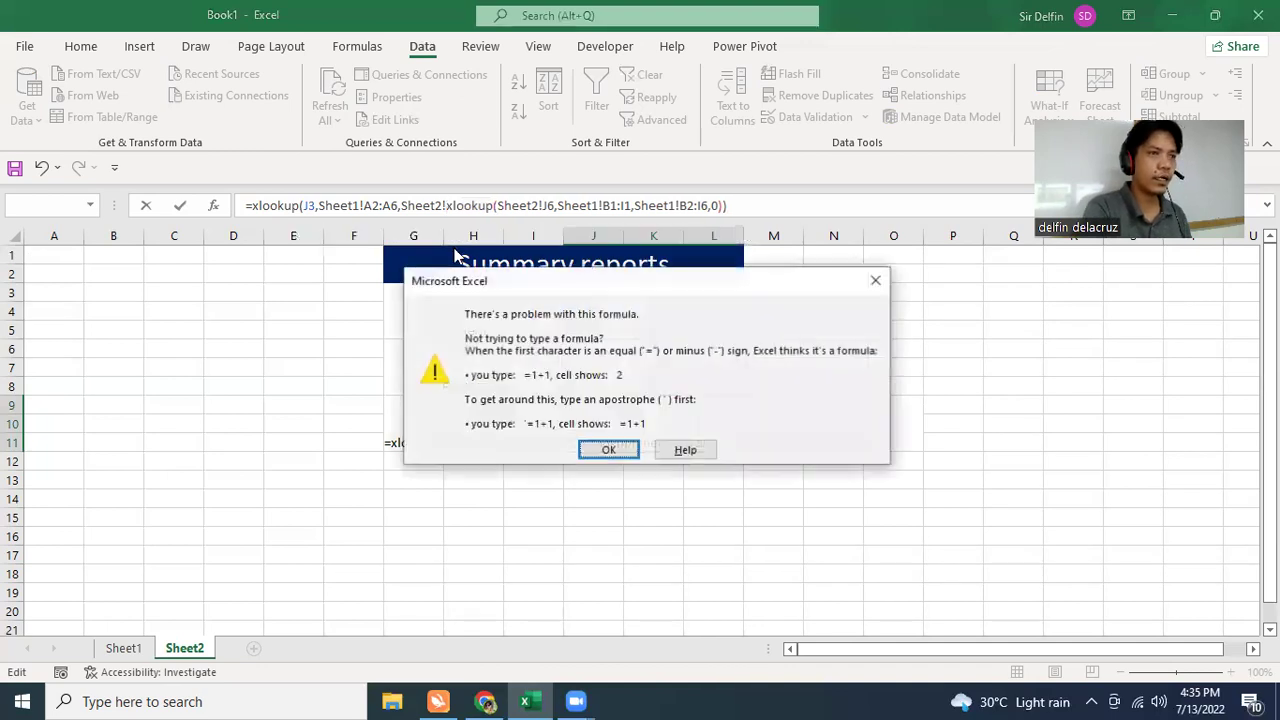
{"action": "key", "text": "Return"}
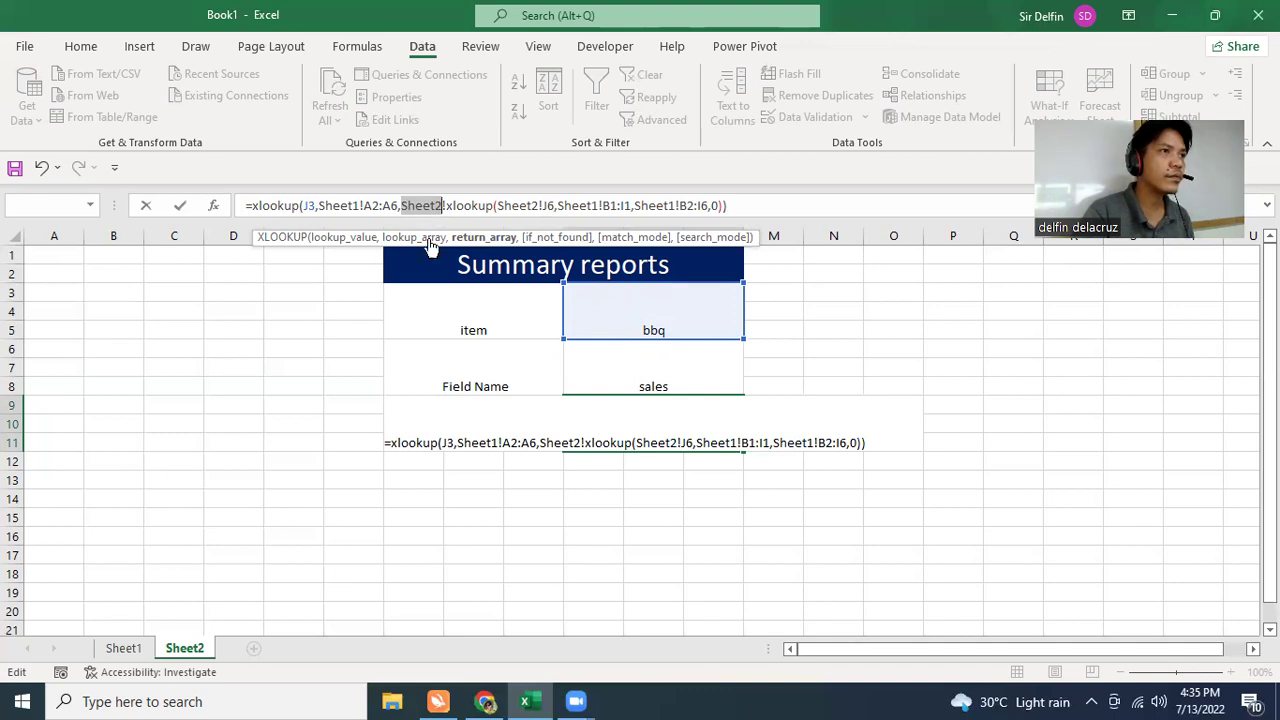
{"action": "key", "text": "Escape"}
{"action": "left_click", "coordinate": [670, 517]}
Step: Start an XLOOKUP formula in the Reports cell J9 with the item cell J3 as its lookup value
{"action": "left_click", "coordinate": [649, 421]}
{"action": "type", "text": "="}
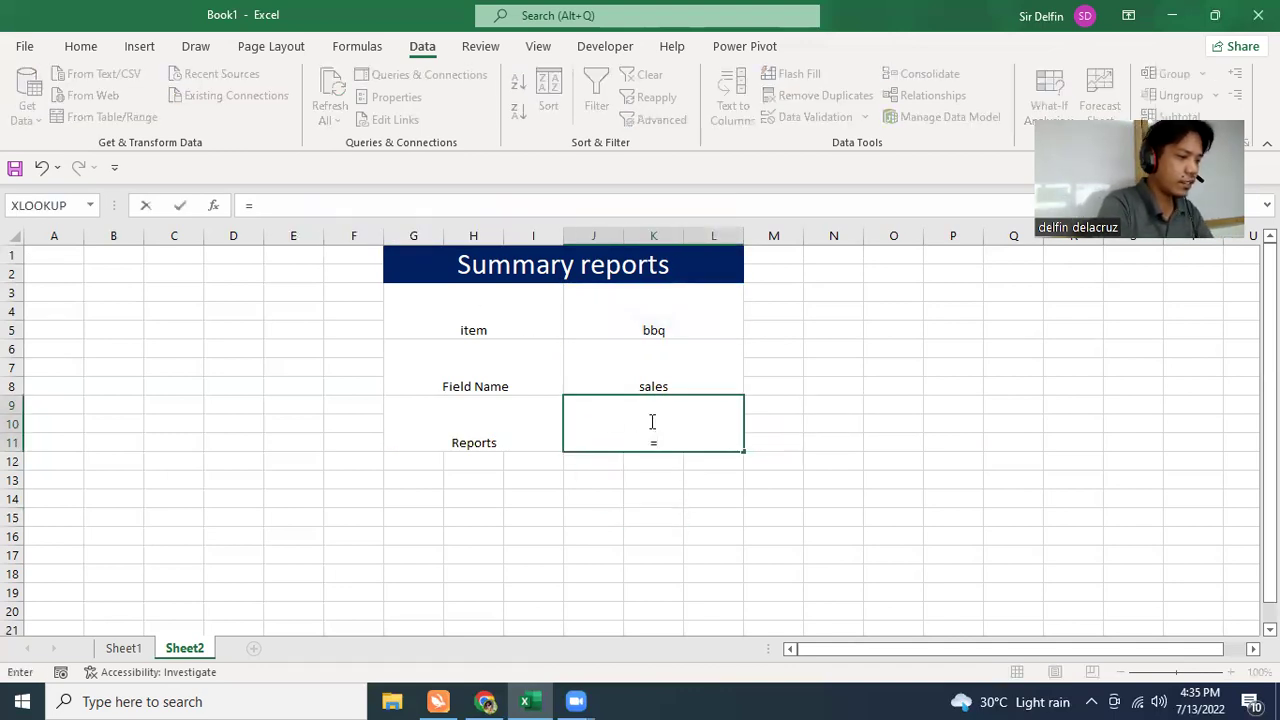
{"action": "type", "text": "xlook"}
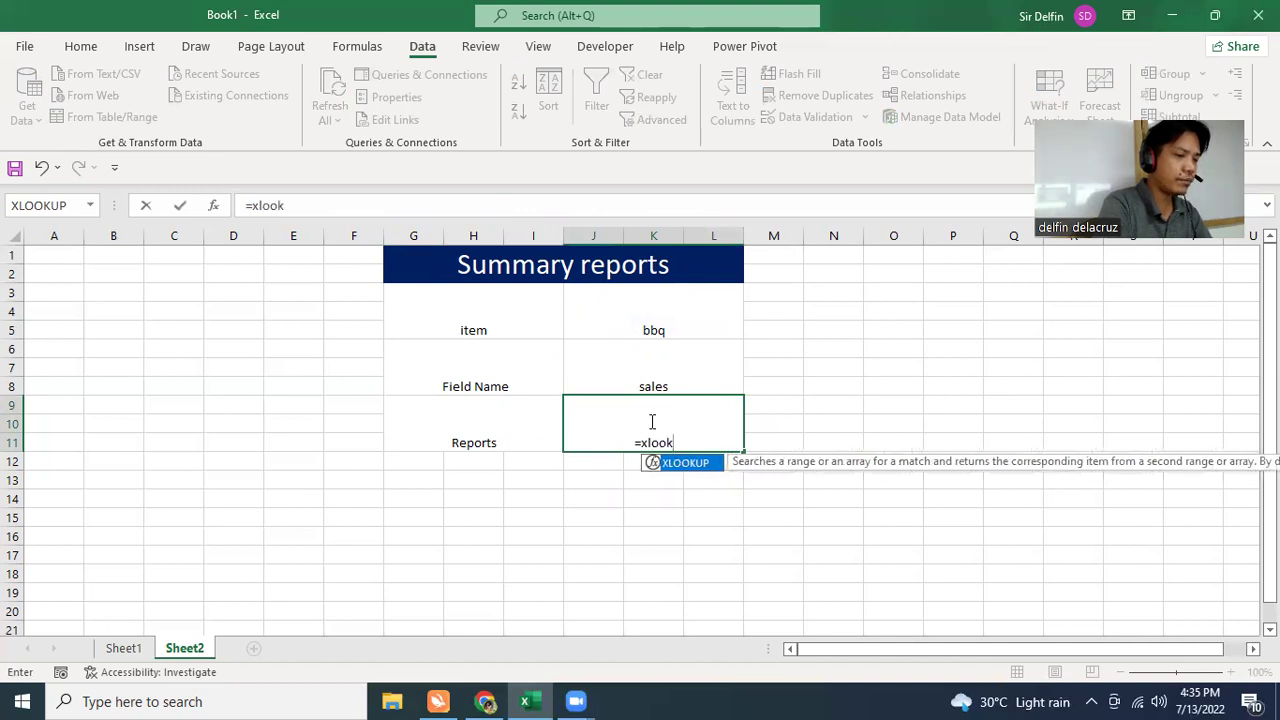
{"action": "type", "text": "up"}
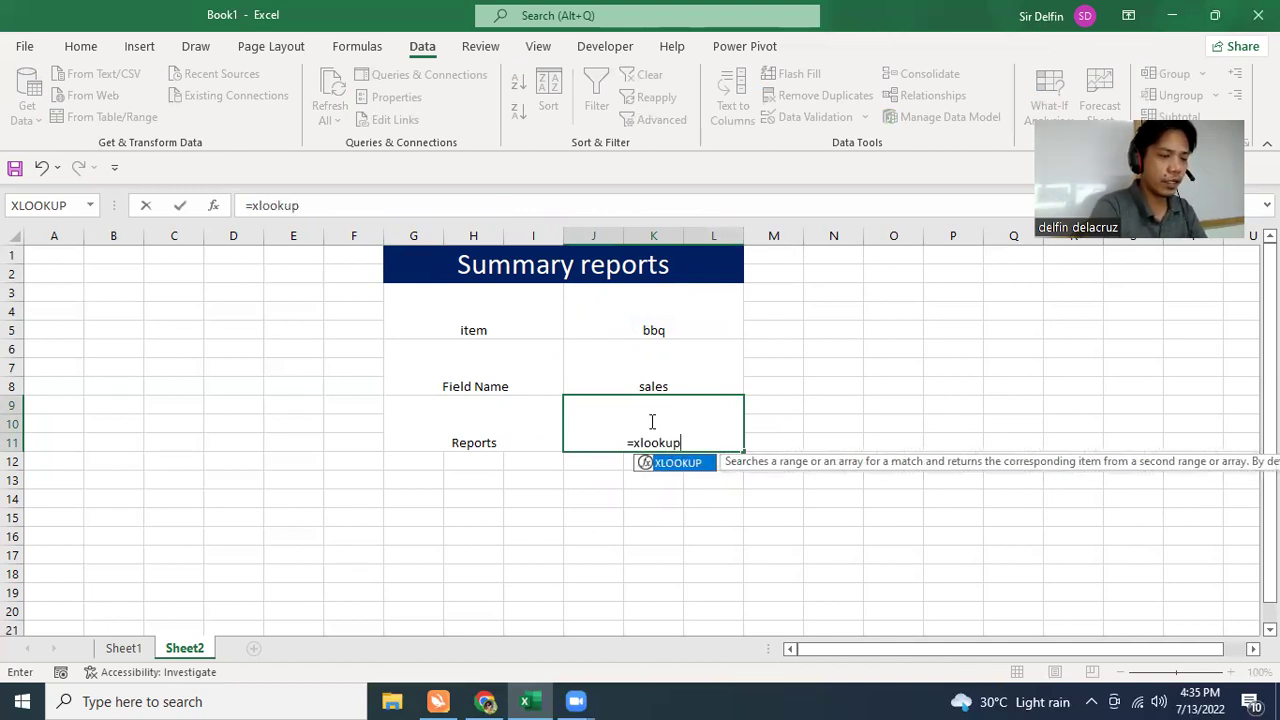
{"action": "type", "text": "("}
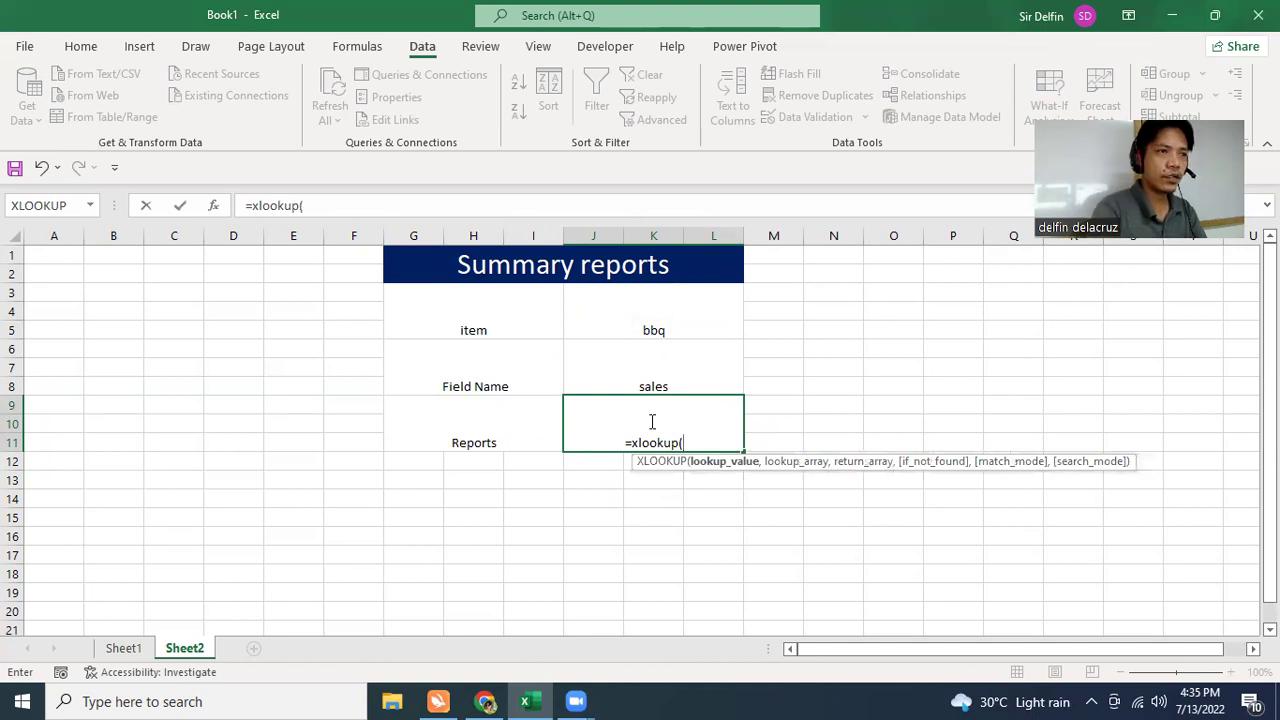
{"action": "left_click", "coordinate": [630, 335]}
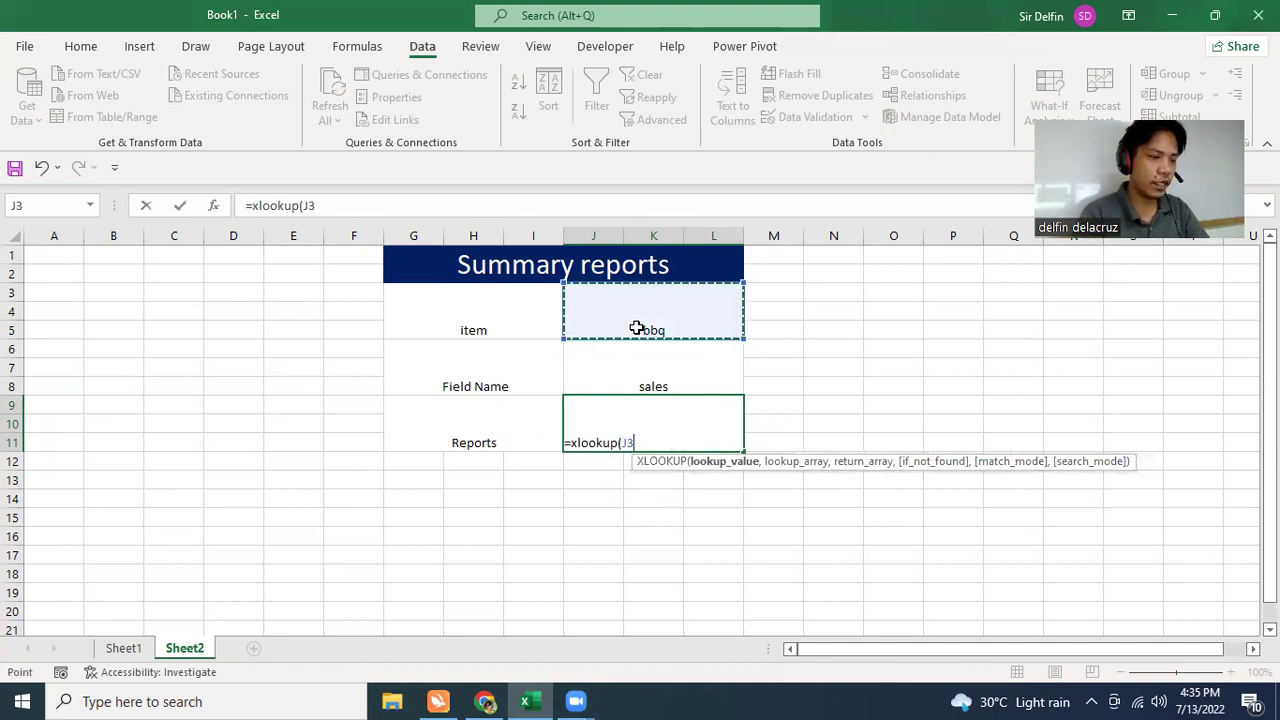
{"action": "type", "text": ","}
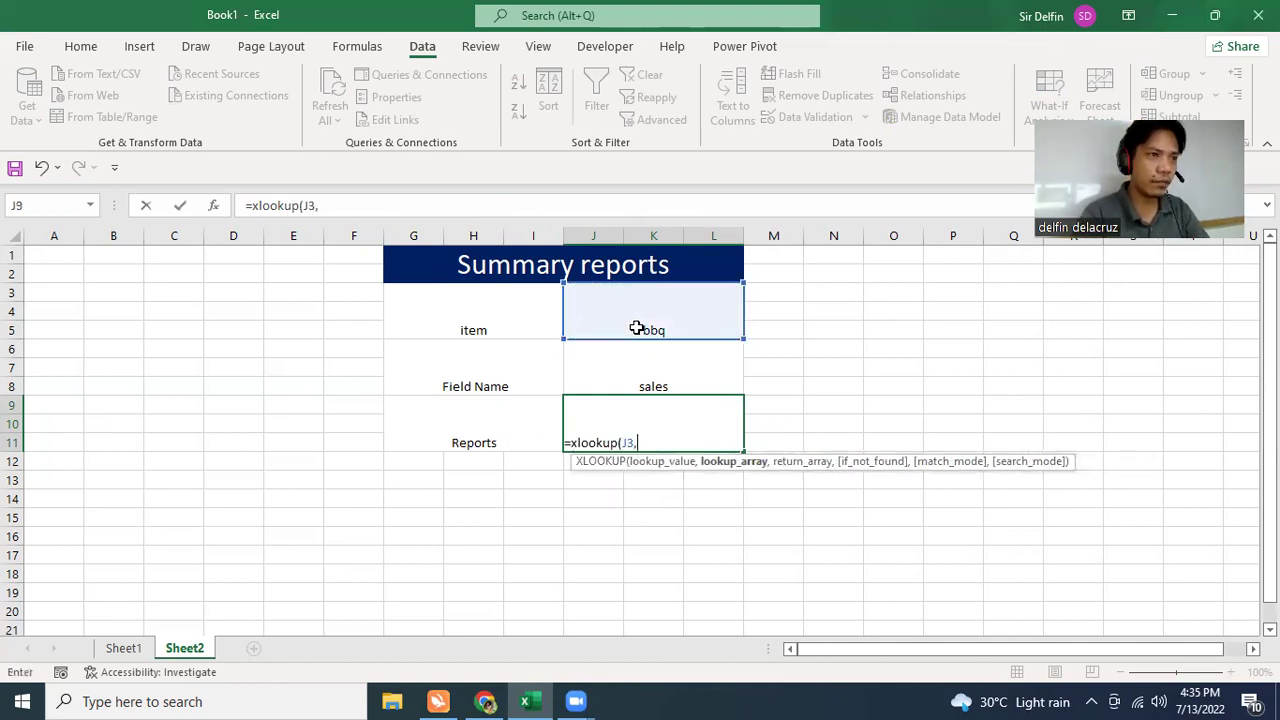
Step: Add the item names in Sheet1!A2:A6 as the lookup array of the XLOOKUP formula
{"action": "left_click", "coordinate": [123, 650]}
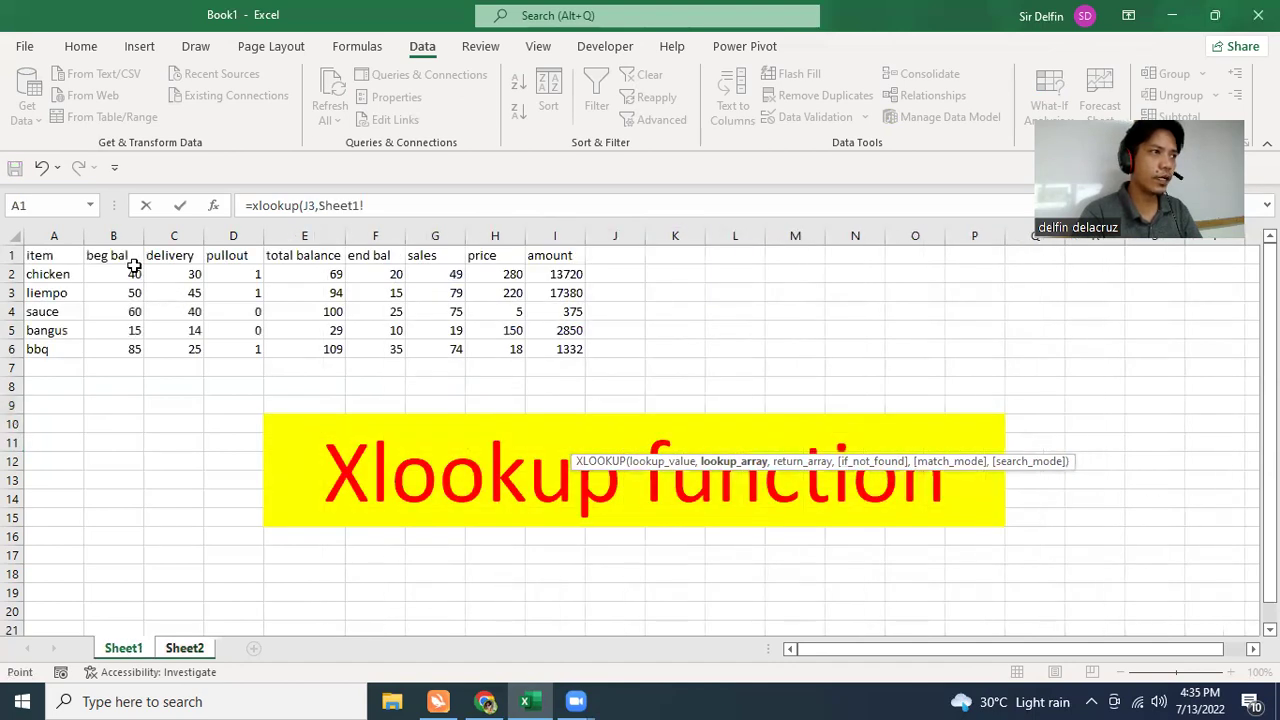
{"action": "left_click", "coordinate": [63, 276]}
{"action": "left_click_drag", "start_coordinate": [63, 276], "coordinate": [59, 349]}
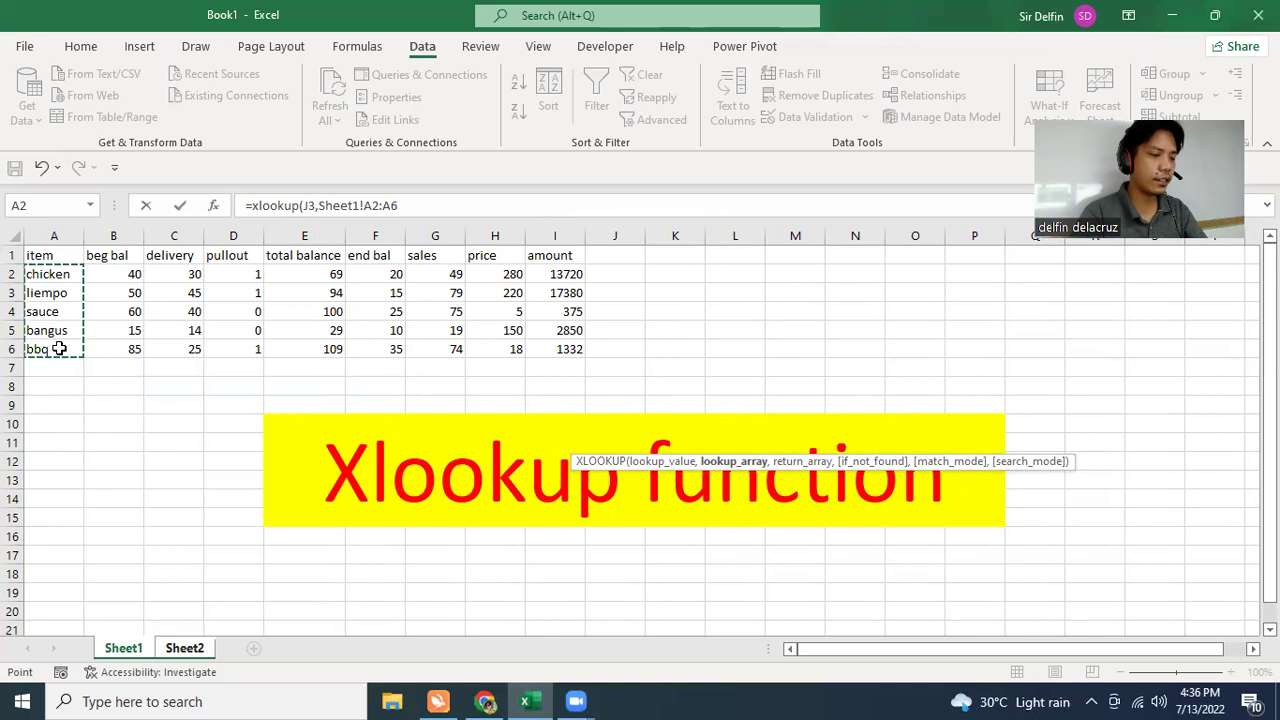
{"action": "type", "text": ","}
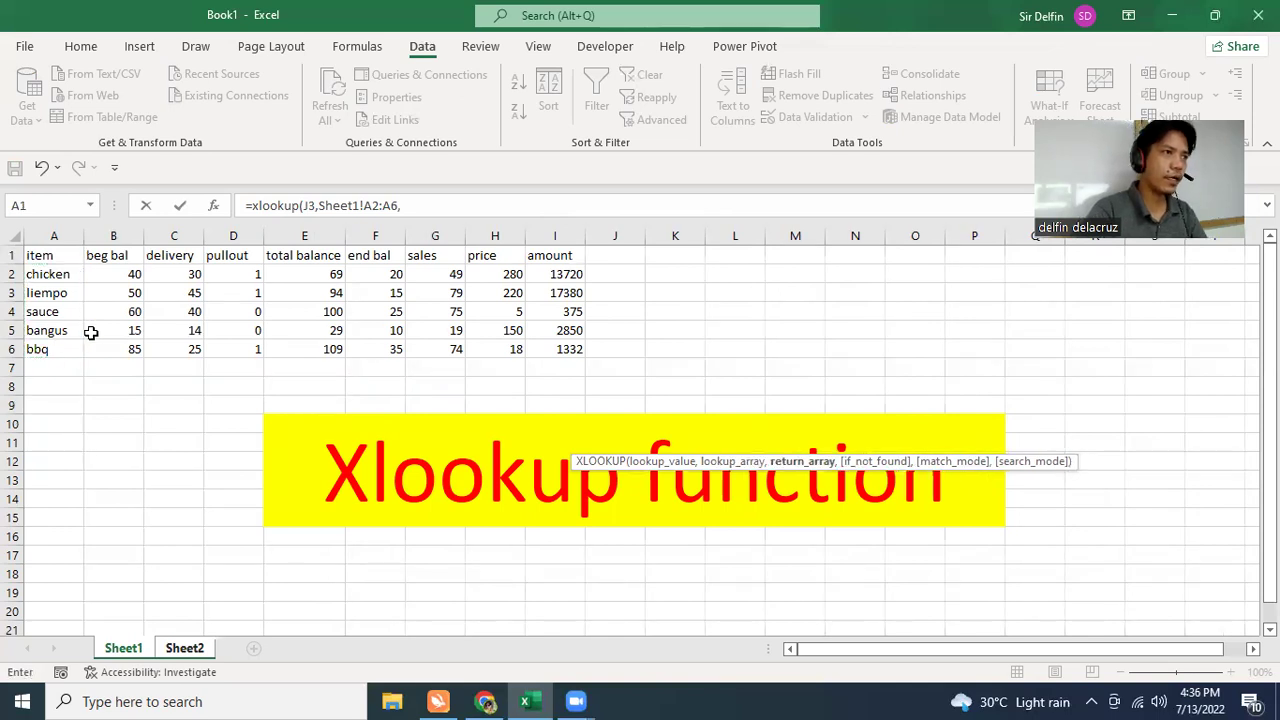
Step: Nest a second XLOOKUP as the return array, with the Field Name cell Sheet2!J6 as its lookup value
{"action": "left_click", "coordinate": [425, 201]}
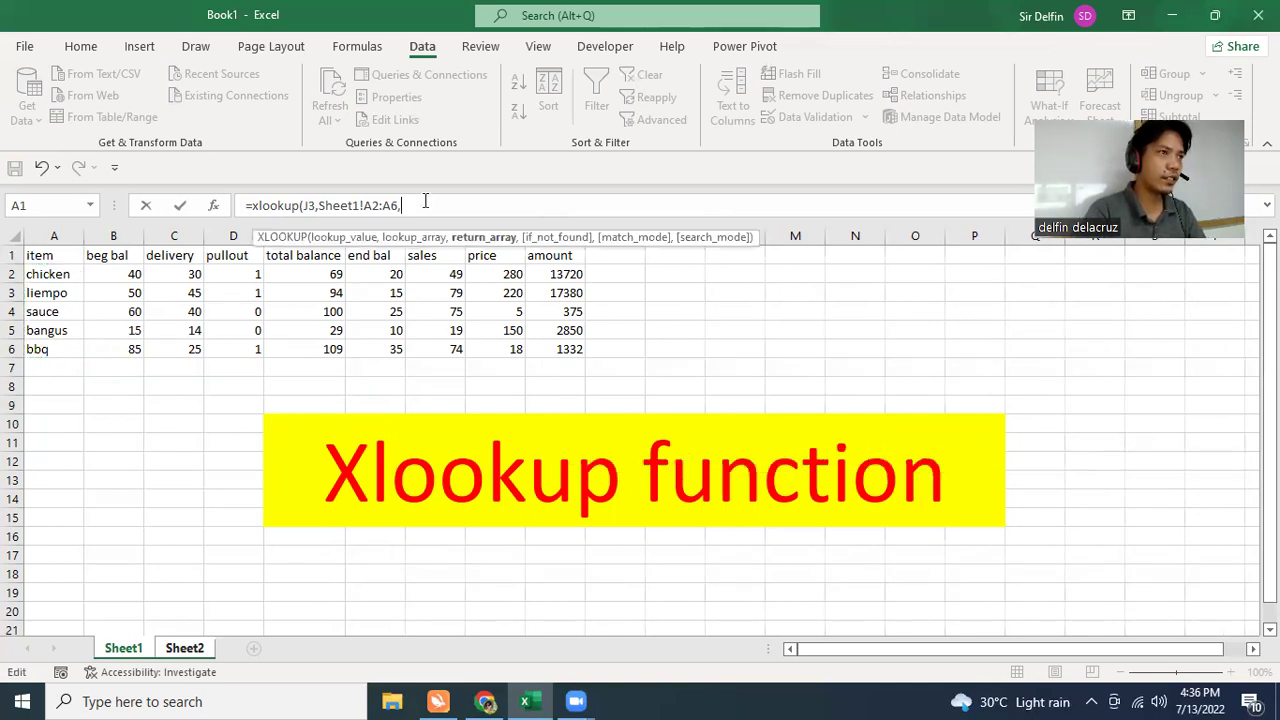
{"action": "type", "text": "xlookup"}
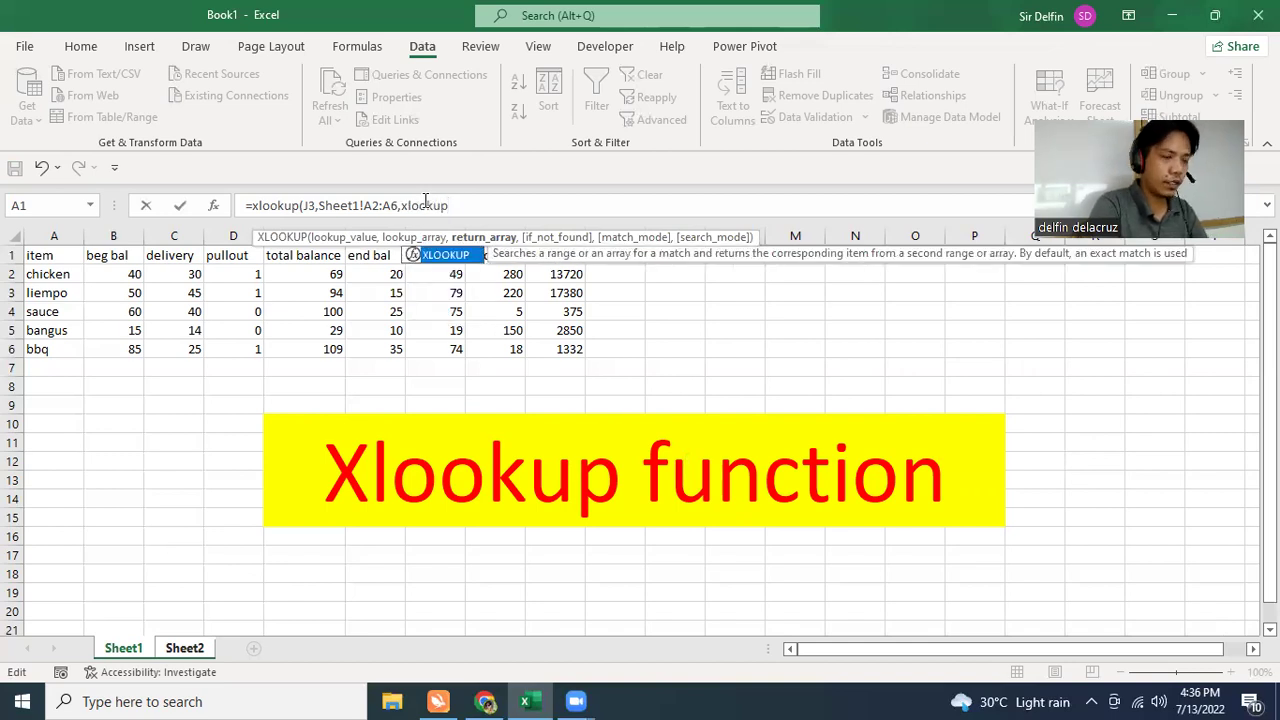
{"action": "type", "text": "("}
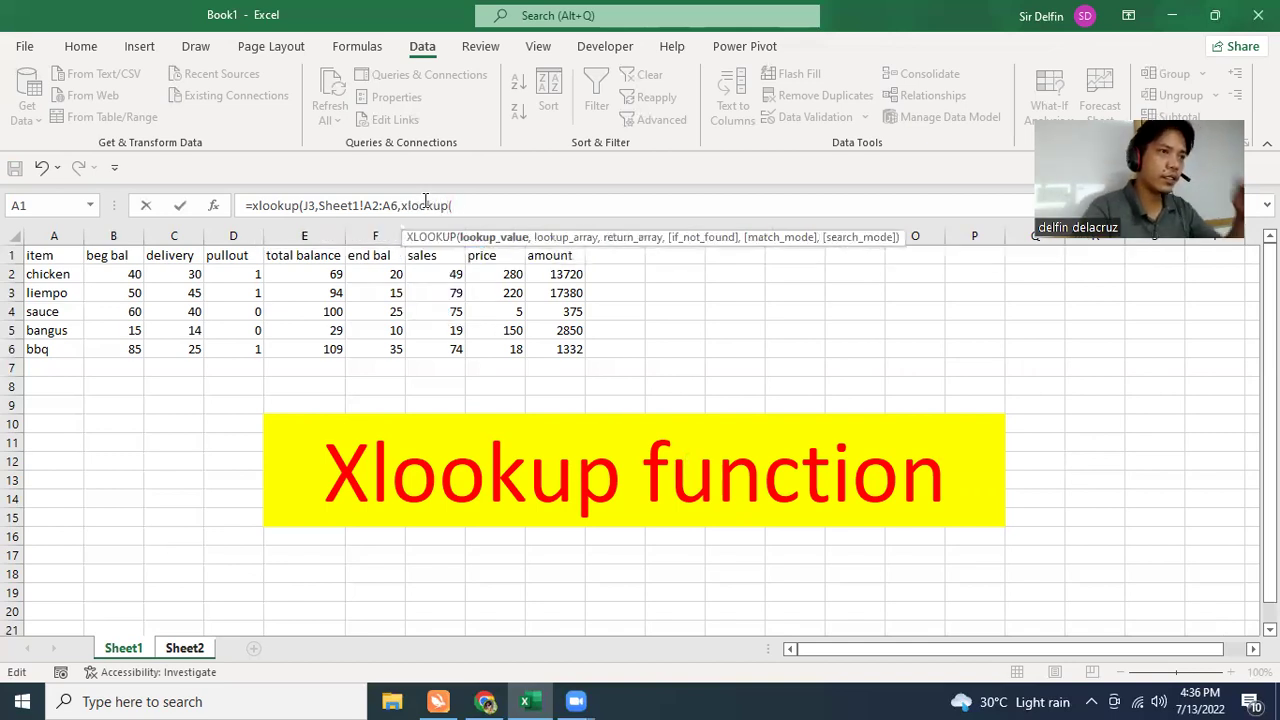
{"action": "left_click", "coordinate": [185, 648]}
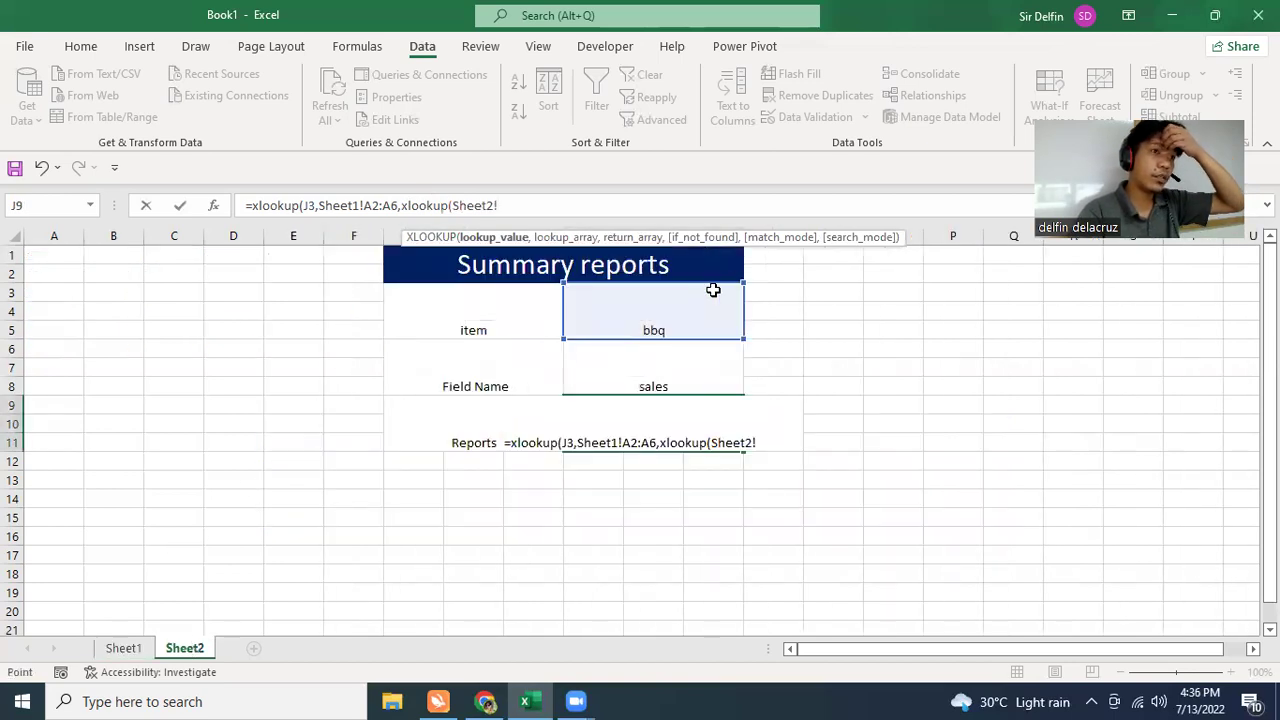
{"action": "left_click", "coordinate": [660, 363]}
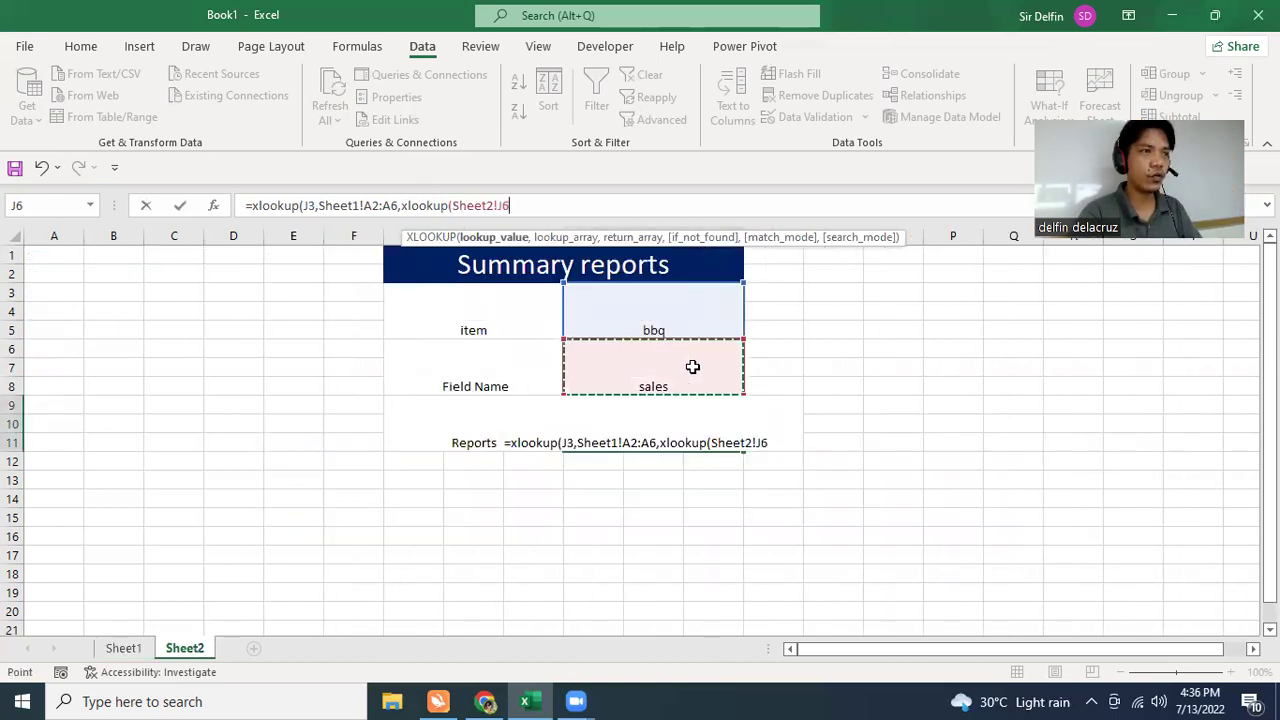
{"action": "type", "text": ","}
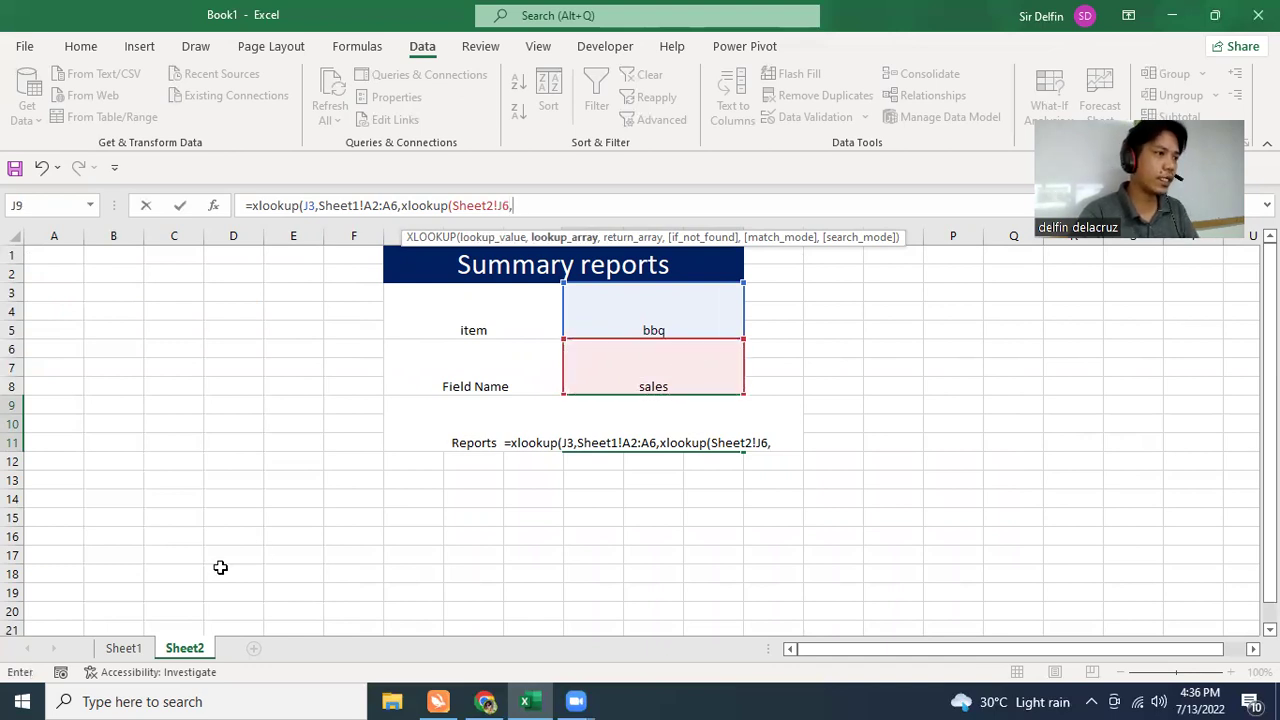
Step: Complete the nested XLOOKUP with lookup array Sheet1!B1:I1, return array Sheet1!B2:I6 and if-not-found value 0, and commit the formula
{"action": "left_click", "coordinate": [137, 649]}
{"action": "left_click_drag", "start_coordinate": [95, 260], "coordinate": [575, 256]}
{"action": "type", "text": ","}
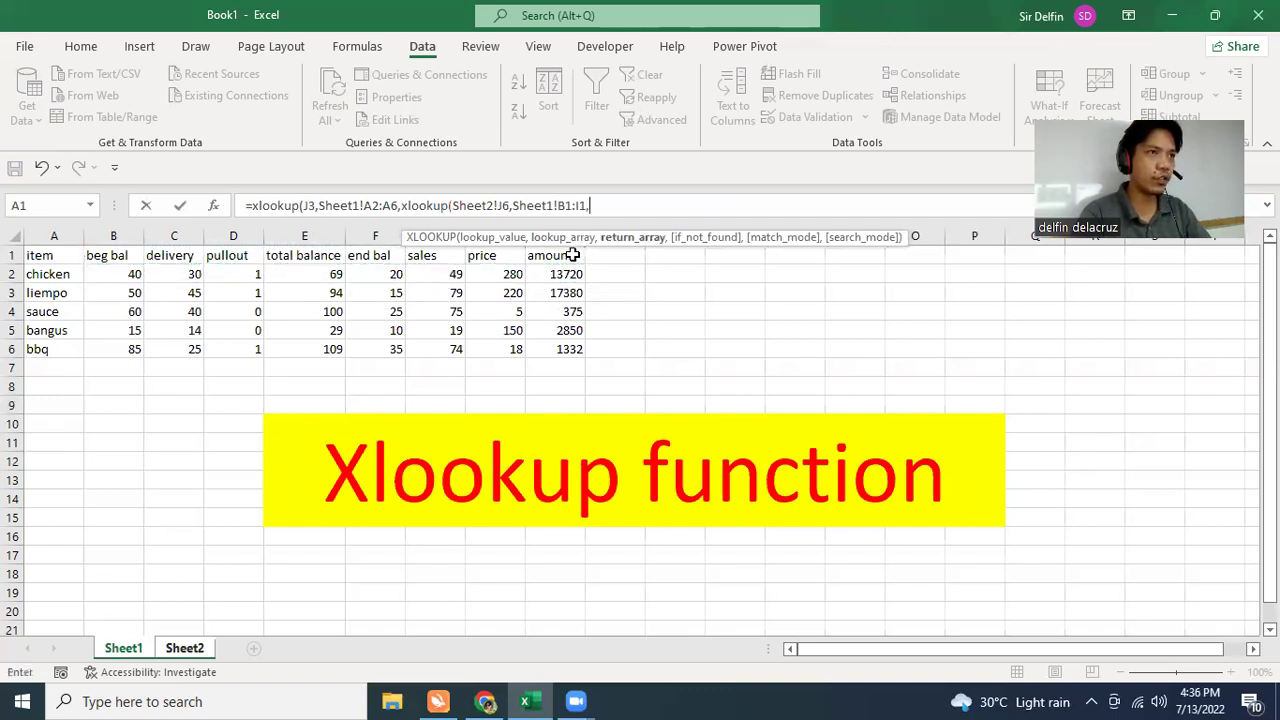
{"action": "left_click", "coordinate": [143, 274]}
{"action": "left_click_drag", "start_coordinate": [143, 274], "coordinate": [568, 350]}
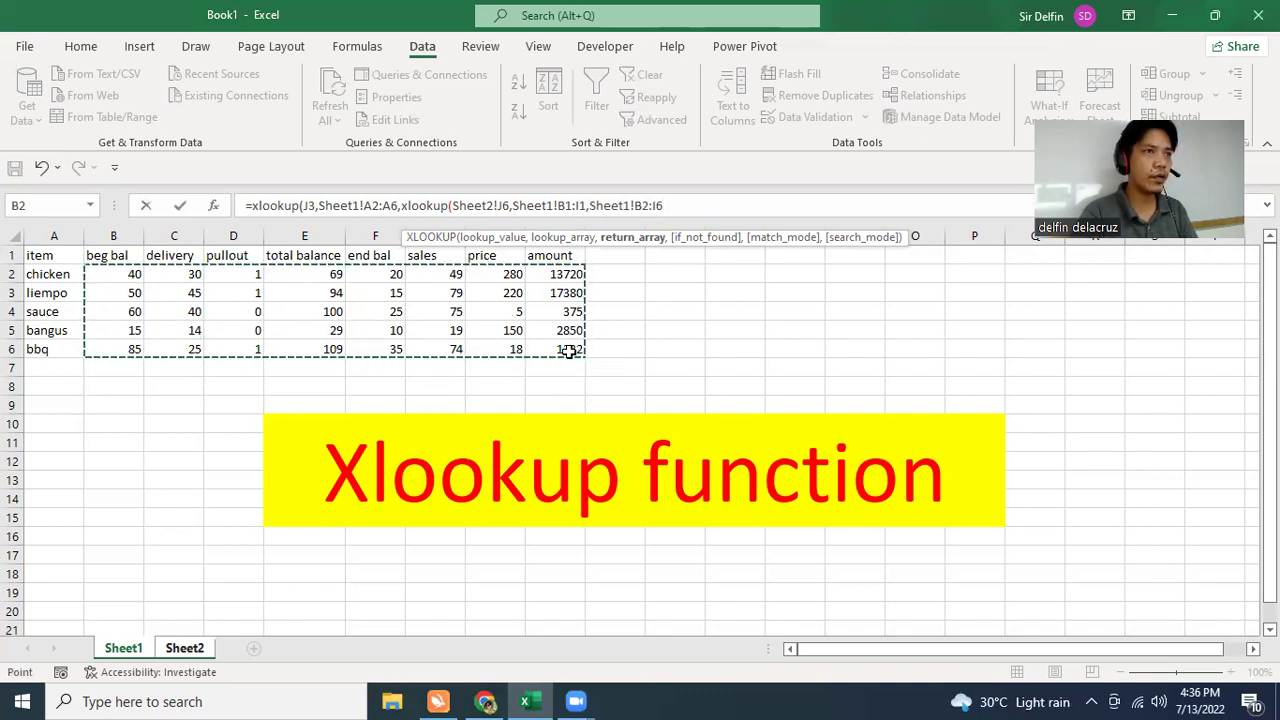
{"action": "type", "text": ","}
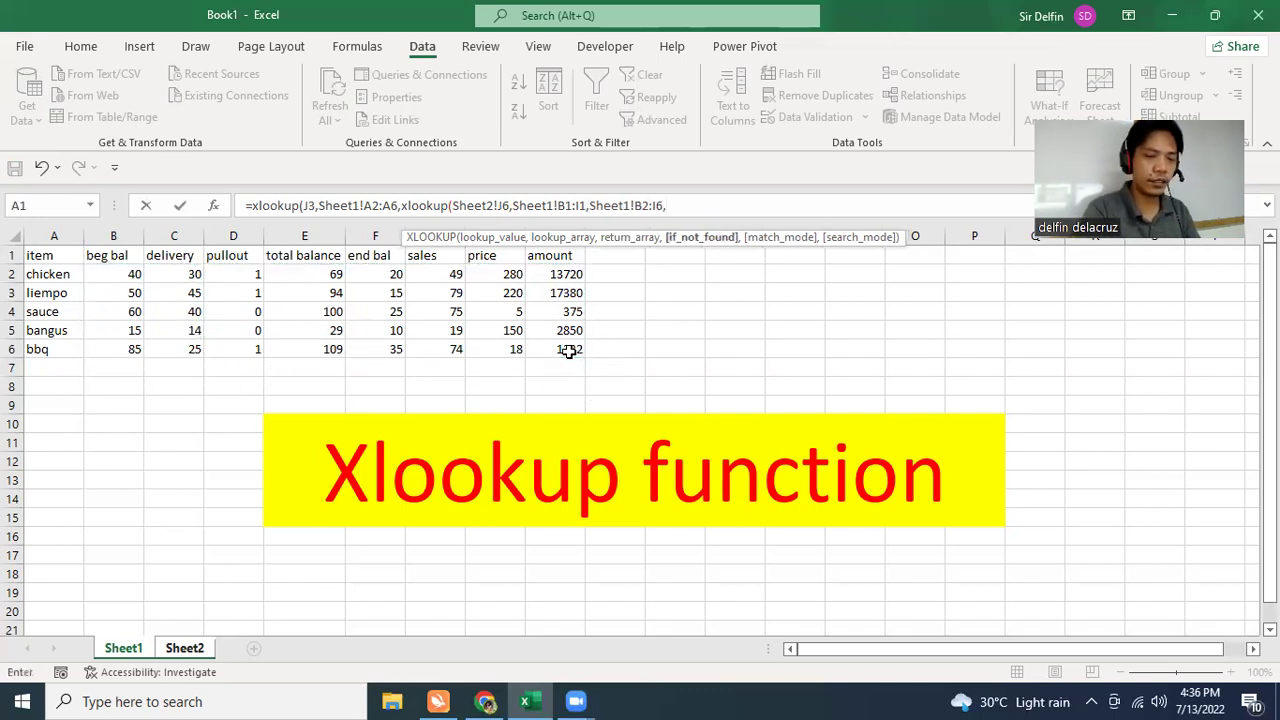
{"action": "type", "text": "0))"}
{"action": "key", "text": "Return"}
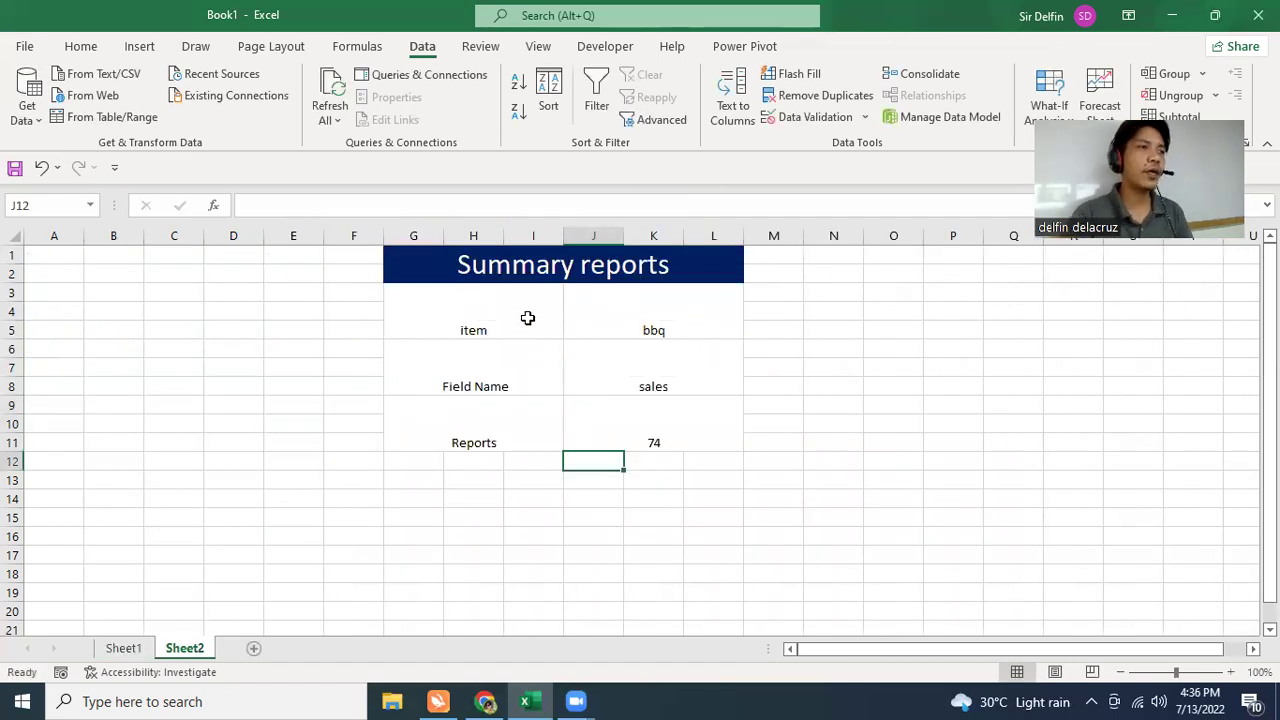
Step: Compare the report result for bbq sales with the bbq sales cell in Sheet1, and review the formula in J9
{"action": "left_click", "coordinate": [638, 305]}
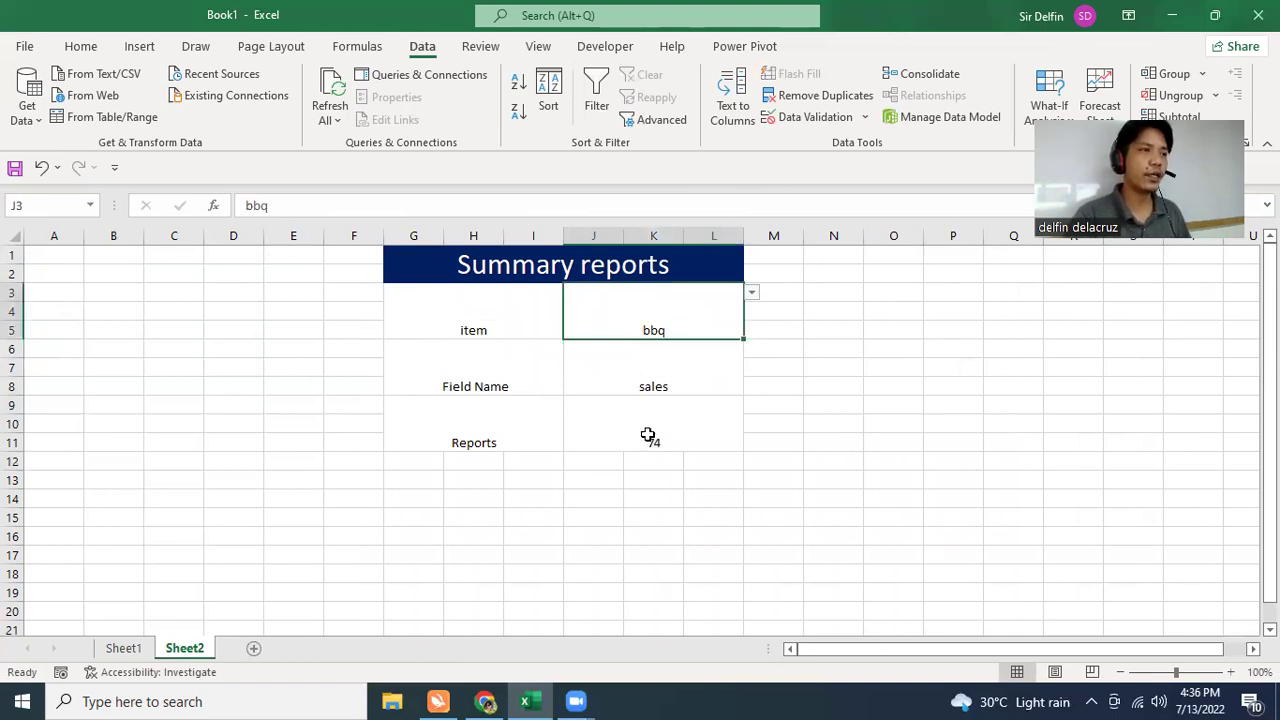
{"action": "left_click", "coordinate": [500, 388]}
{"action": "left_click", "coordinate": [655, 376]}
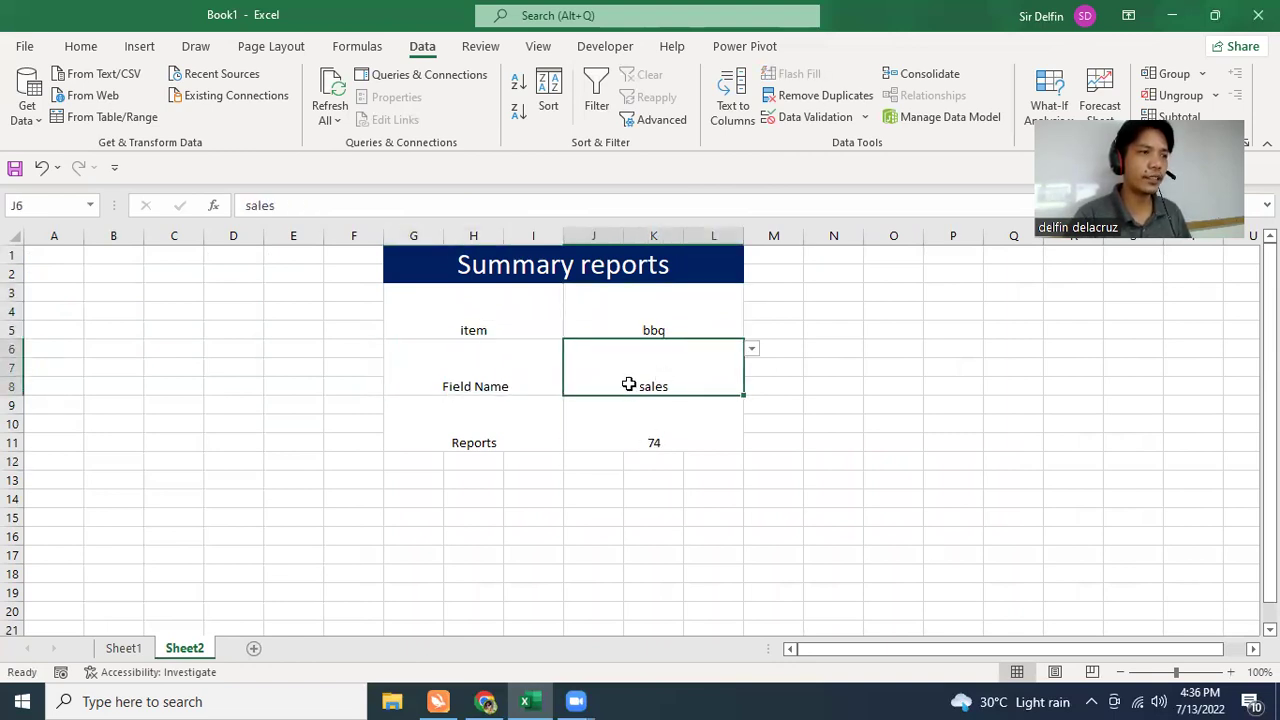
{"action": "left_click", "coordinate": [134, 648]}
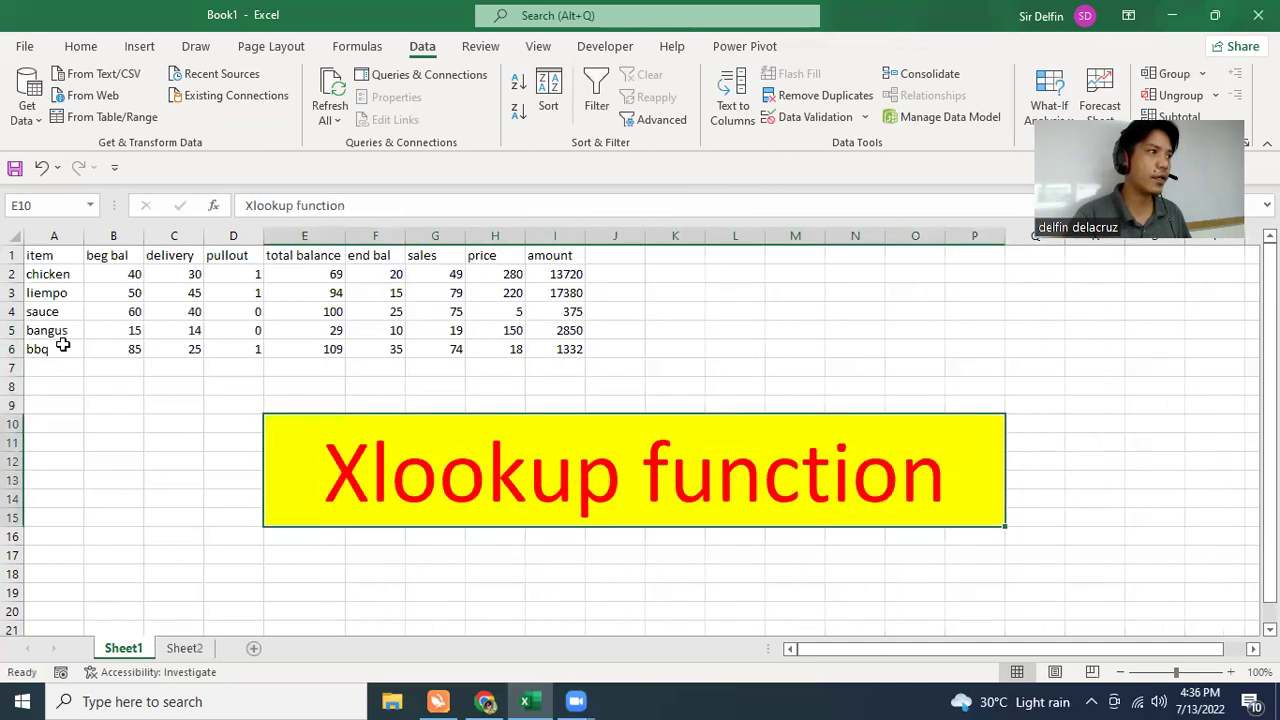
{"action": "left_click", "coordinate": [447, 345]}
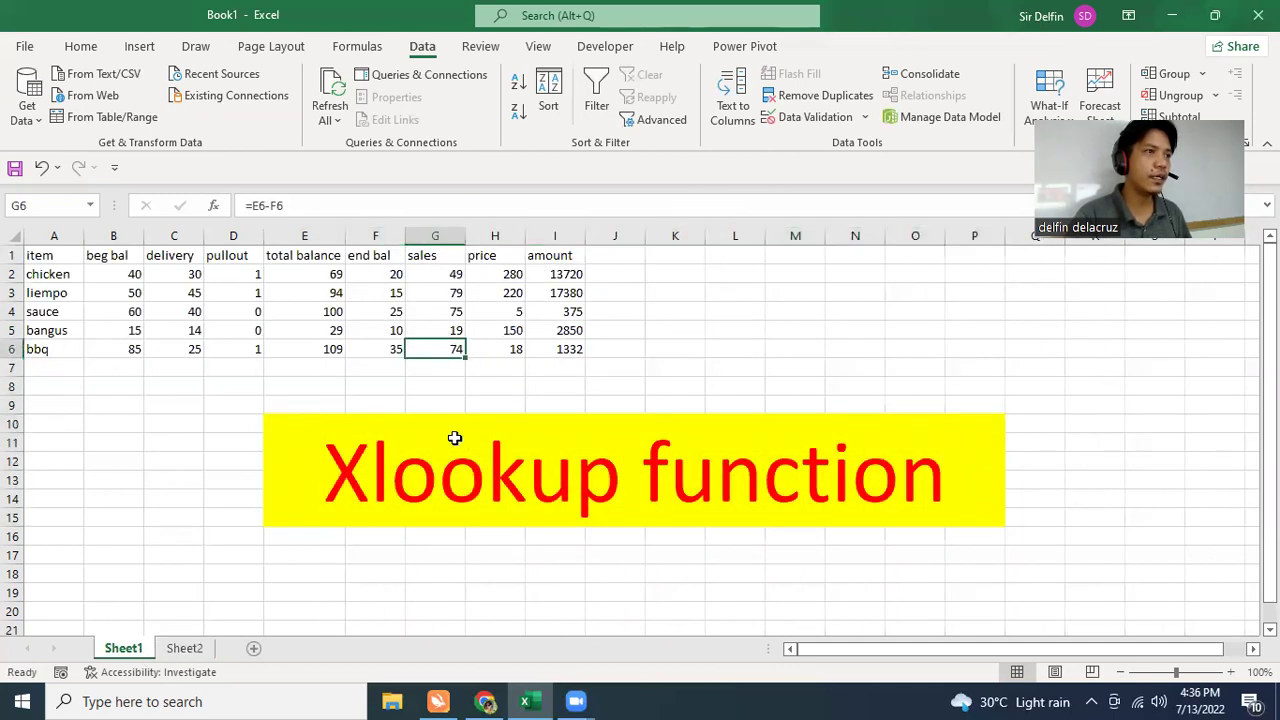
{"action": "left_click", "coordinate": [190, 650]}
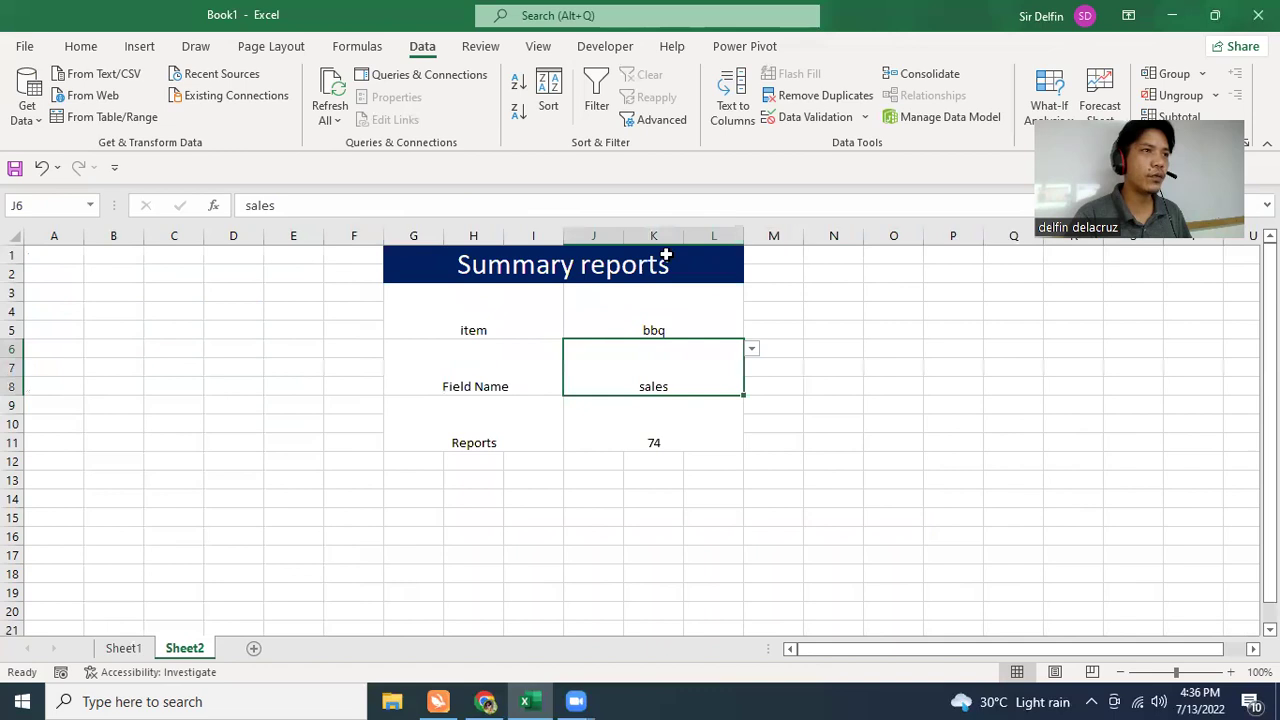
{"action": "left_click", "coordinate": [659, 406]}
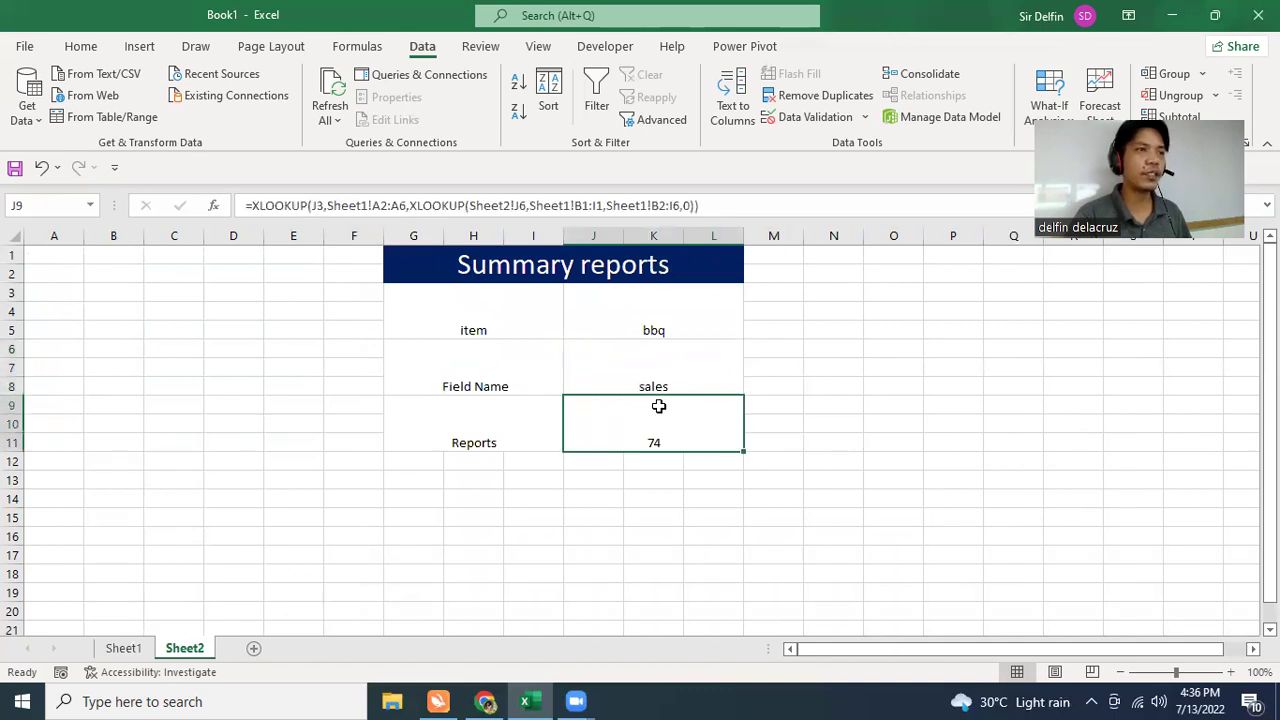
Step: Set the report's item to bangus and its field name to total balance
{"action": "left_click", "coordinate": [694, 323]}
{"action": "left_click", "coordinate": [752, 293]}
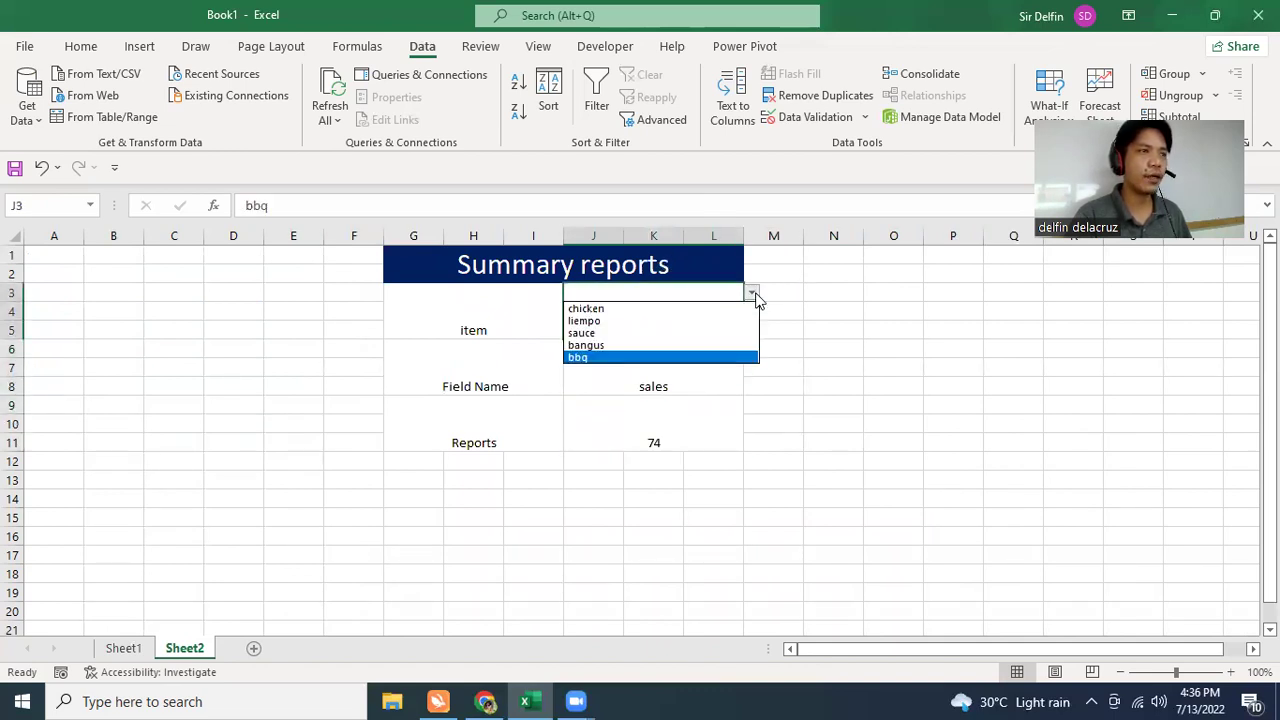
{"action": "left_click", "coordinate": [717, 346]}
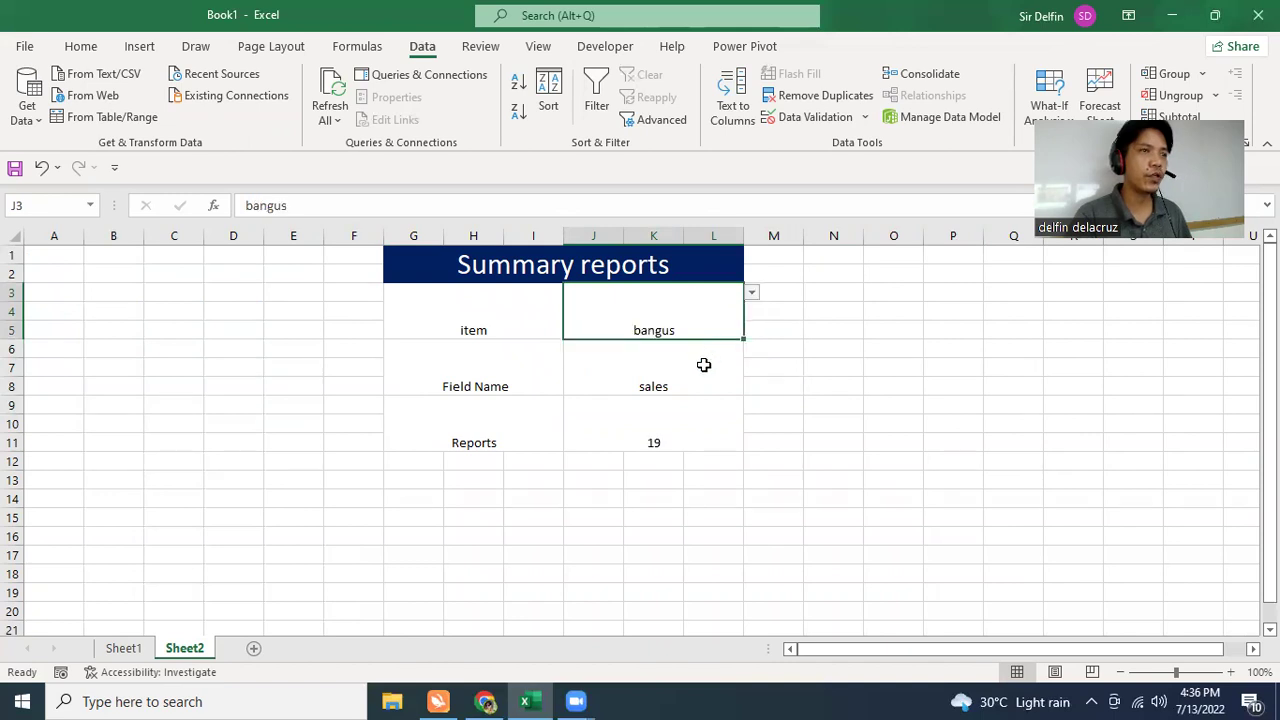
{"action": "left_click", "coordinate": [712, 364]}
{"action": "left_click", "coordinate": [752, 350]}
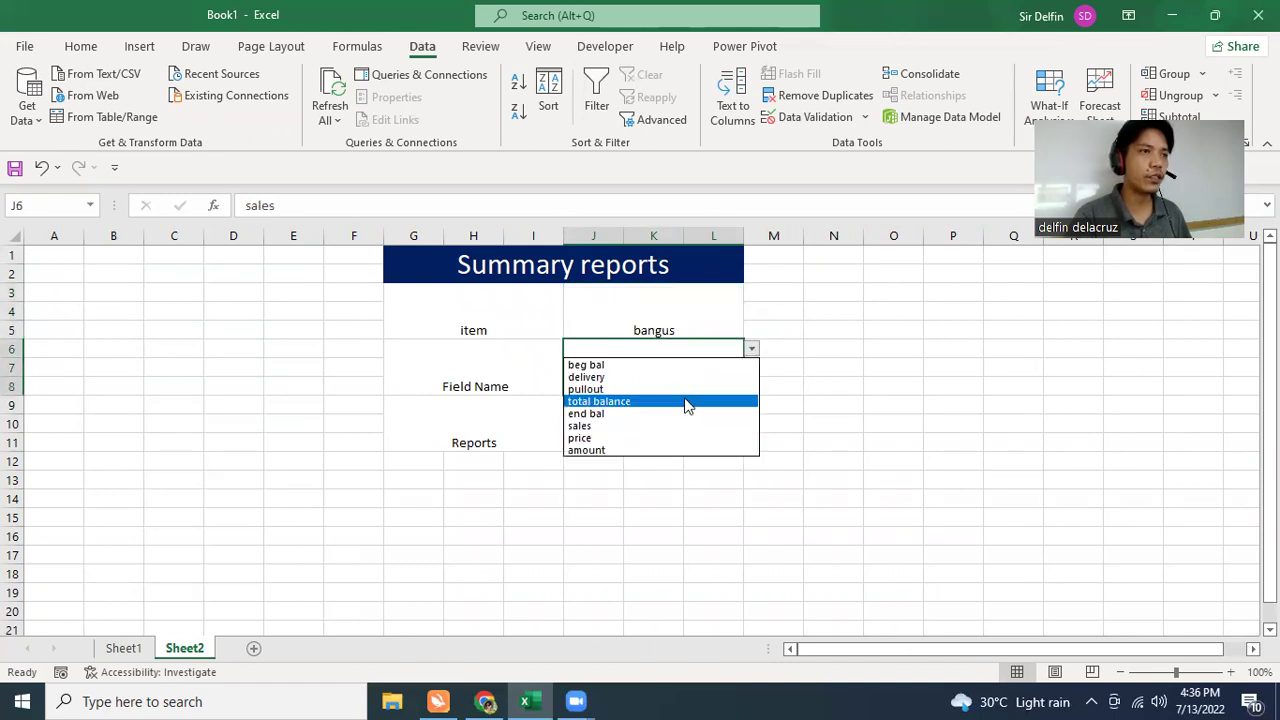
{"action": "left_click", "coordinate": [686, 402]}
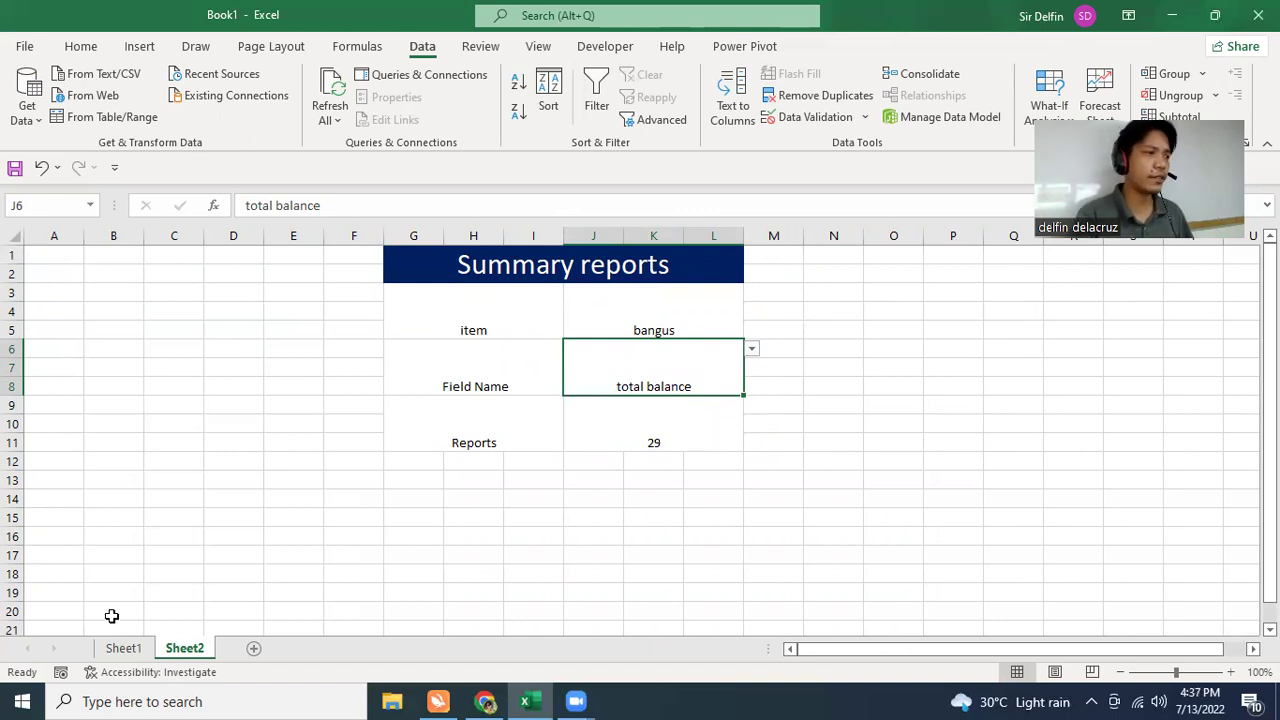
Step: Check the bangus total balance in the Sheet1 table against the report and return to Sheet2
{"action": "left_click", "coordinate": [122, 648]}
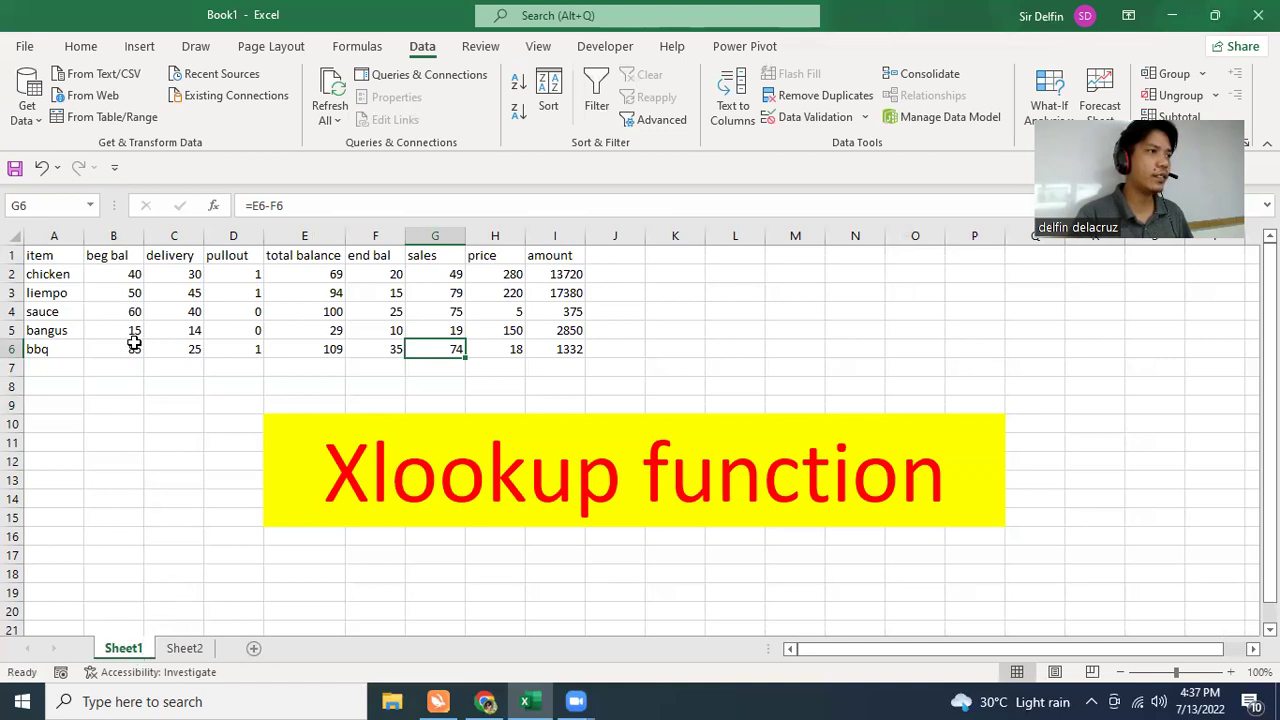
{"action": "left_click", "coordinate": [329, 334]}
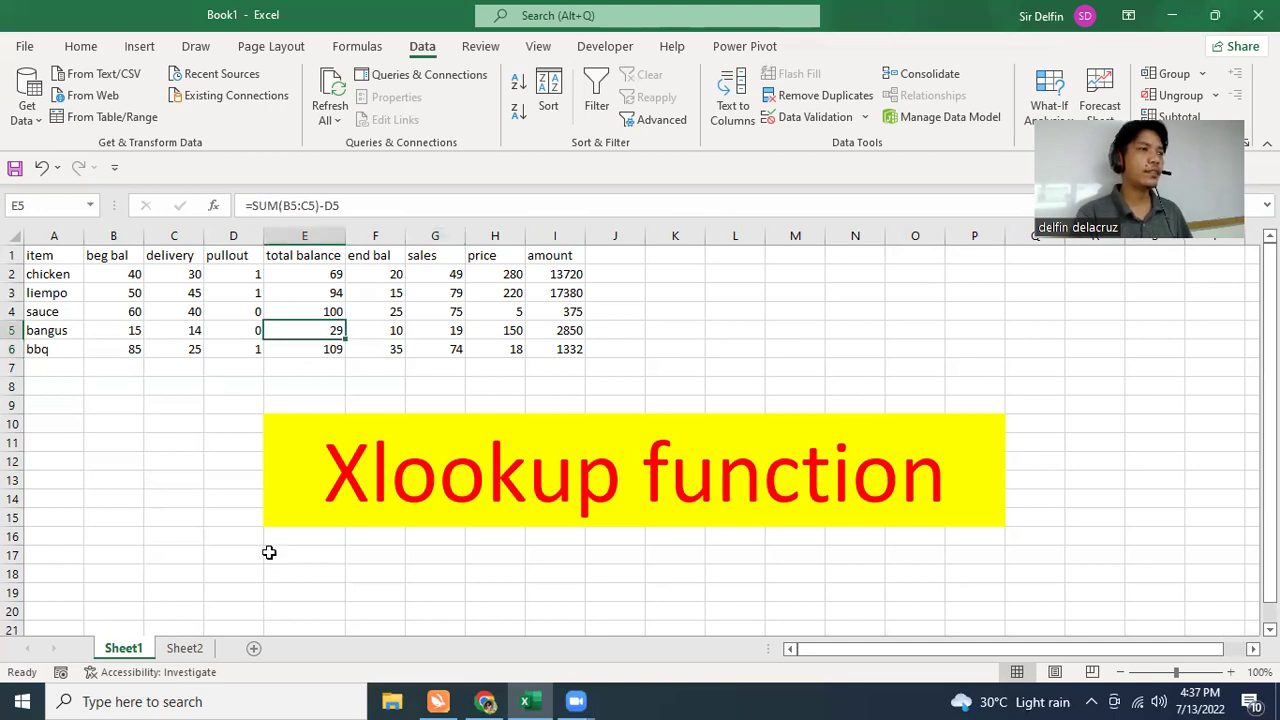
{"action": "left_click", "coordinate": [188, 652]}
Step: Set the report's field name to pullout and compare the result with the bangus row in Sheet1
{"action": "left_click", "coordinate": [752, 349]}
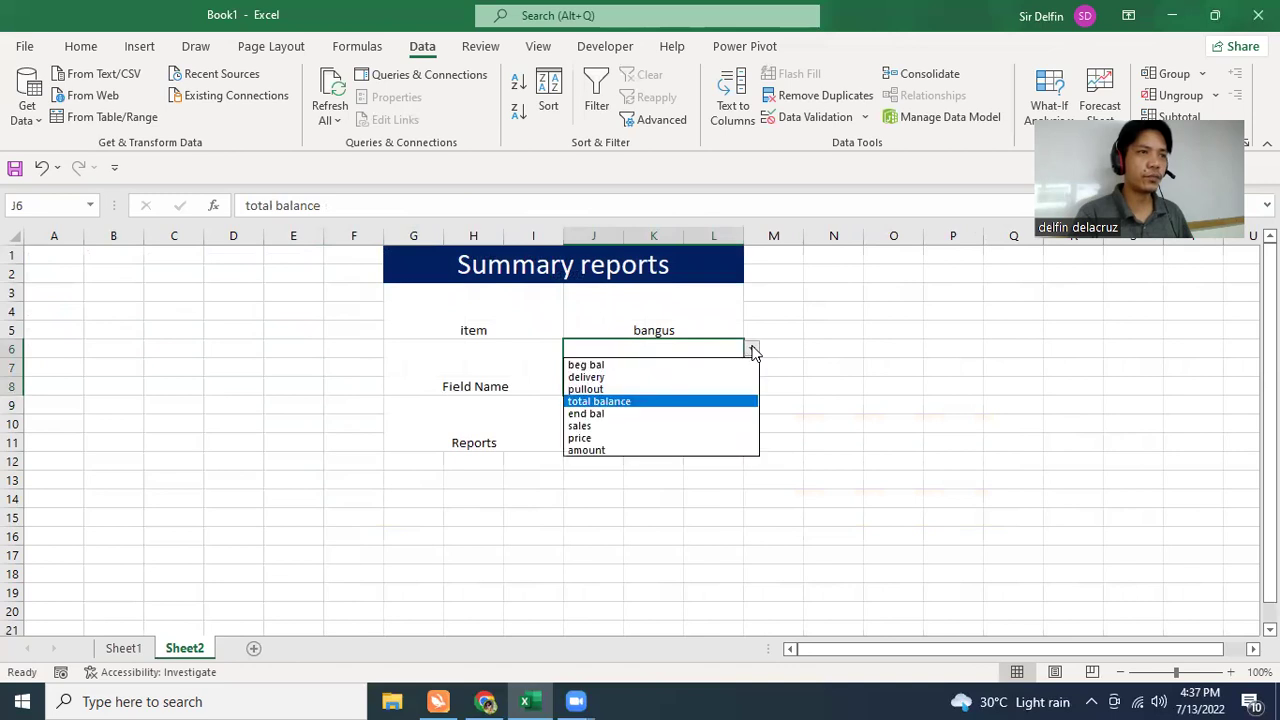
{"action": "left_click", "coordinate": [682, 389]}
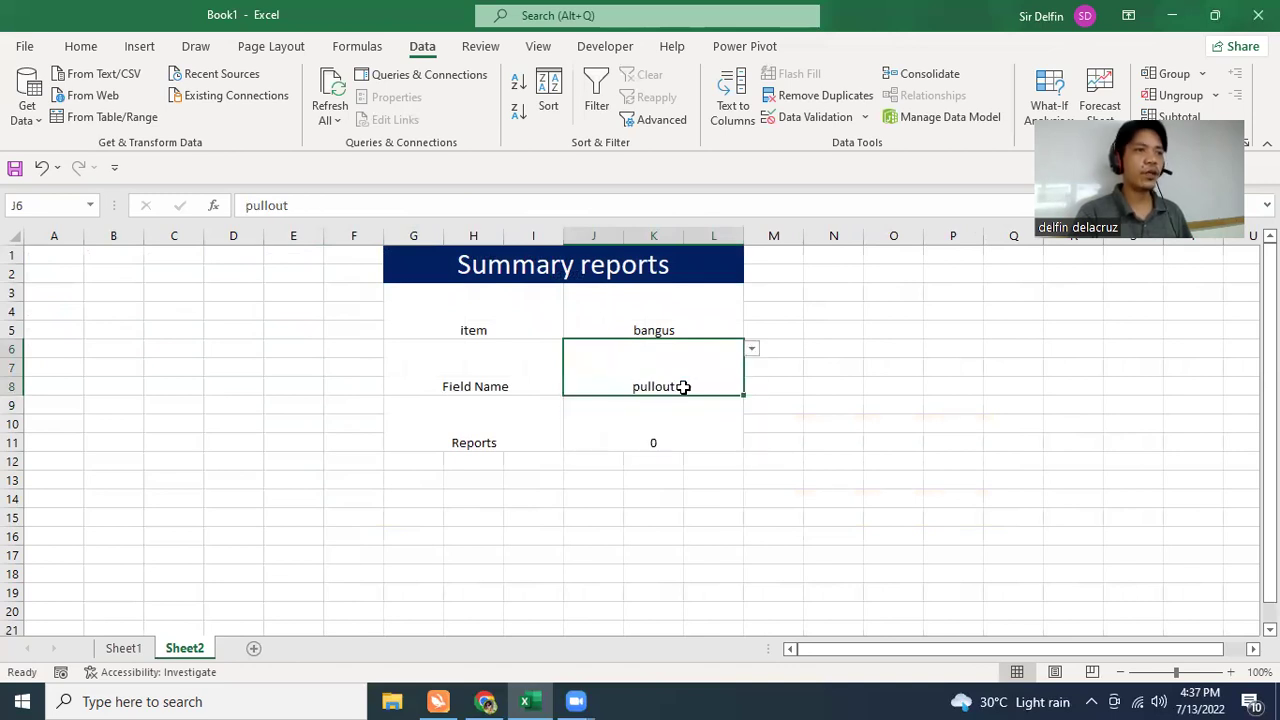
{"action": "left_click", "coordinate": [123, 648]}
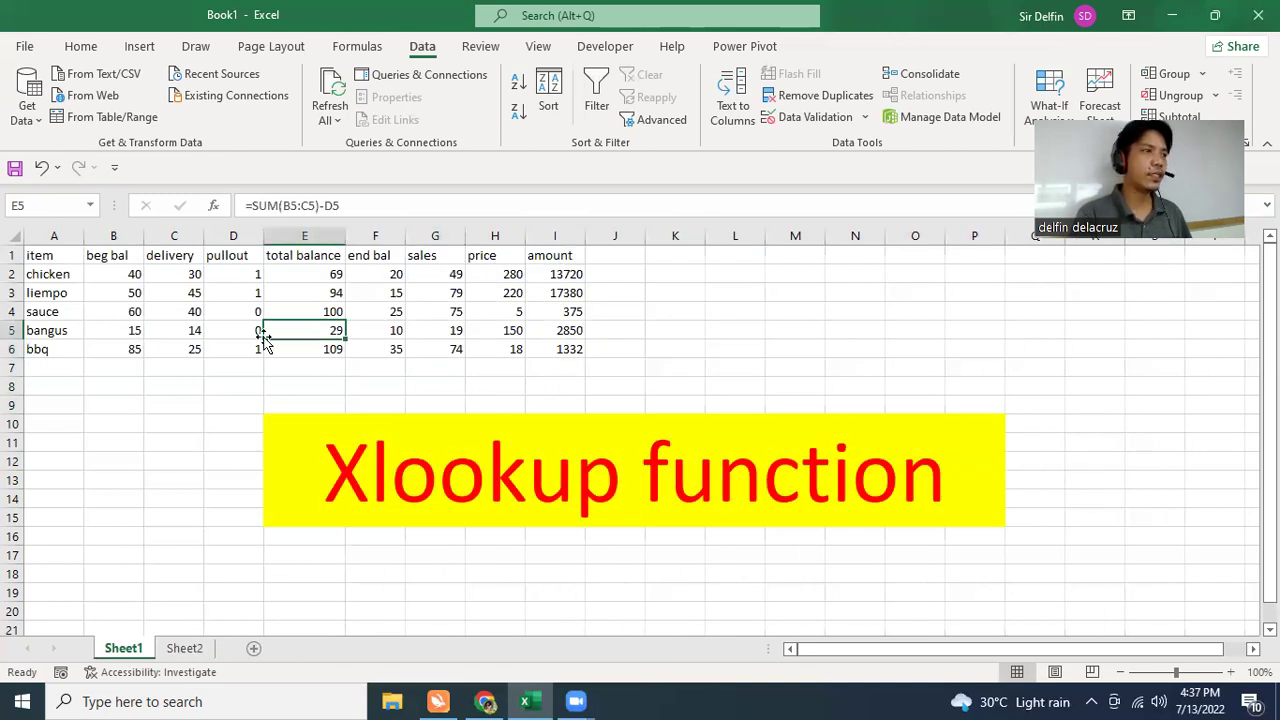
Step: Close the Book1 workbook without saving the changes
{"action": "left_click", "coordinate": [600, 483]}
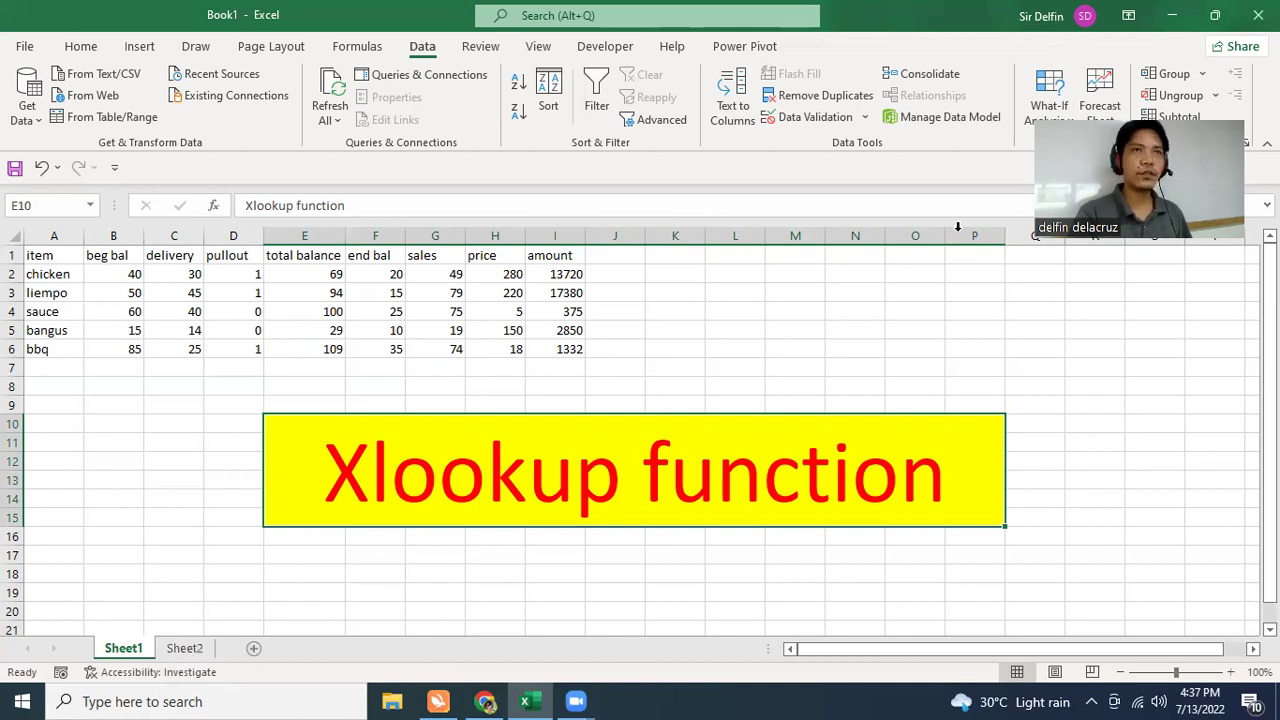
{"action": "left_click", "coordinate": [1258, 15]}
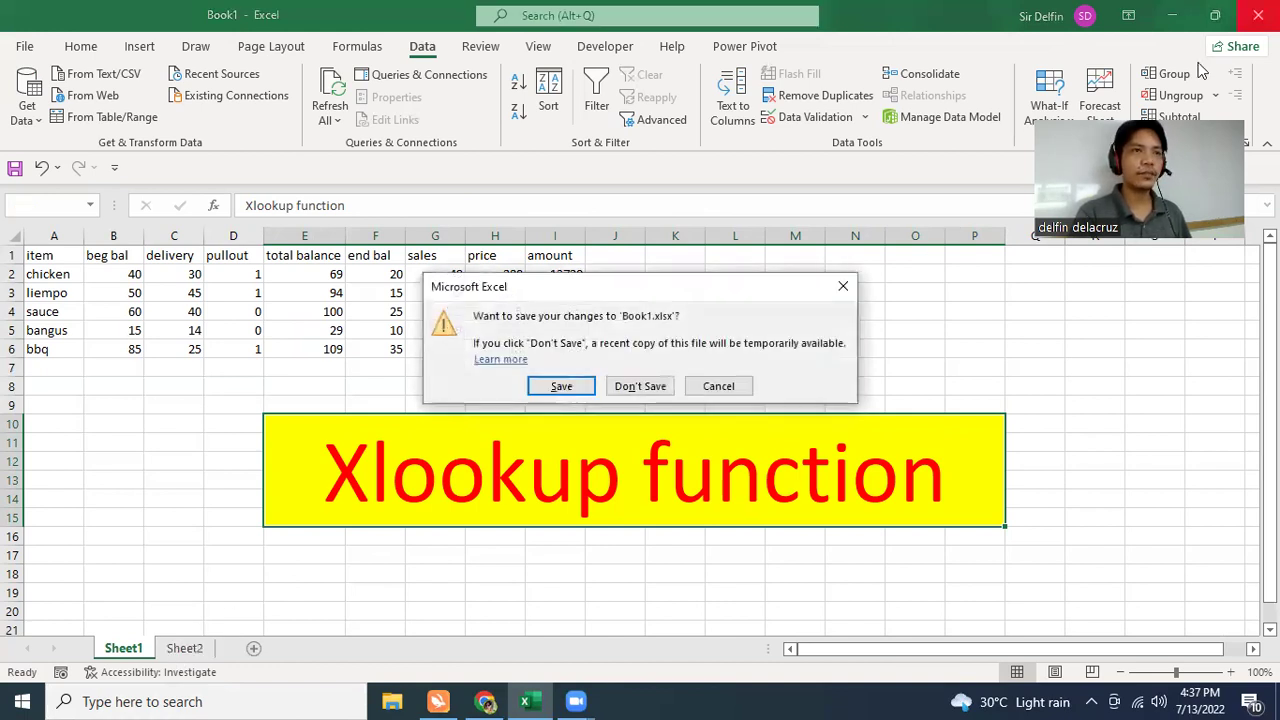
{"action": "left_click", "coordinate": [632, 390]}
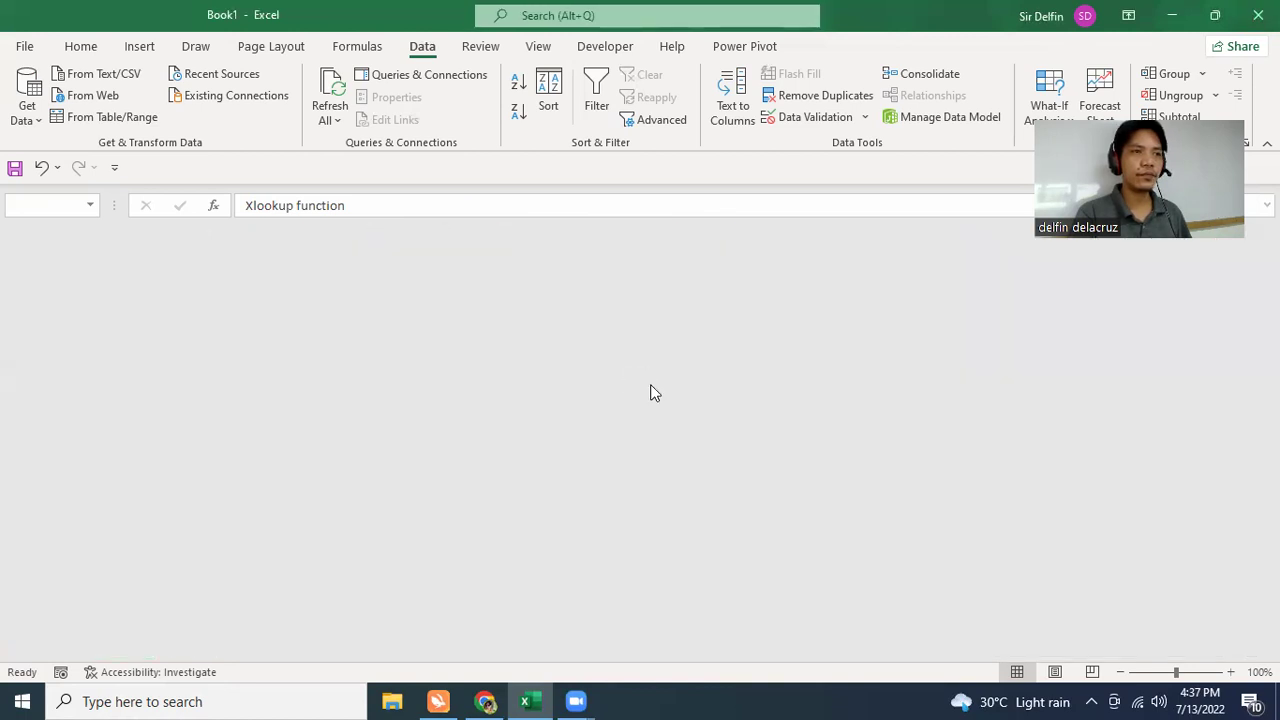